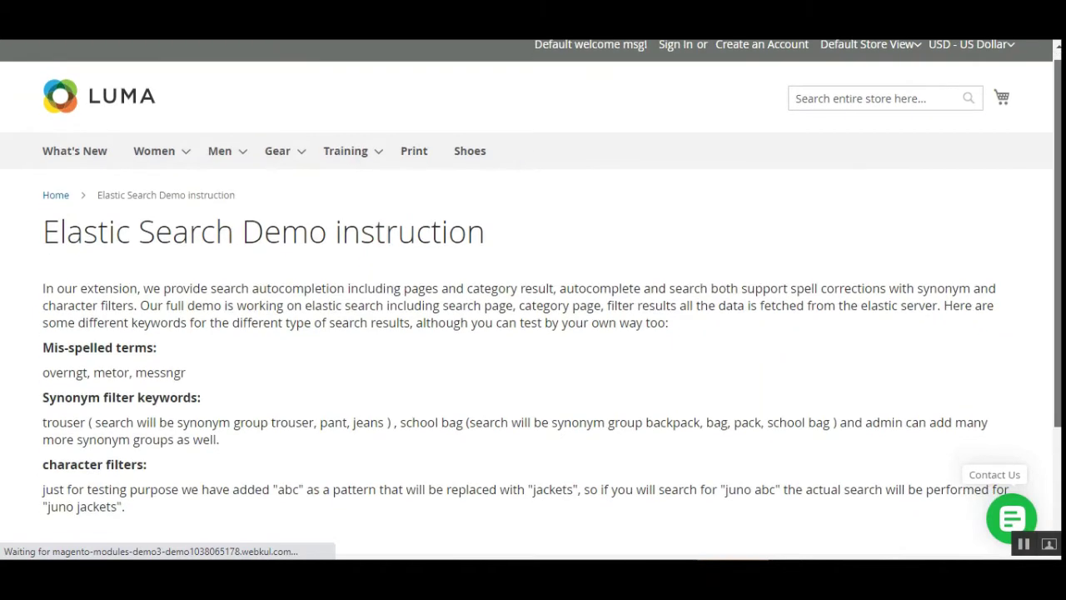
Examine the demo instructions for mis-spelled terms, synonym filter keywords and character filters.
scroll(530, 231, down, 3)
scroll(531, 230, up, 3)
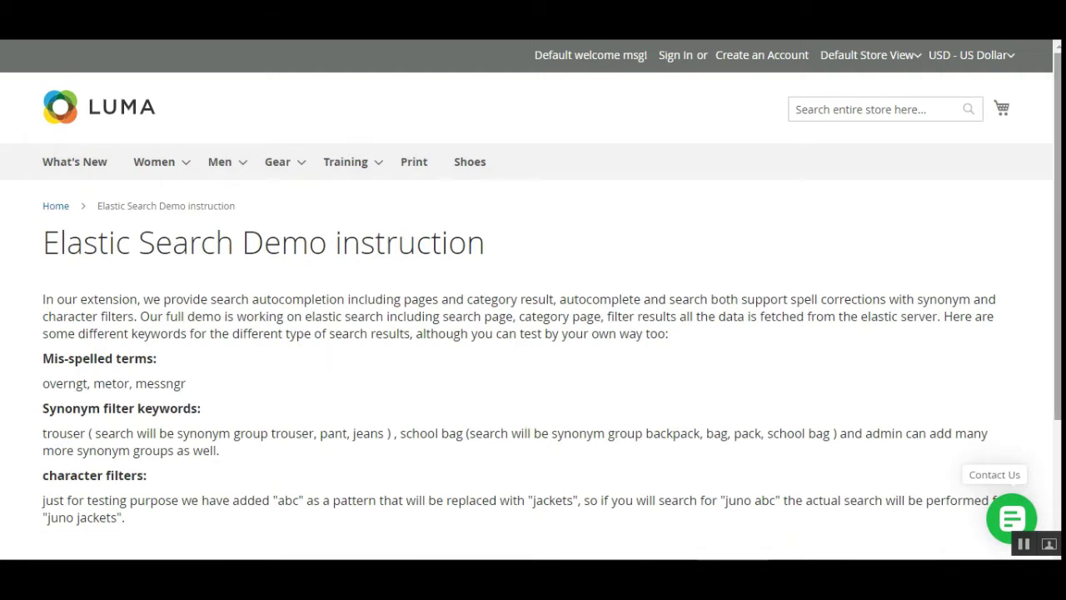
scroll(178, 375, down, 1)
scroll(378, 352, down, 1)
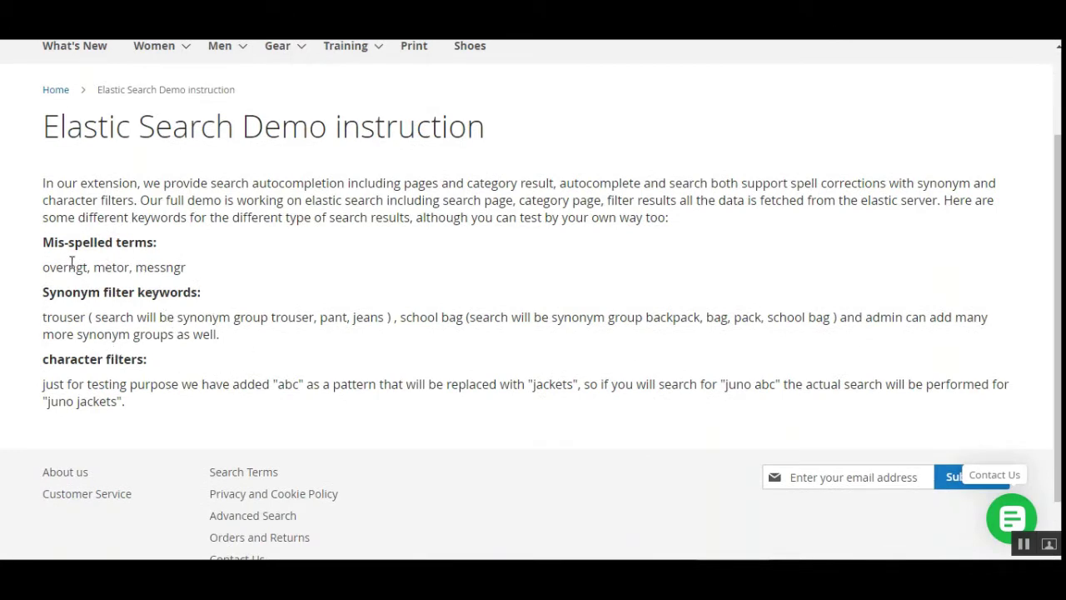
drag(42, 242, 112, 243)
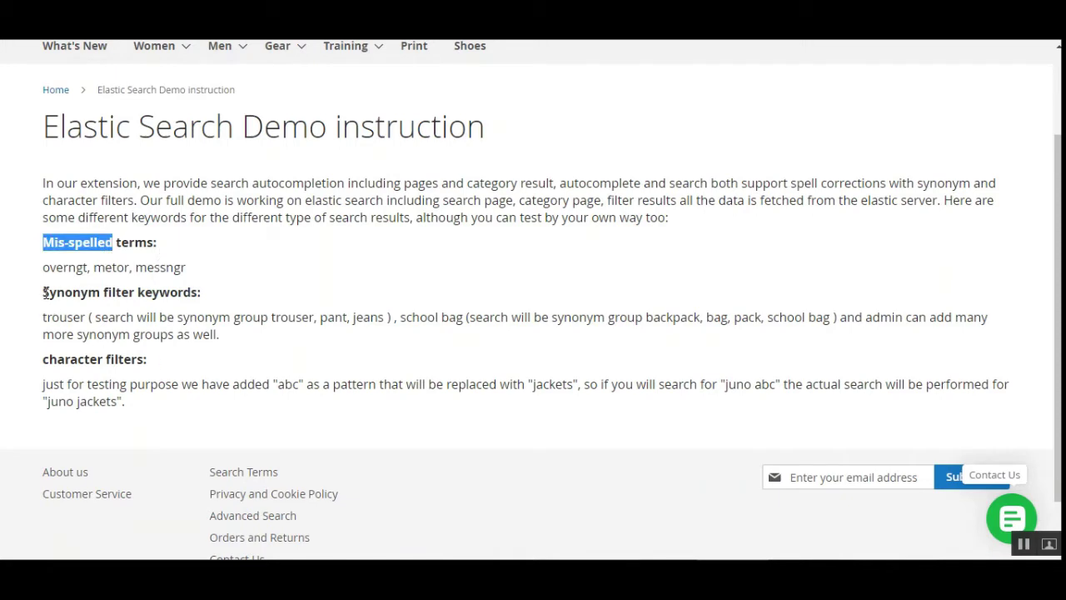
drag(43, 293, 192, 292)
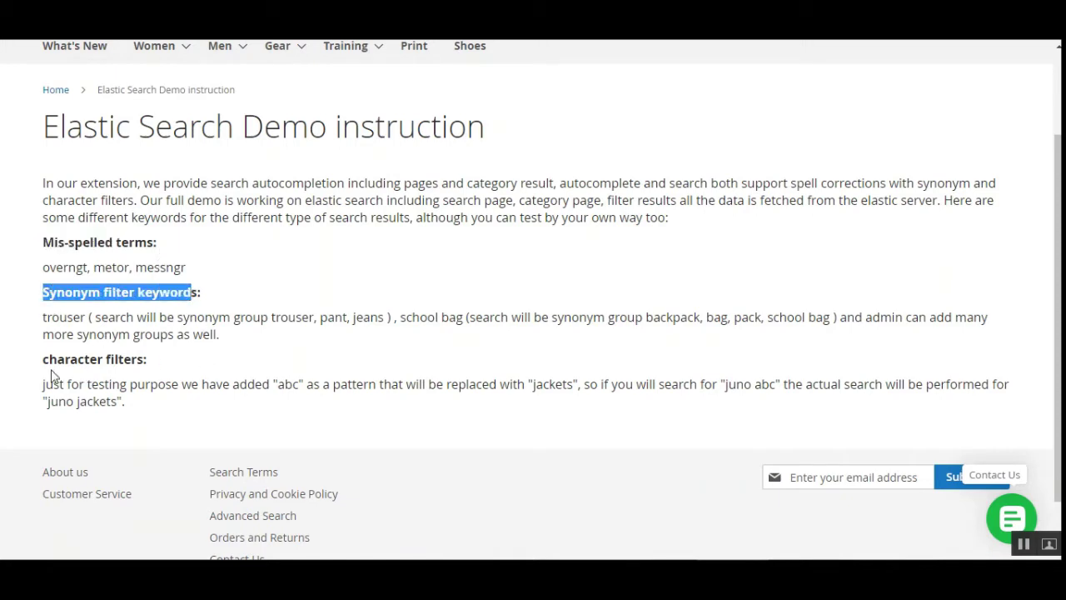
drag(43, 359, 143, 359)
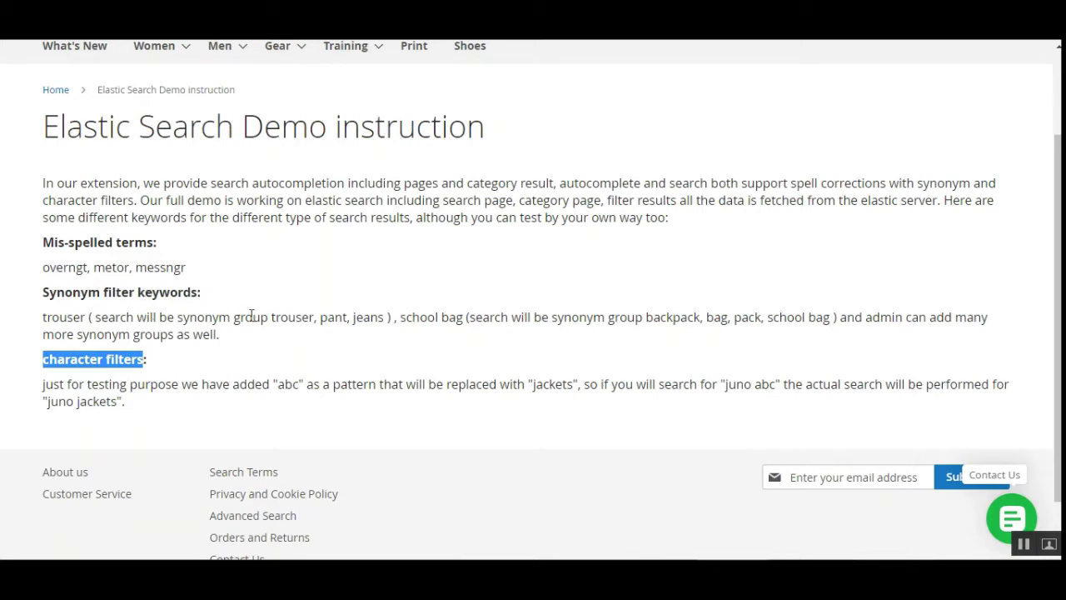
scroll(258, 324, up, 1)
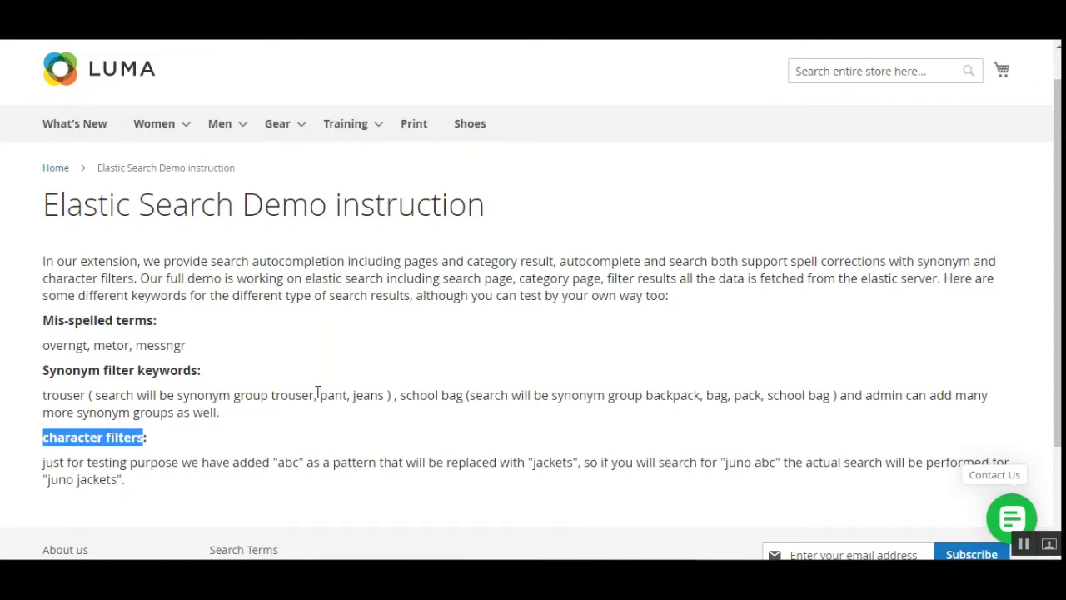
Copy the mis-spelled term "overngt" from the instructions and search the entire store for it.
double_click(67, 345)
right_click(66, 345)
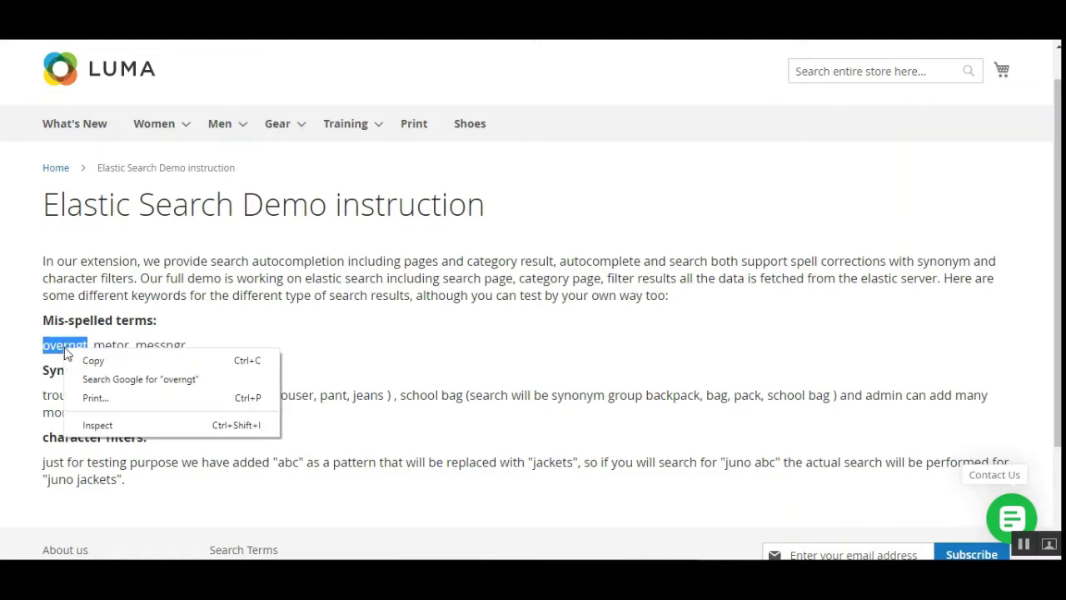
click(93, 360)
click(198, 343)
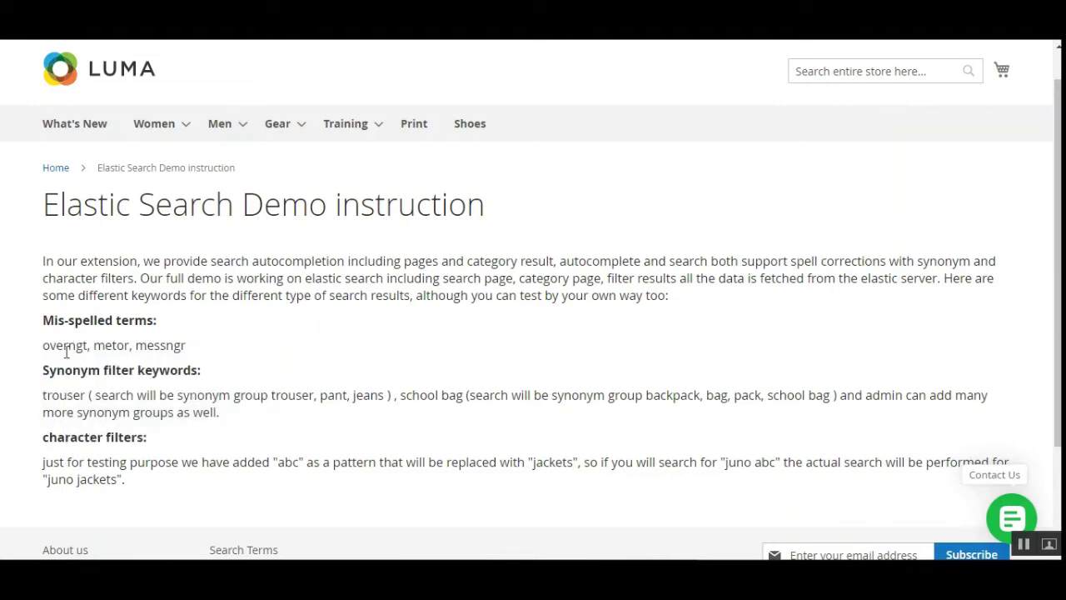
drag(44, 345, 90, 348)
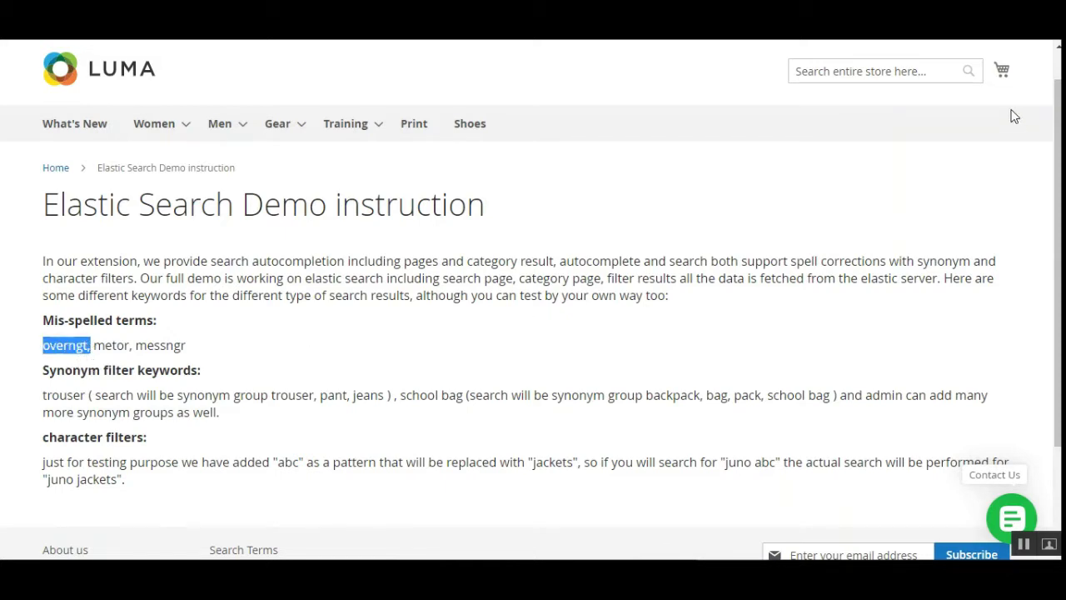
right_click(842, 78)
click(888, 199)
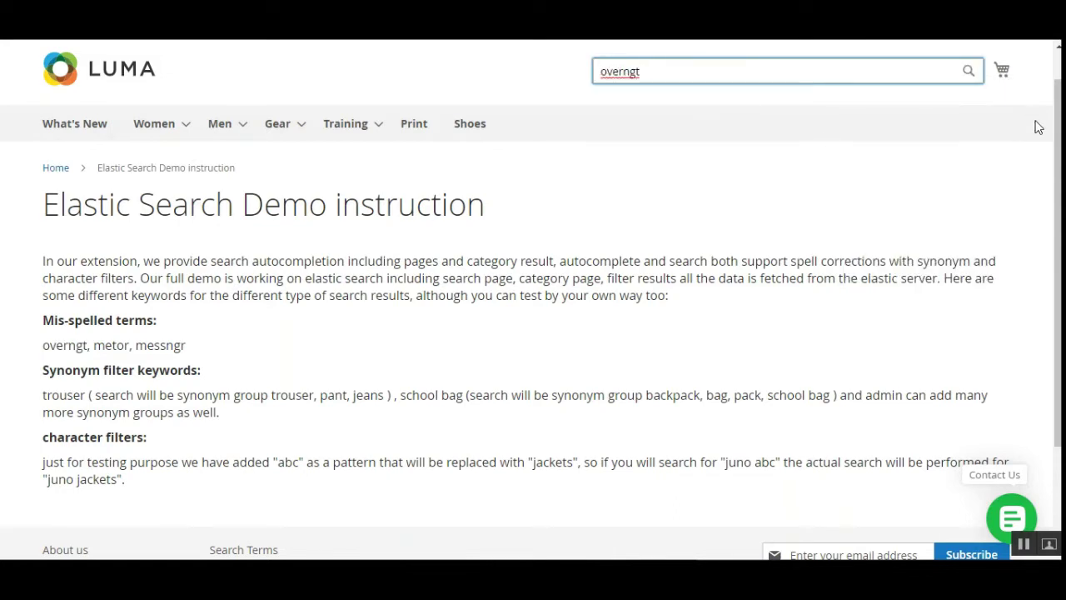
scroll(1057, 157, up, 1)
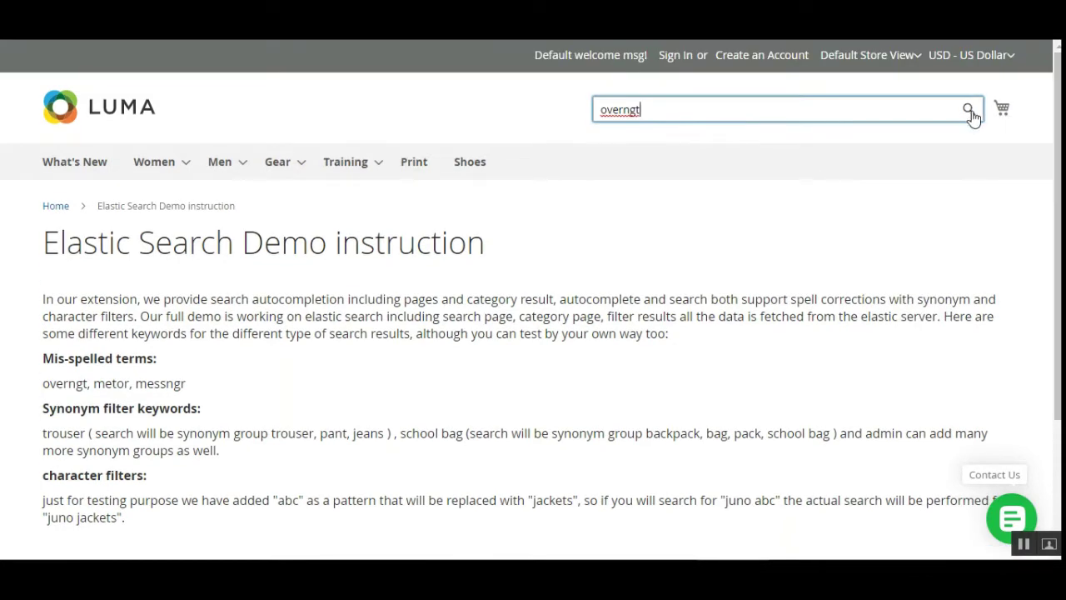
click(969, 110)
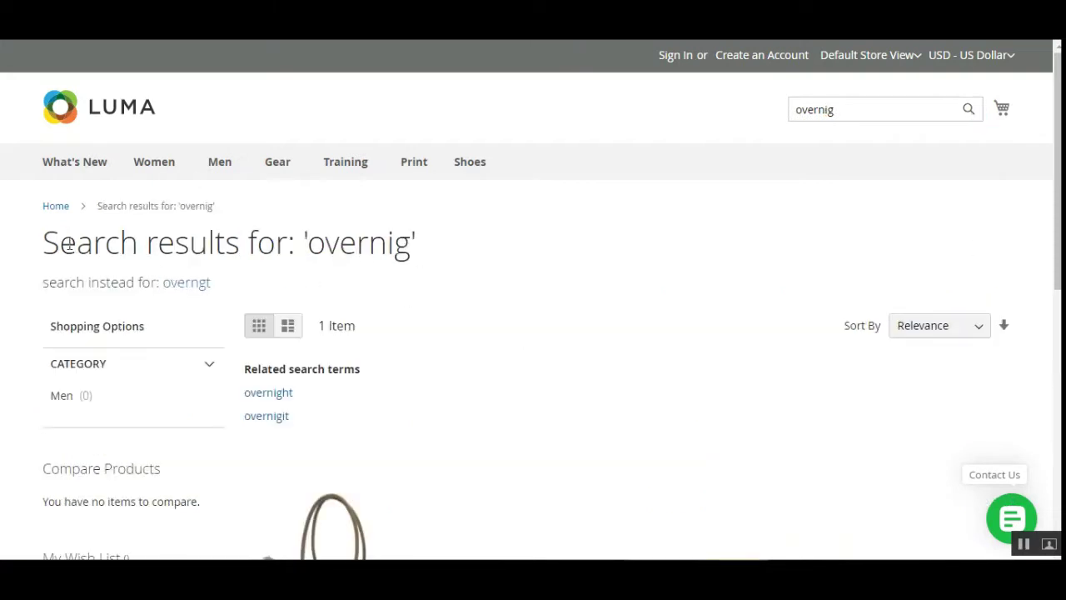
Examine the spell-corrected results and their matching product, and open the "search instead for" link for "overngt".
scroll(952, 338, down, 3)
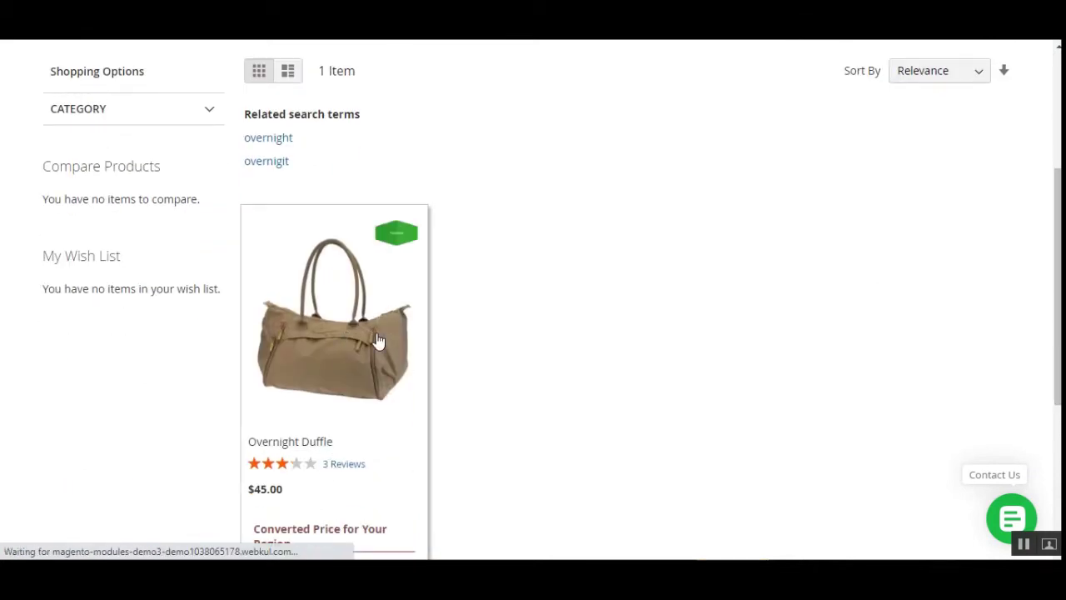
scroll(367, 369, up, 1)
scroll(368, 368, up, 2)
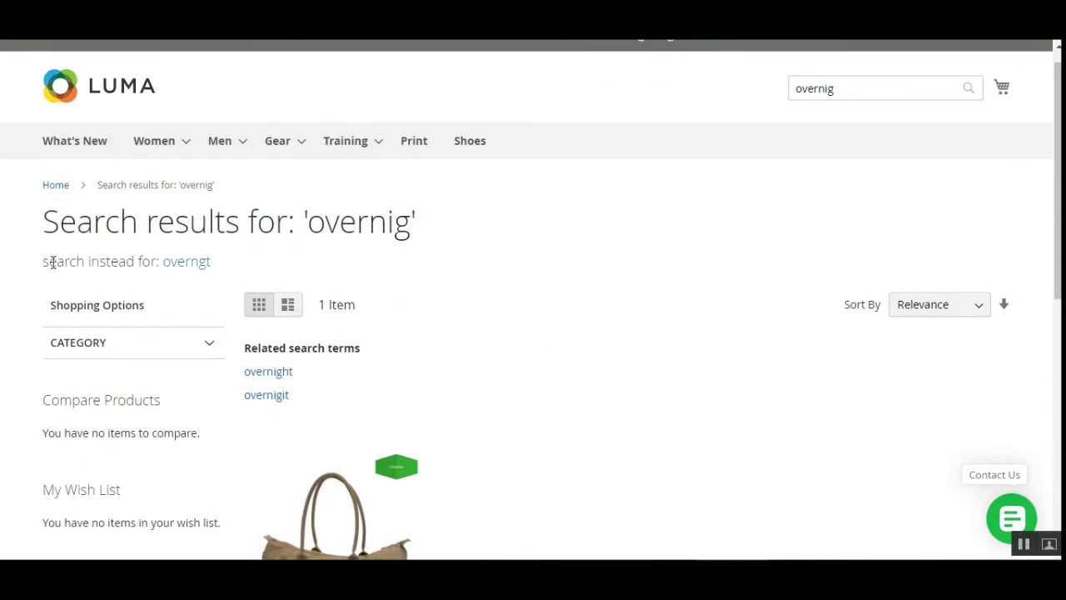
drag(47, 262, 143, 262)
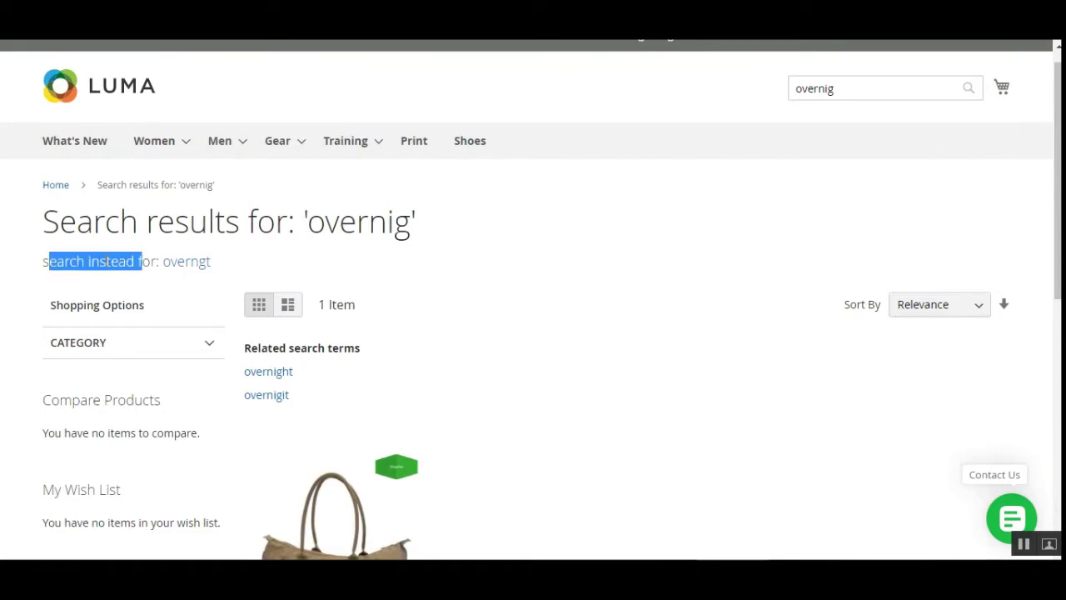
drag(64, 262, 140, 262)
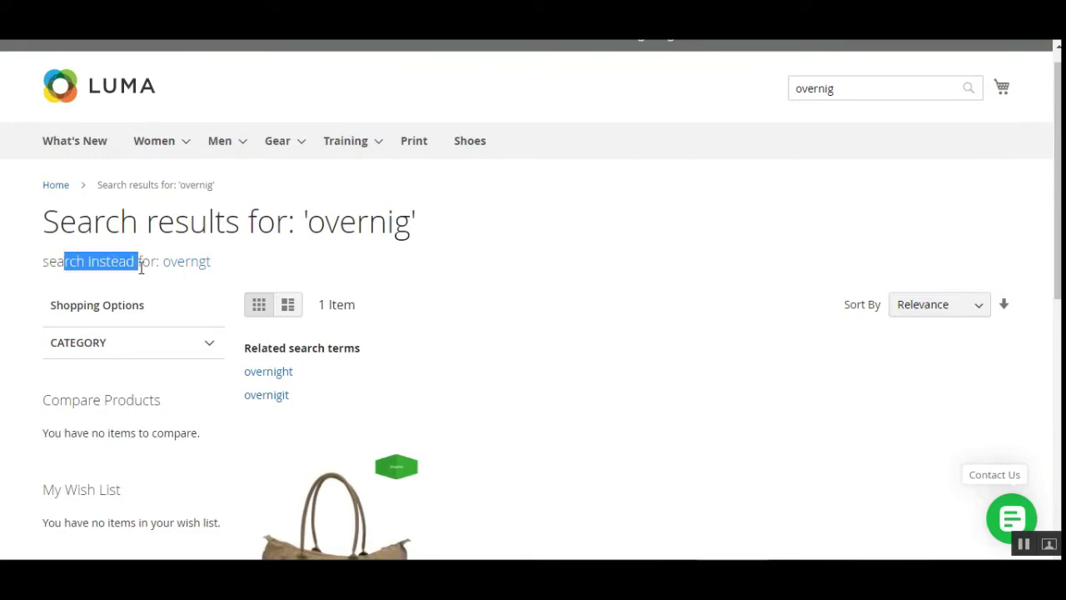
right_click(195, 268)
click(216, 280)
click(1029, 550)
click(435, 266)
scroll(277, 409, down, 2)
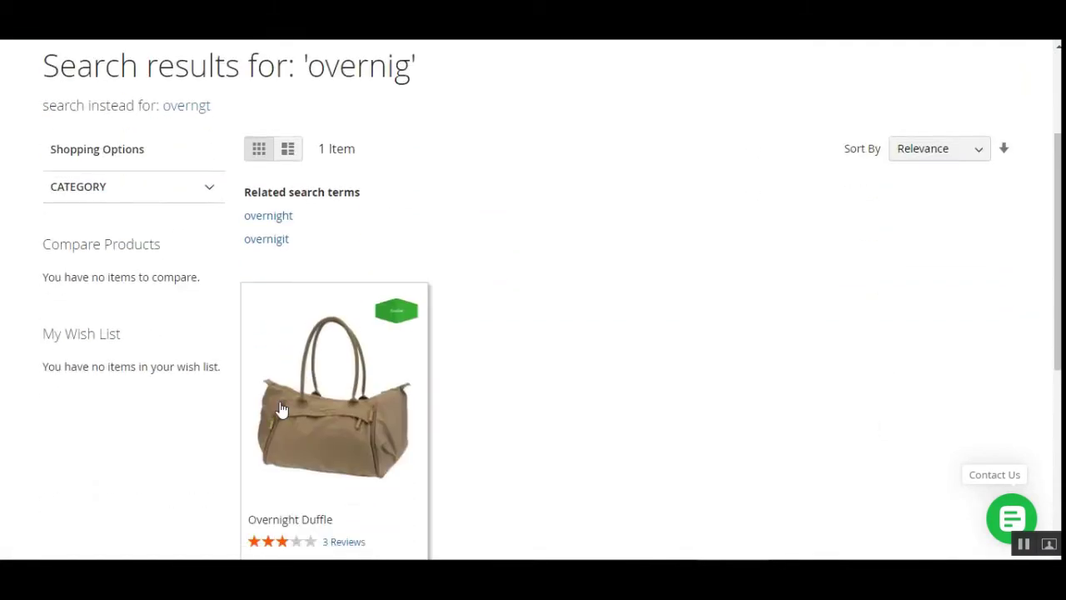
scroll(123, 195, up, 2)
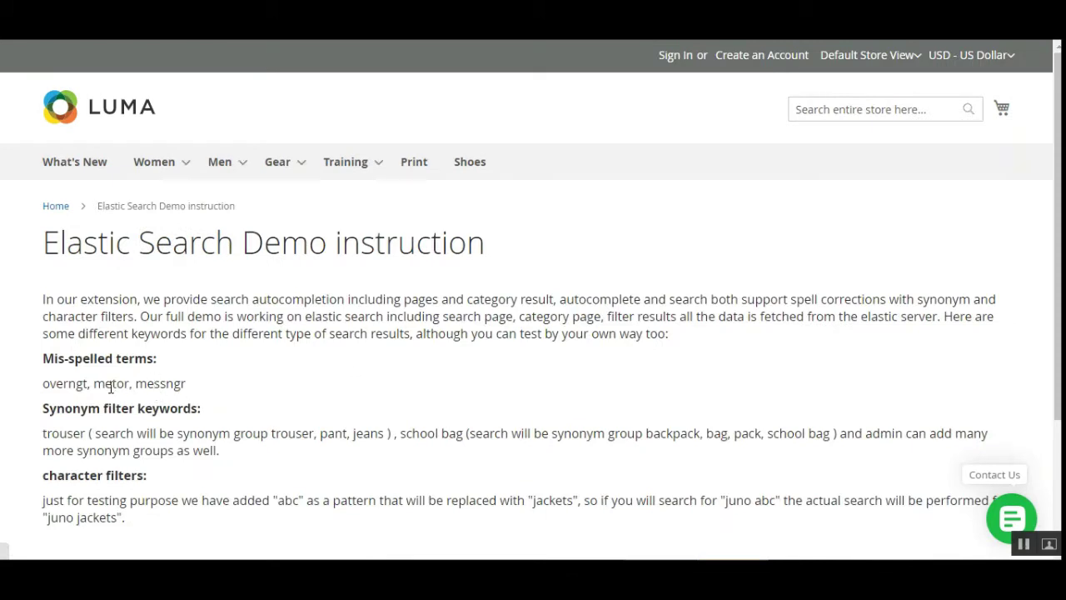
Copy the mis-spelled term "messngr" from the instructions and search the entire store for it.
double_click(155, 385)
right_click(167, 384)
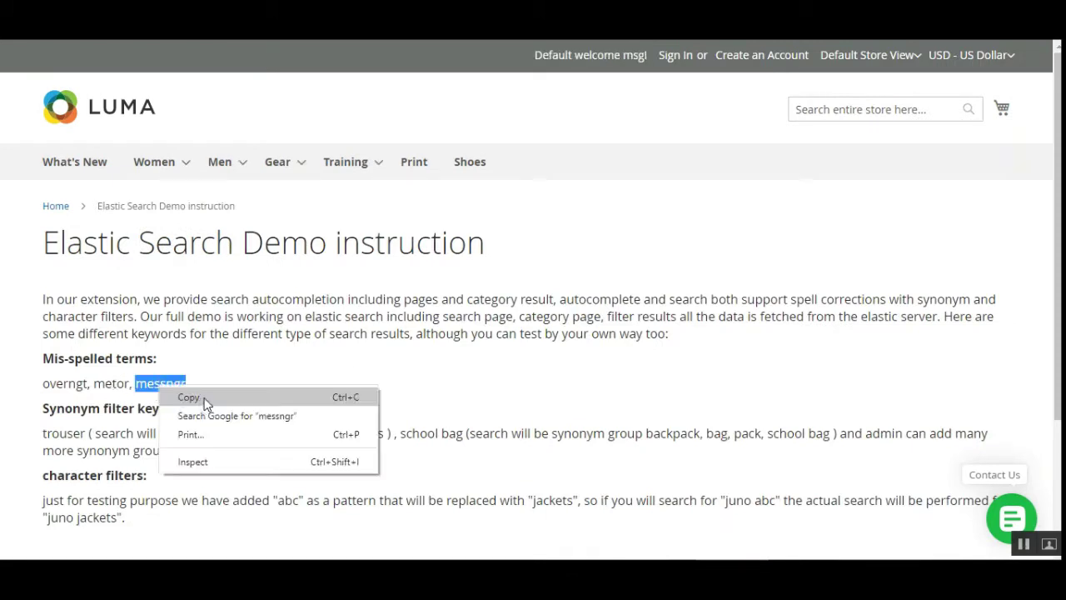
click(191, 395)
click(857, 104)
right_click(858, 104)
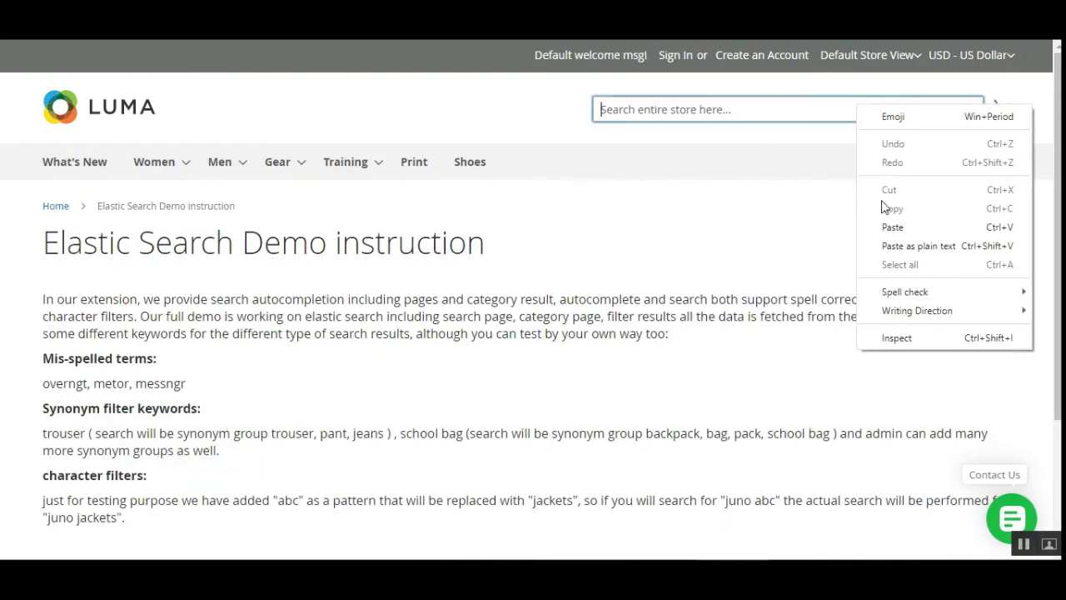
click(895, 227)
click(967, 115)
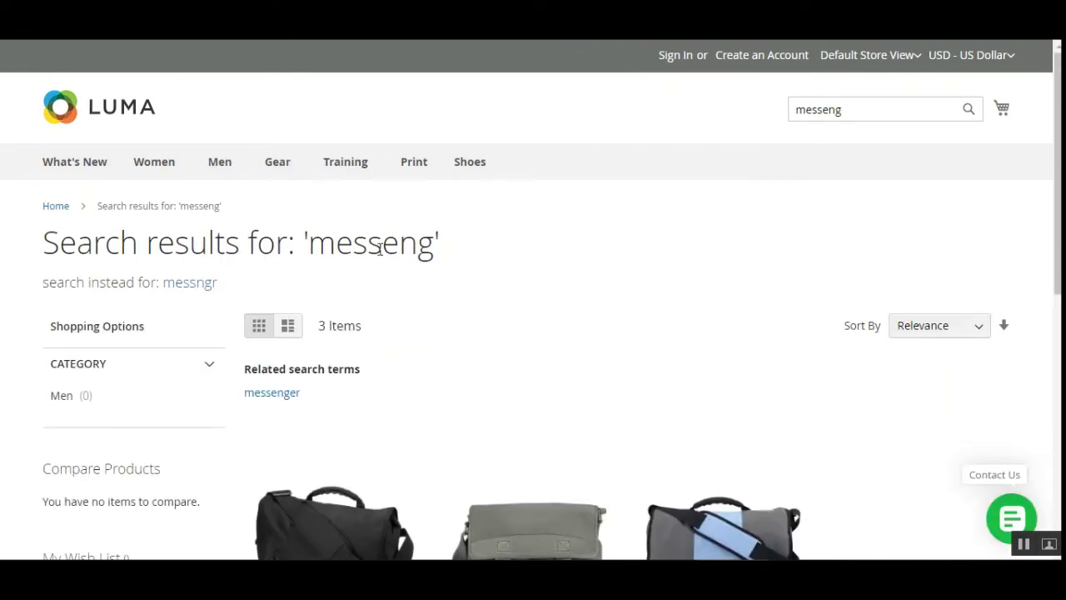
Examine the corrected search term in the results heading and the products listed for "messngr".
double_click(380, 248)
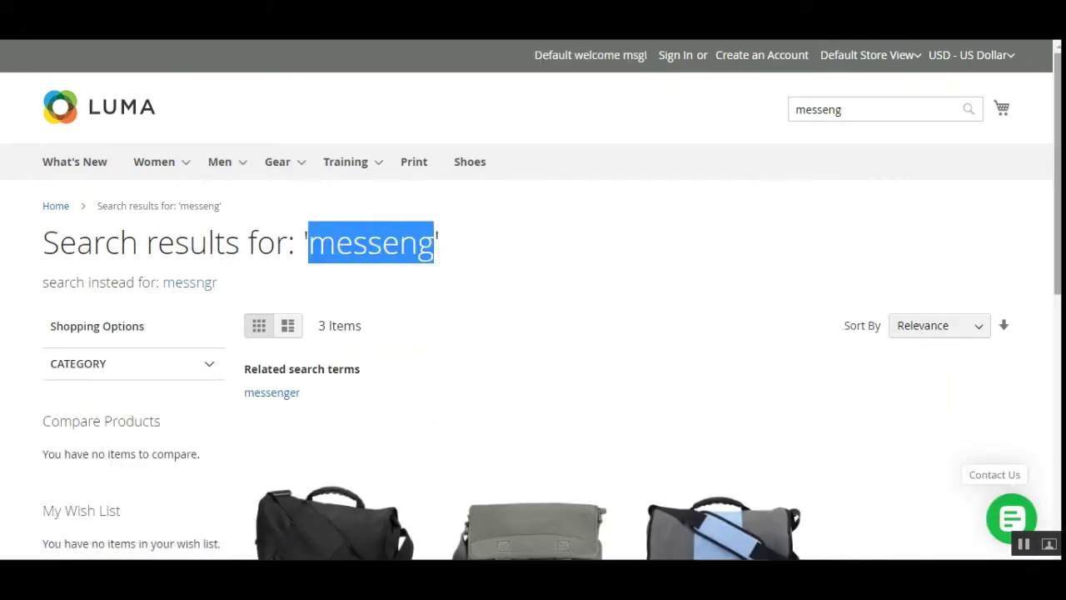
drag(1058, 137, 1057, 297)
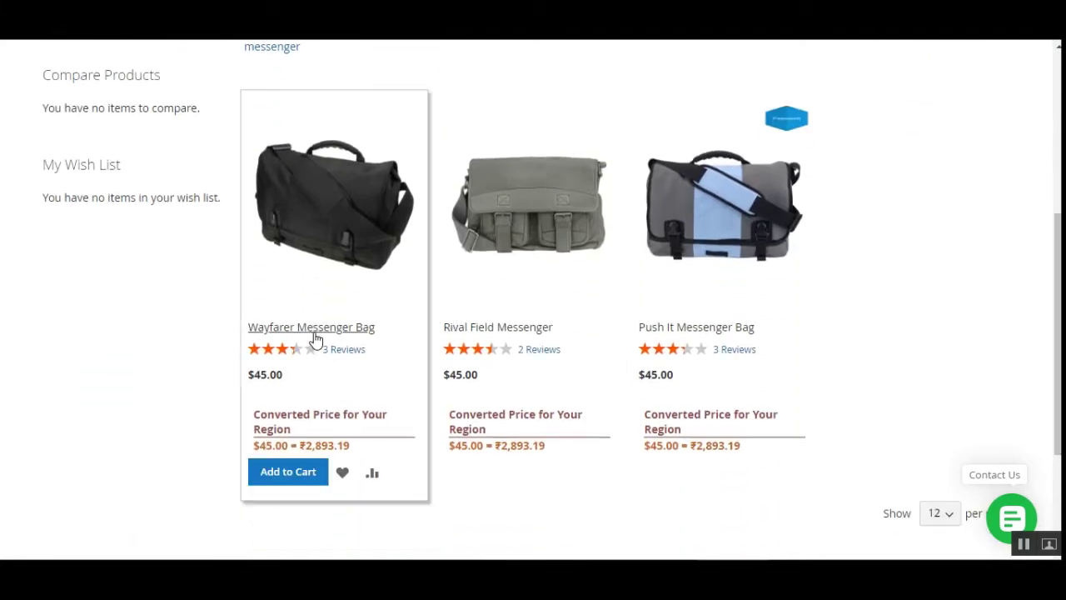
click(541, 333)
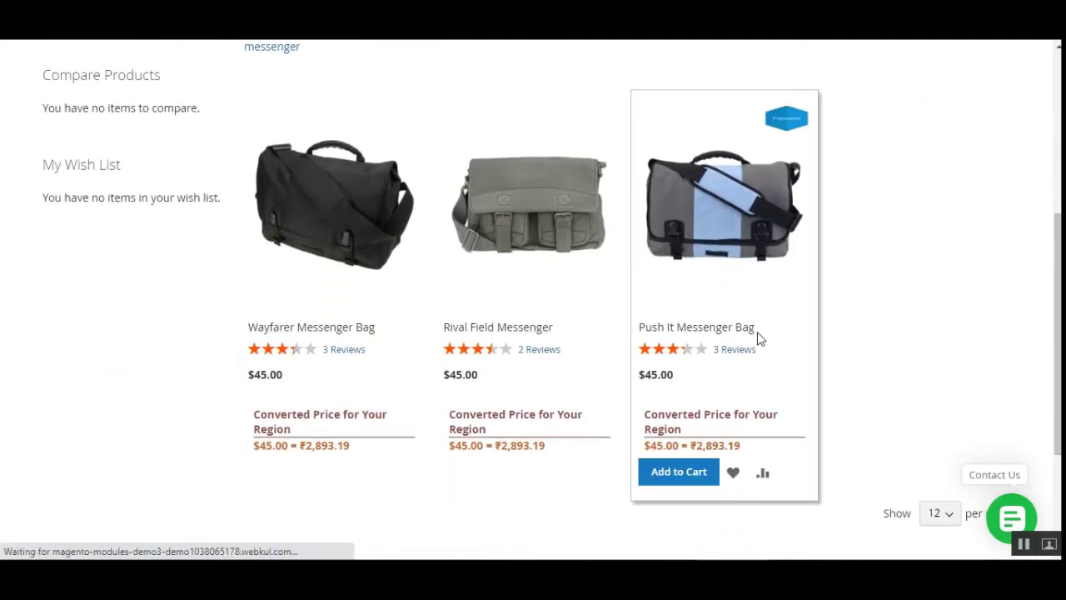
scroll(533, 300, down, 2)
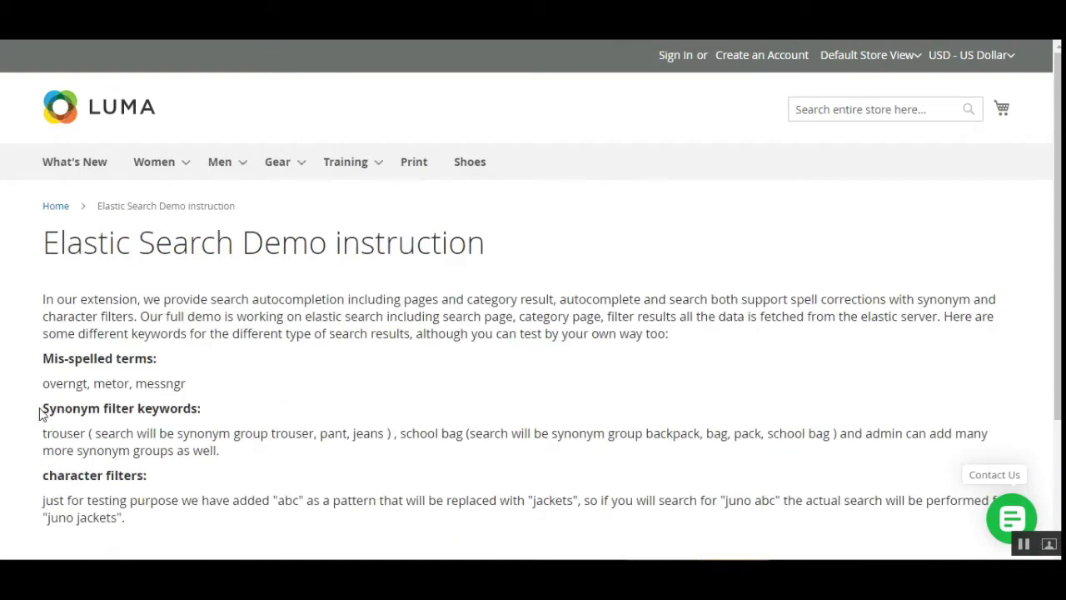
Copy the synonym keyword "pant" from the trouser group in the instructions and search the entire store for it.
triple_click(223, 413)
click(225, 414)
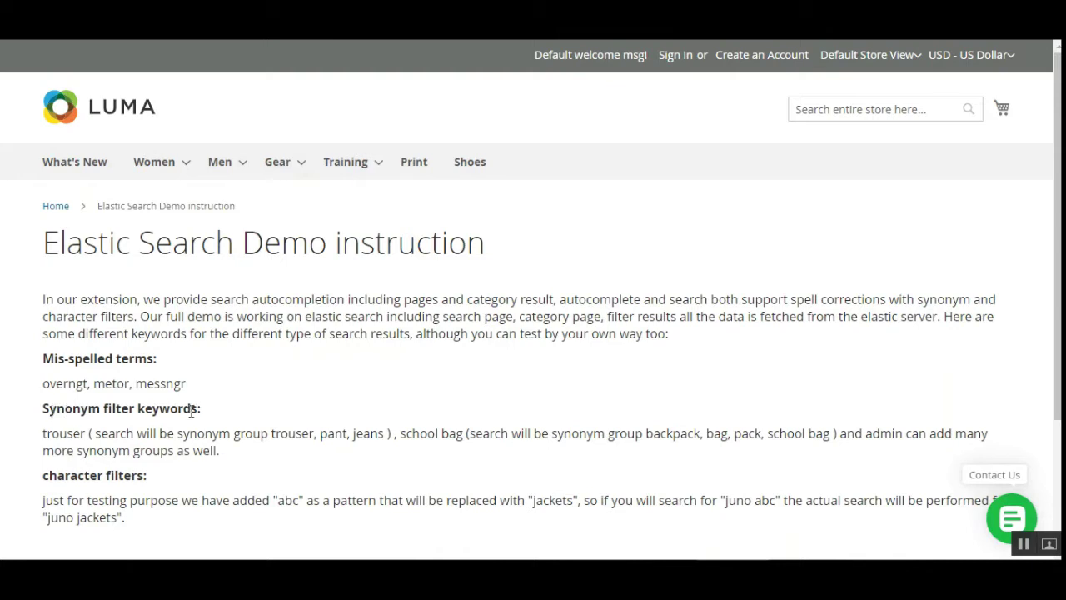
double_click(334, 433)
right_click(337, 435)
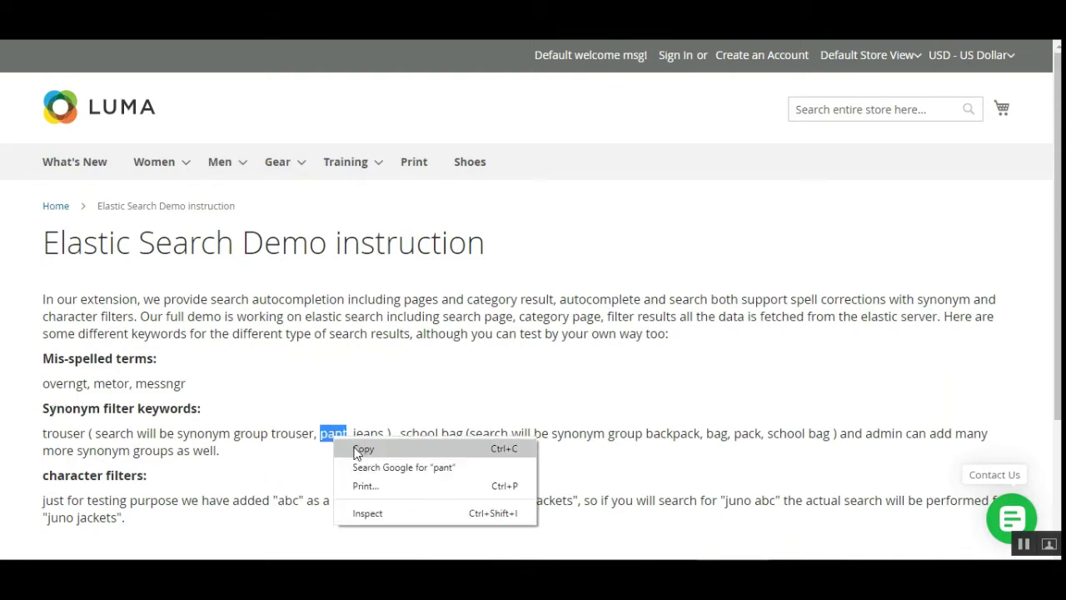
click(358, 446)
click(853, 114)
right_click(854, 108)
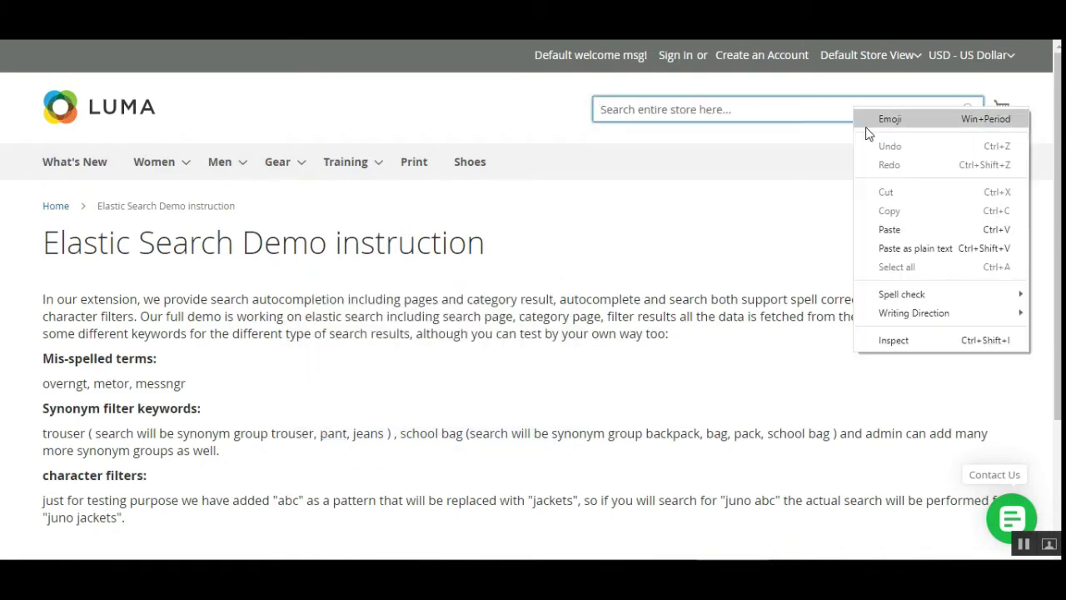
click(905, 232)
click(968, 108)
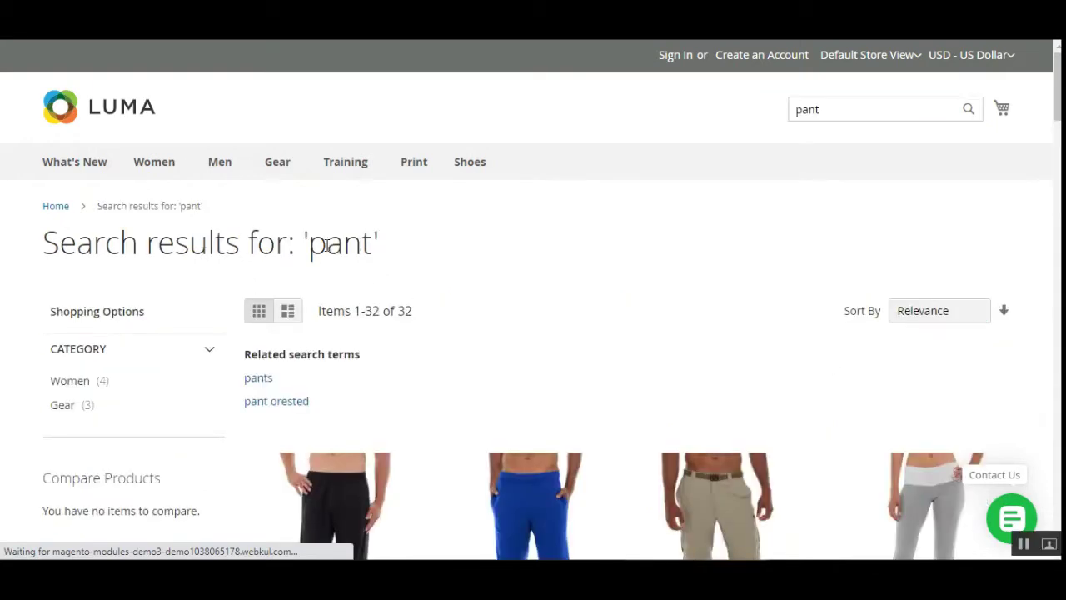
Look through the products listed for "pant" to check the synonym matches, and return to the results heading.
scroll(895, 279, down, 8)
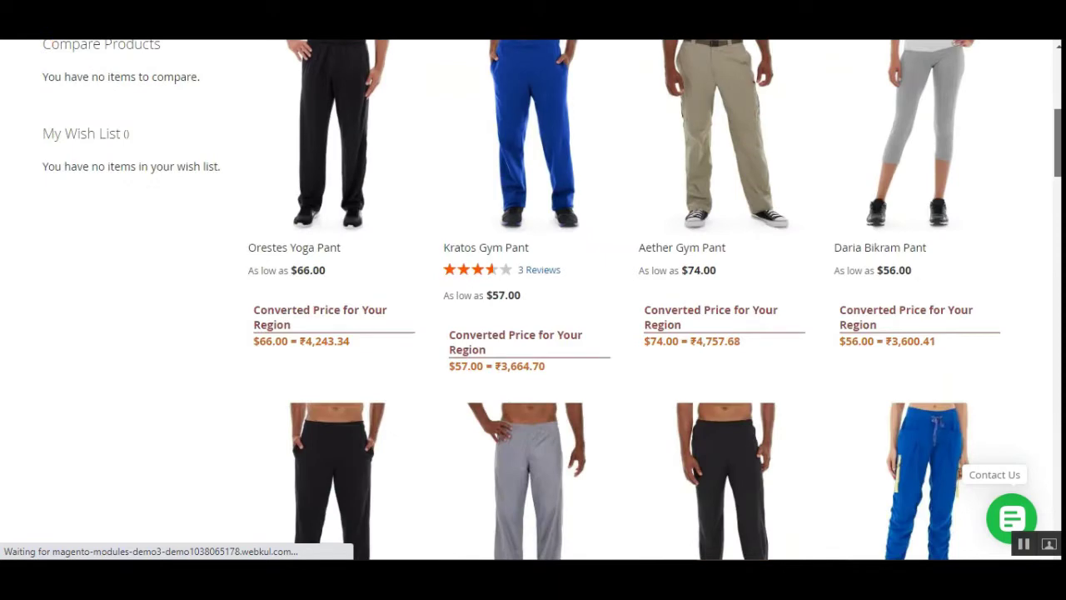
scroll(895, 279, up, 1)
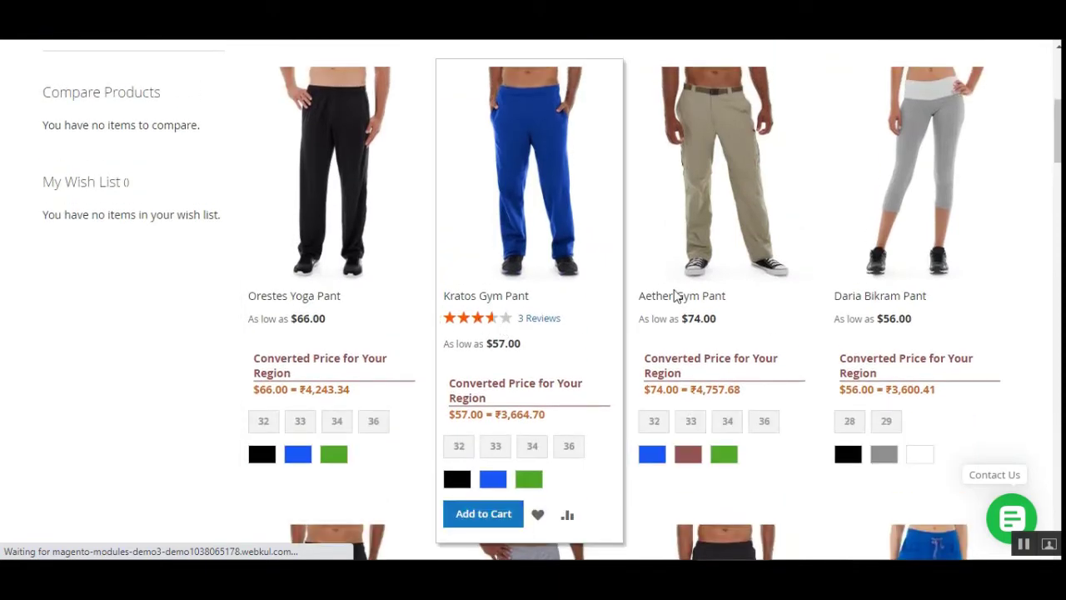
scroll(708, 250, down, 7)
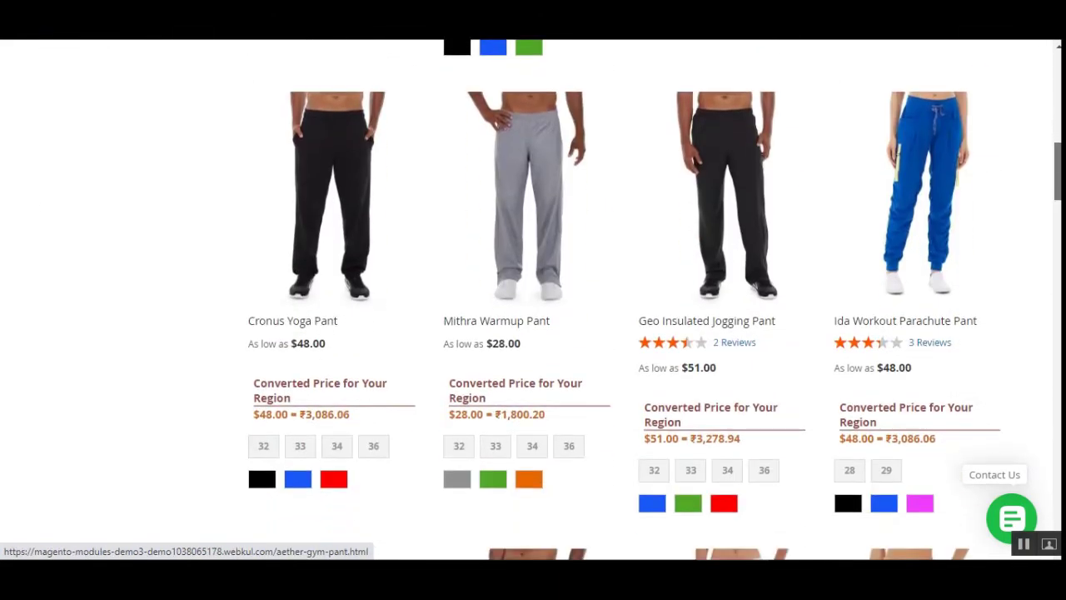
scroll(656, 299, down, 5)
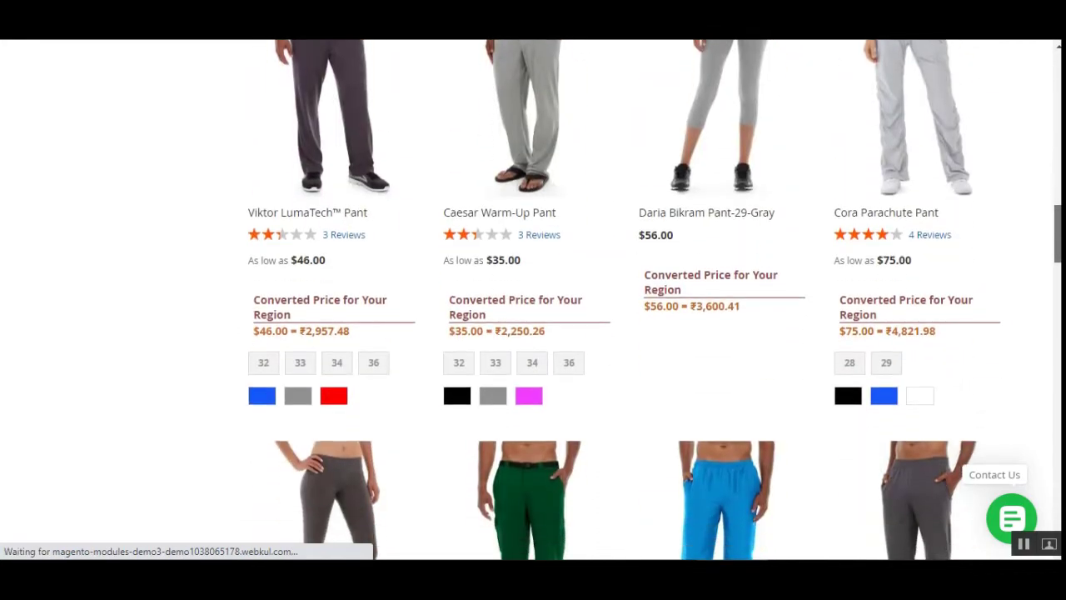
scroll(533, 300, down, 5)
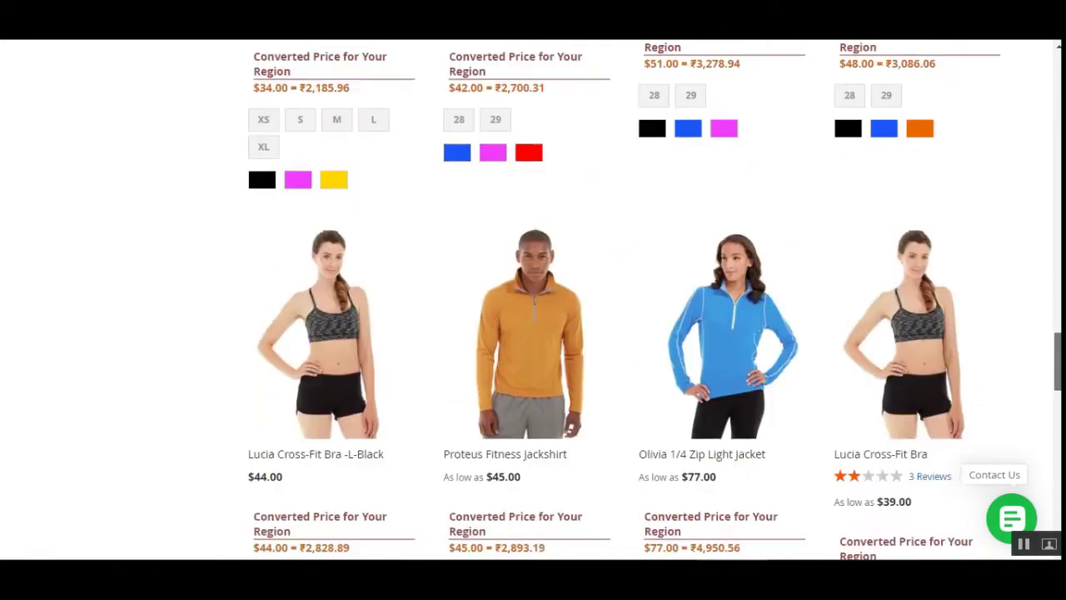
scroll(532, 300, up, 20)
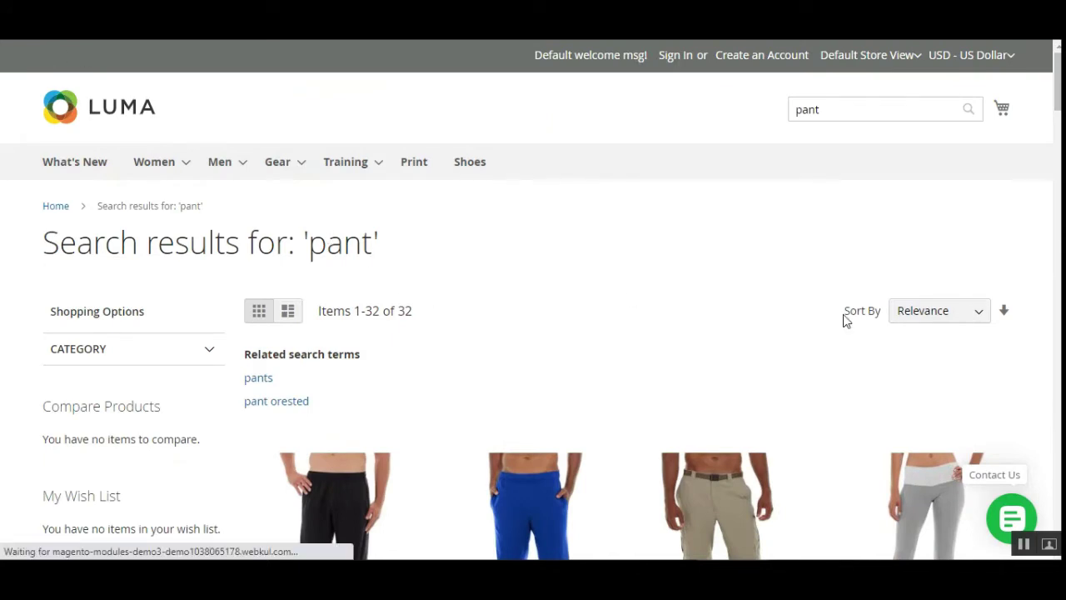
Return to the Elastic Search demo instructions and read how the character filters example works.
click(1055, 151)
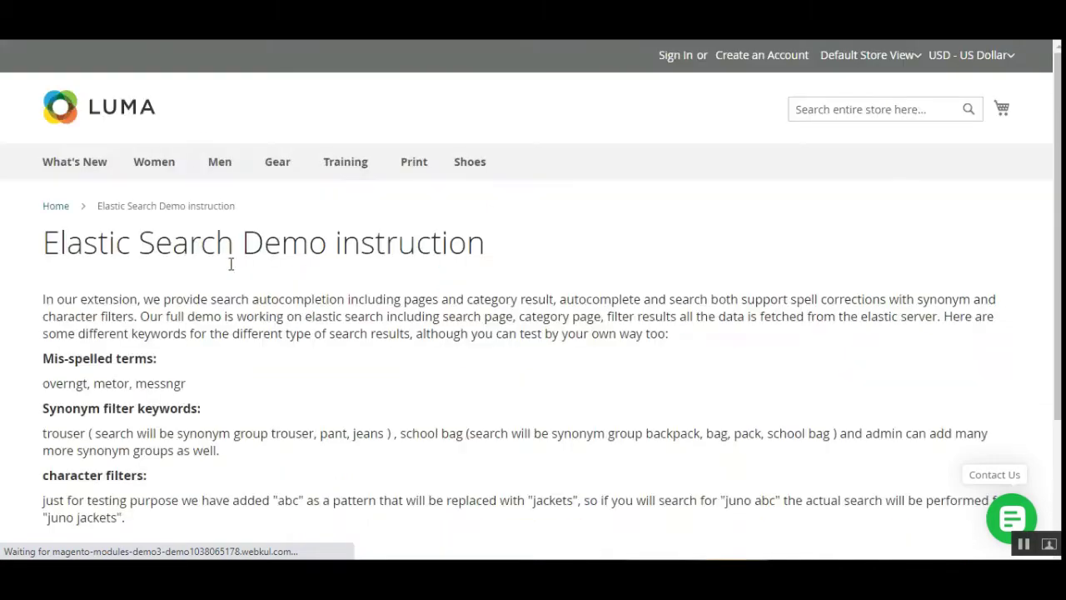
scroll(250, 433, down, 3)
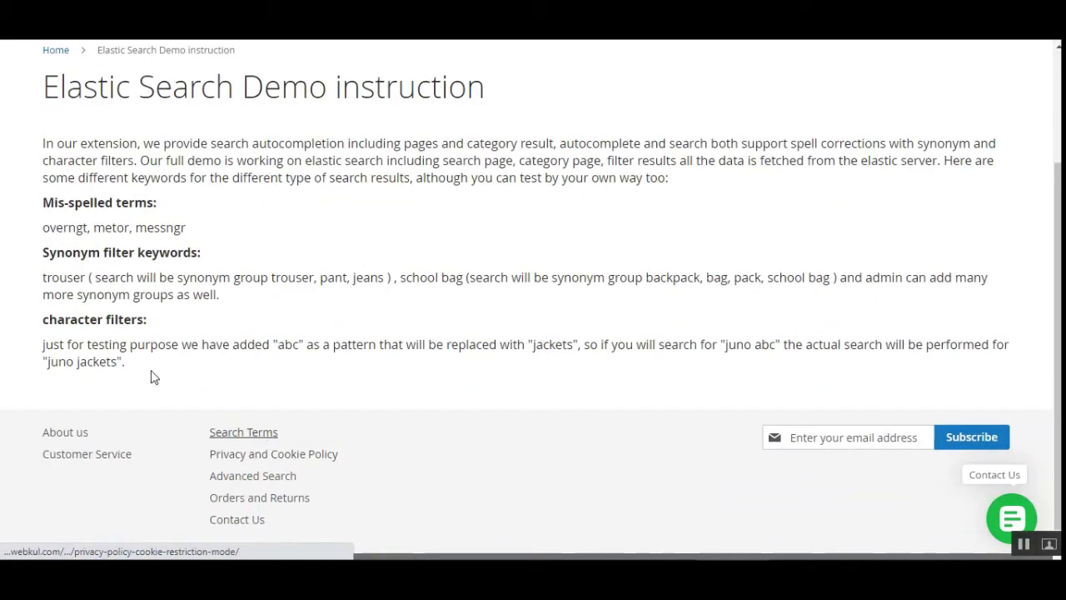
drag(48, 319, 139, 319)
click(66, 319)
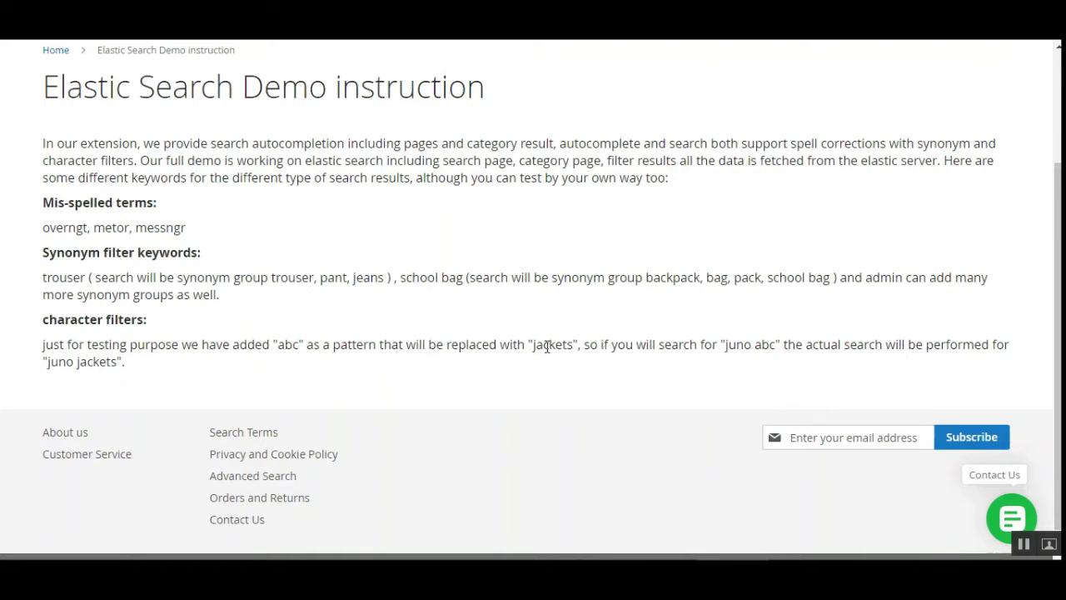
Paste the character filter example "juno abc" into the store search and run the search.
scroll(524, 94, up, 3)
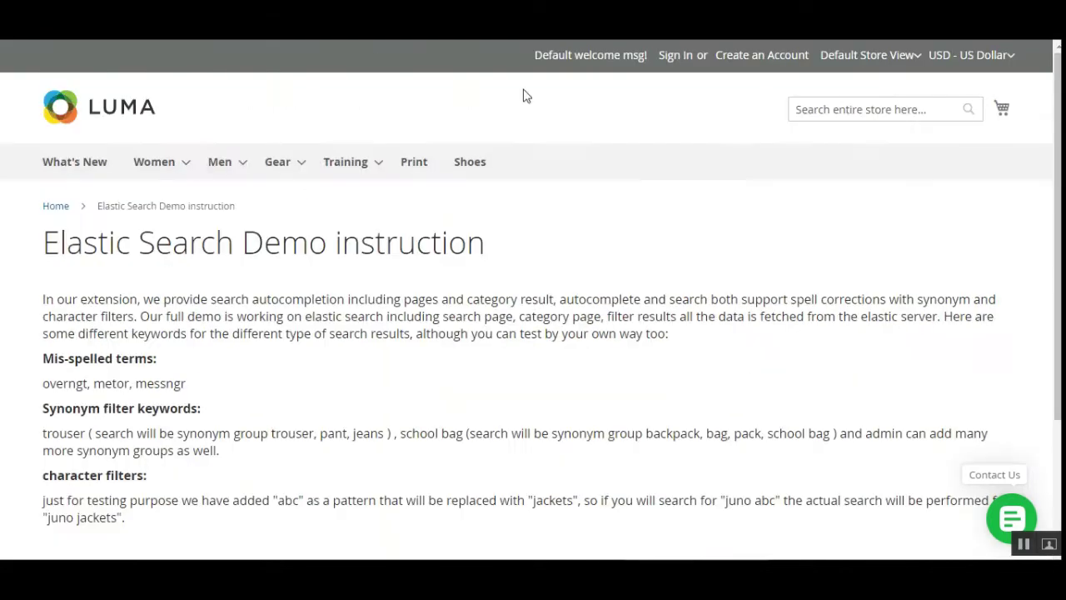
right_click(840, 107)
click(891, 225)
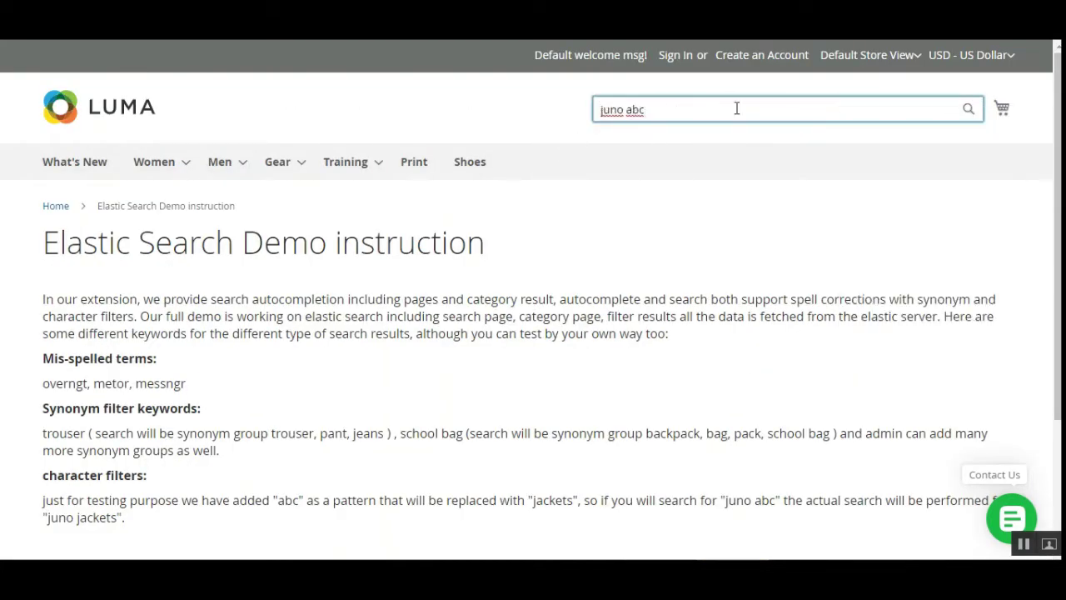
click(968, 108)
key(Return)
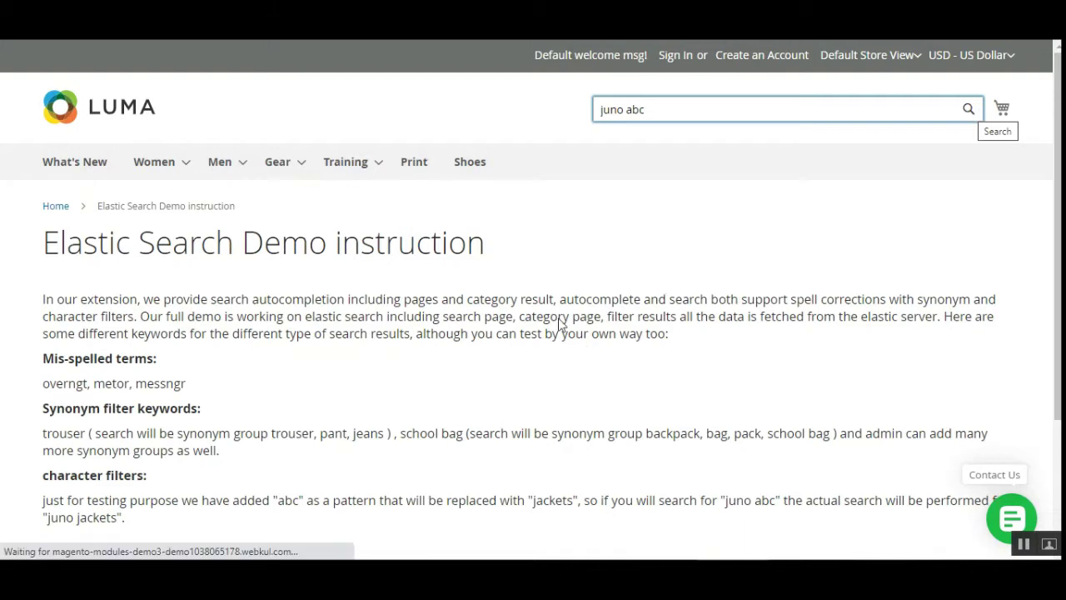
Examine the results heading and the products listed for "juno abc" to check the character filter replacement.
scroll(431, 347, down, 2)
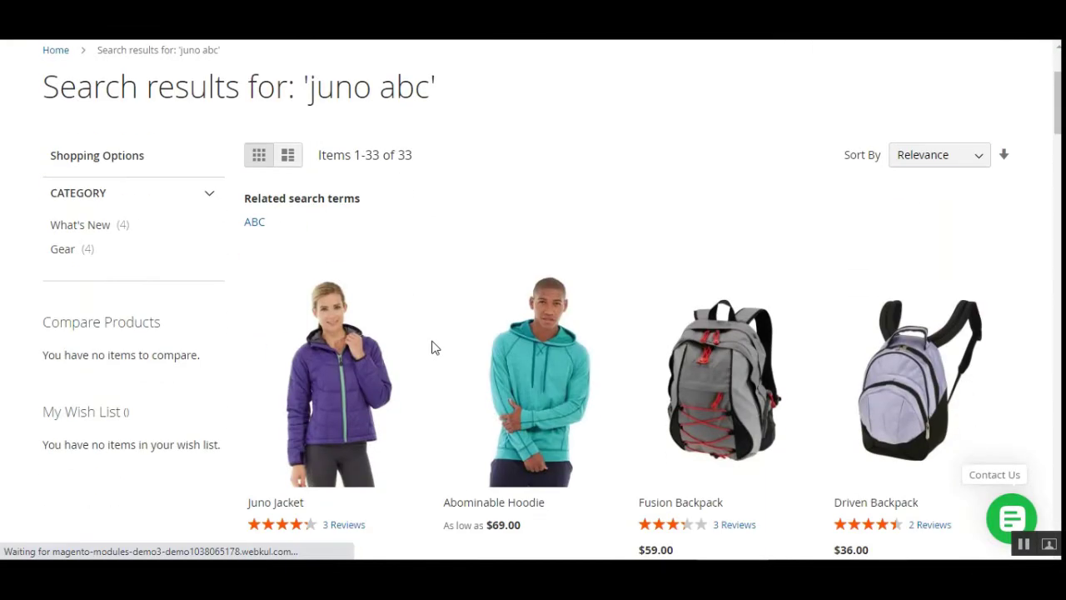
drag(314, 87, 433, 87)
click(454, 144)
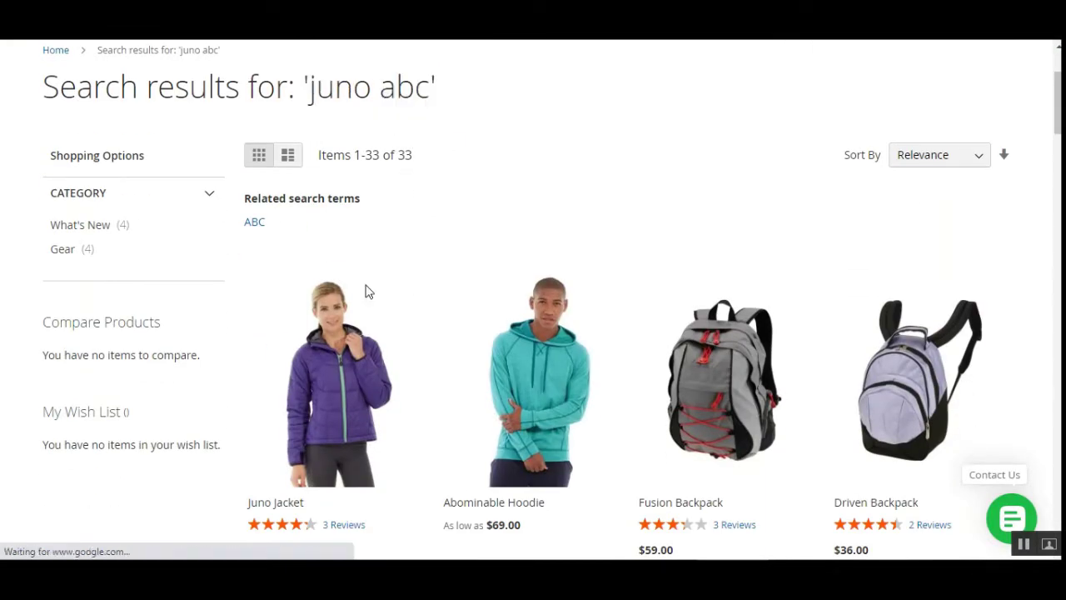
scroll(344, 460, down, 3)
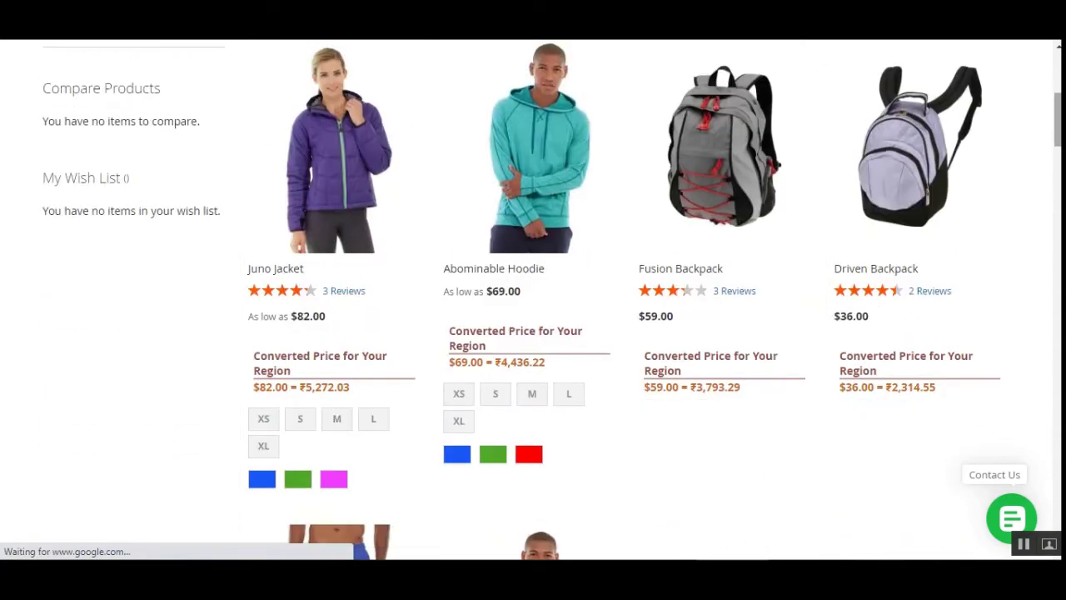
scroll(649, 339, up, 3)
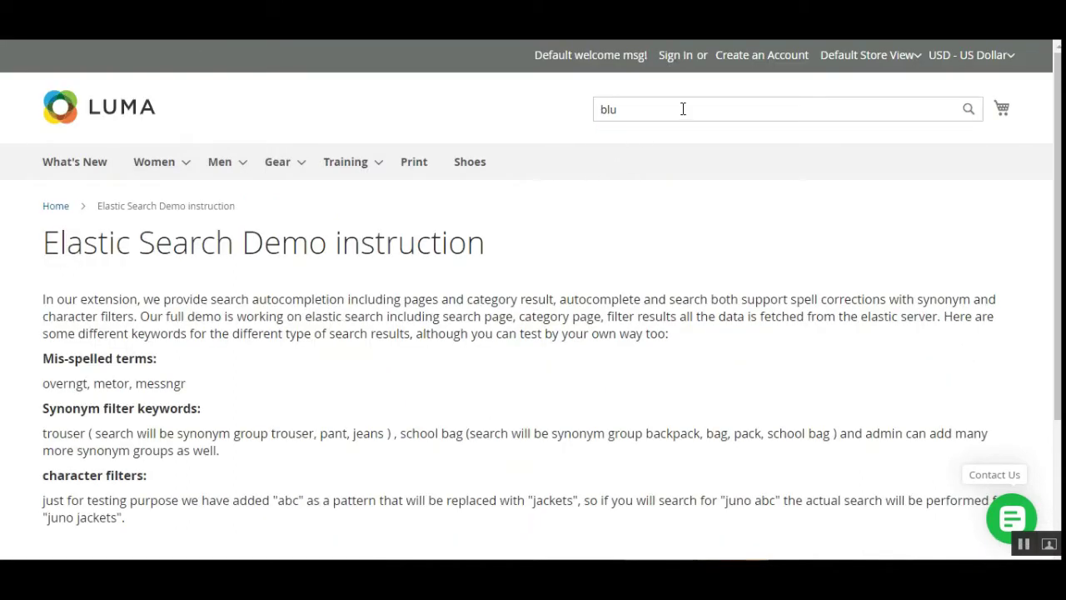
Clear the store search and enter "blu" again to bring up the autocomplete suggestions.
click(684, 109)
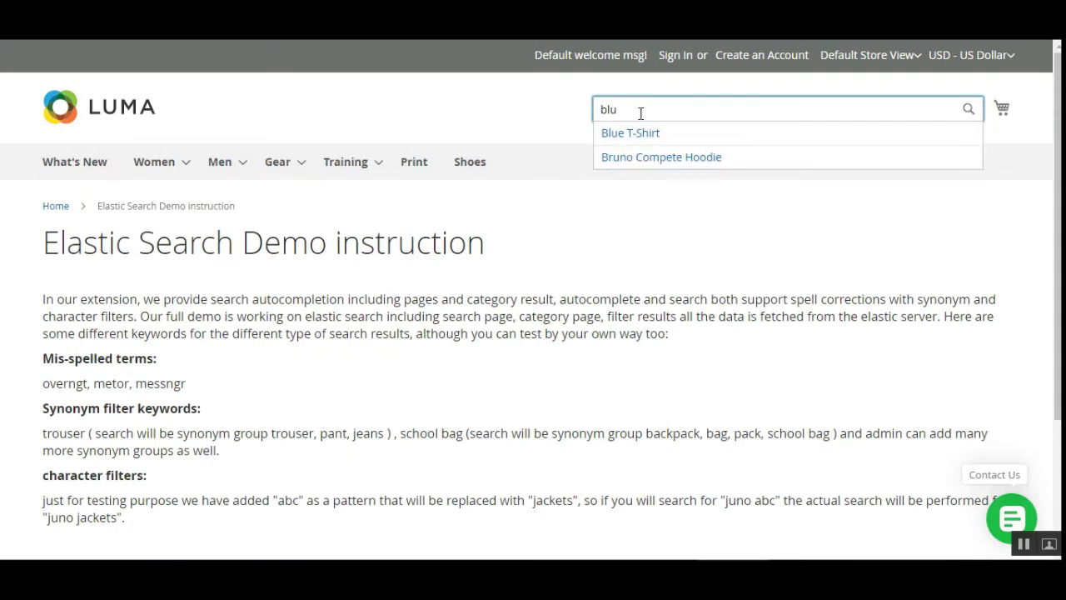
key(BackSpace)
key(BackSpace)
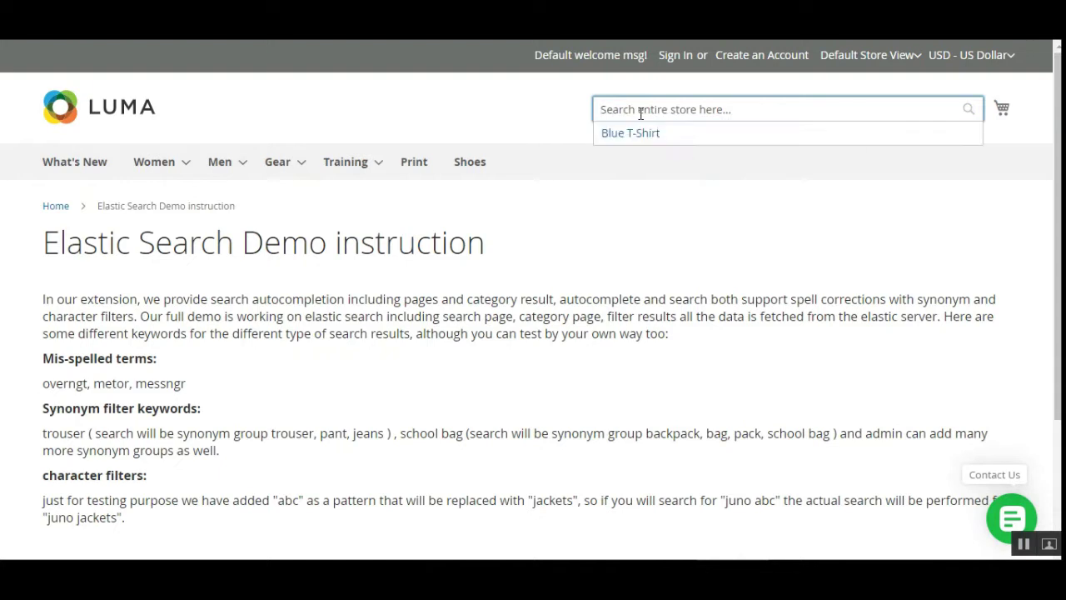
text(blu)
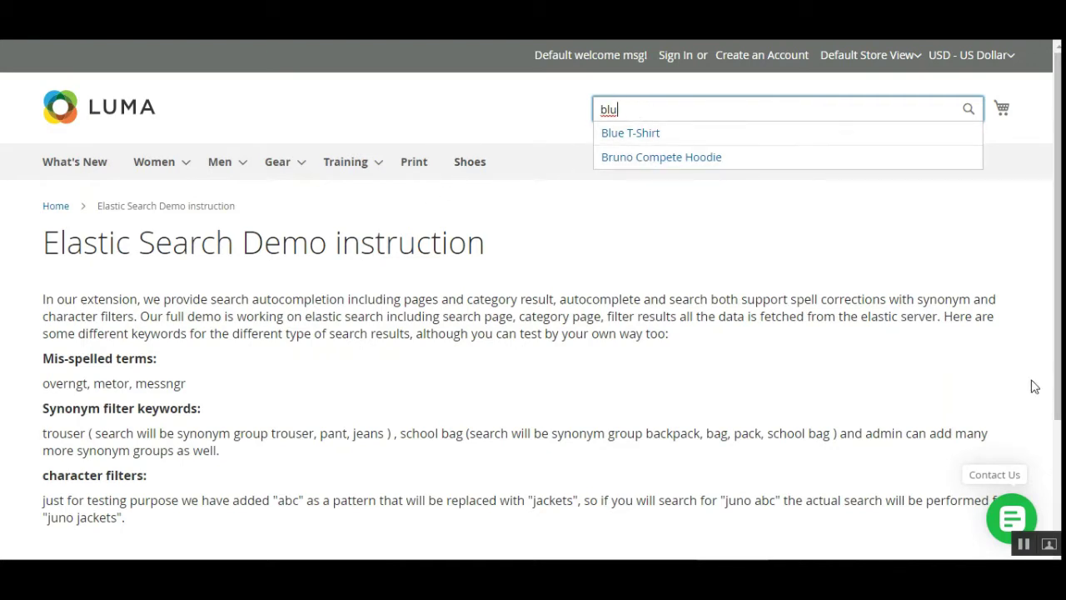
scroll(558, 143, down, 3)
scroll(583, 292, up, 3)
Switch to the Magento admin, sign in with the prefilled demo account, and open the store configuration.
click(277, 90)
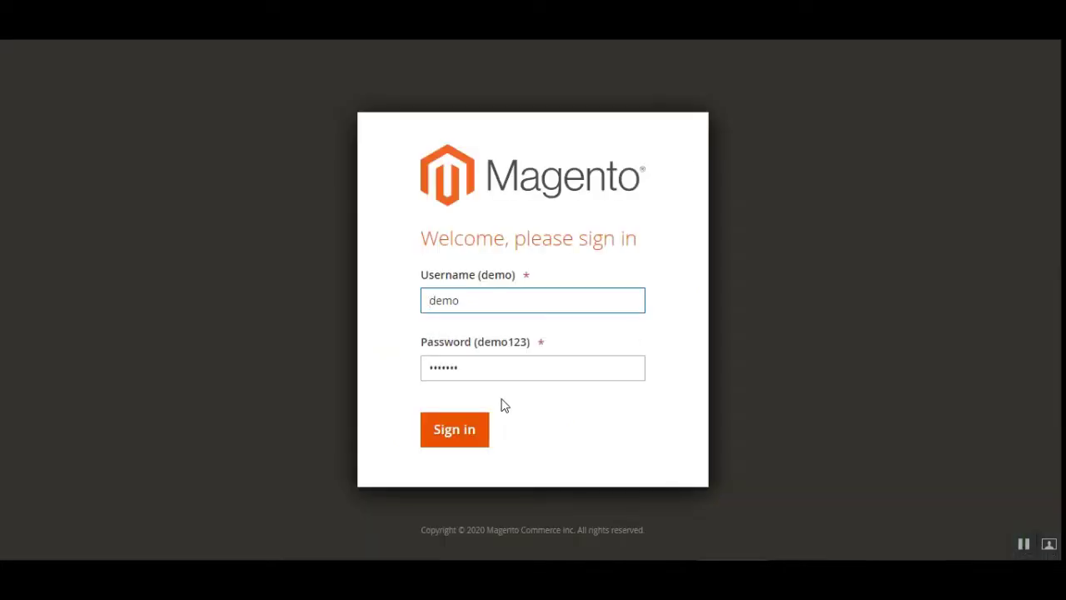
click(449, 433)
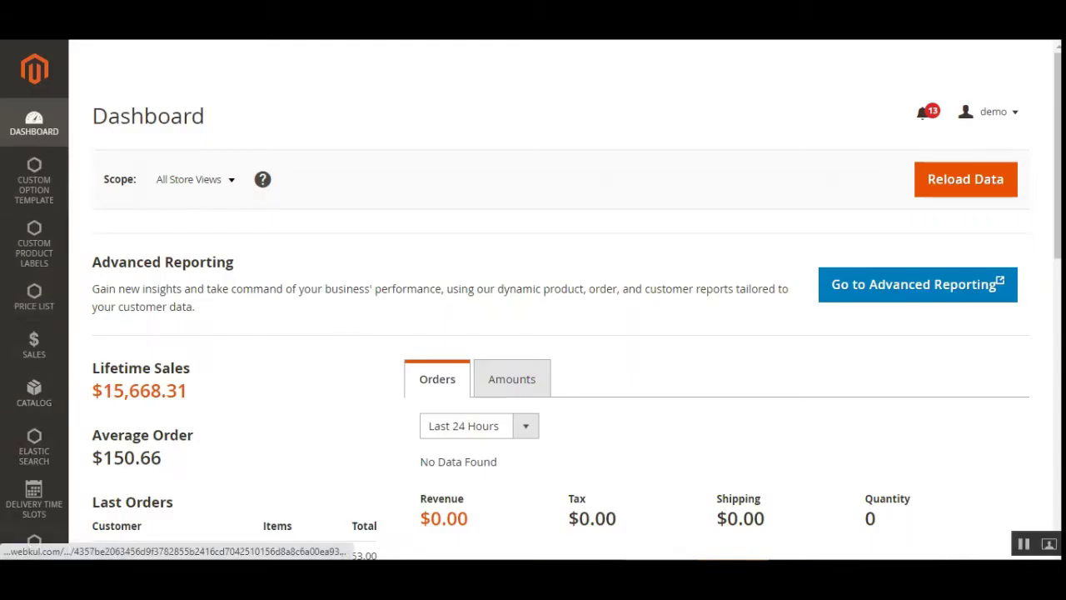
scroll(188, 452, down, 3)
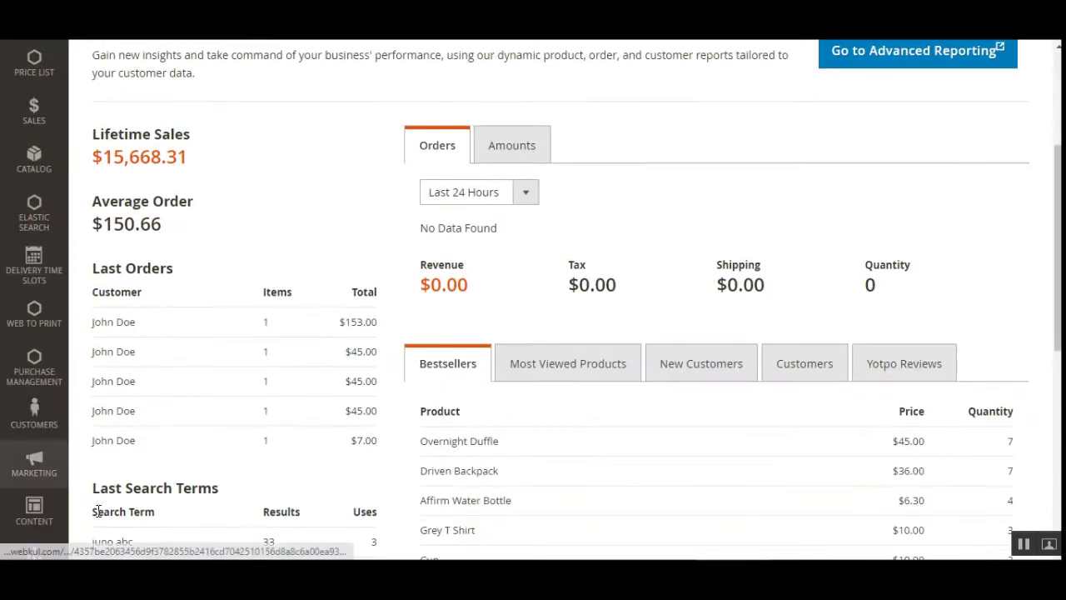
scroll(83, 512, down, 3)
click(33, 492)
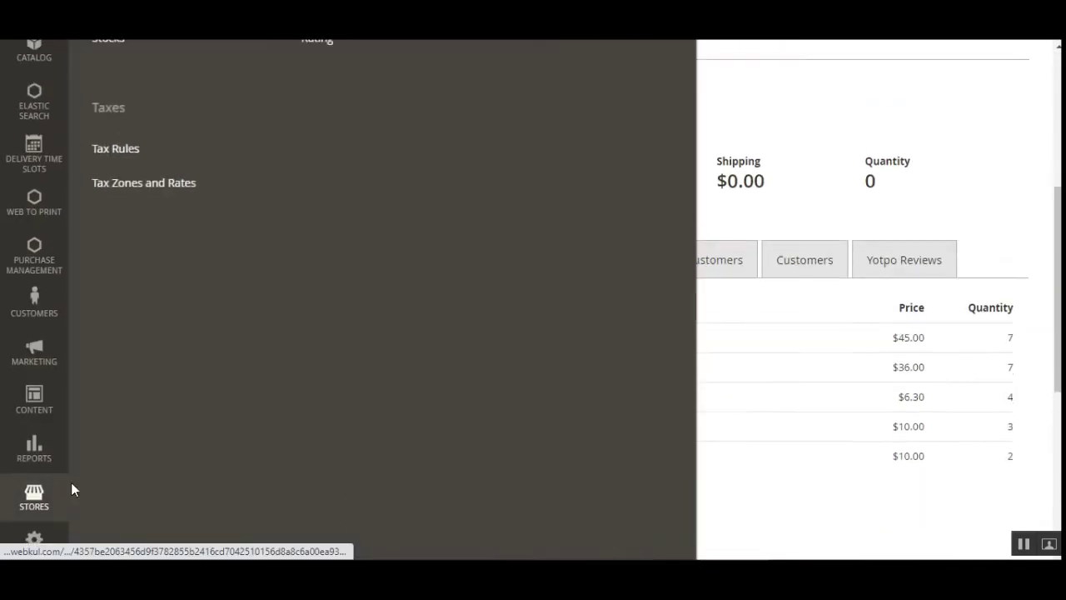
click(144, 173)
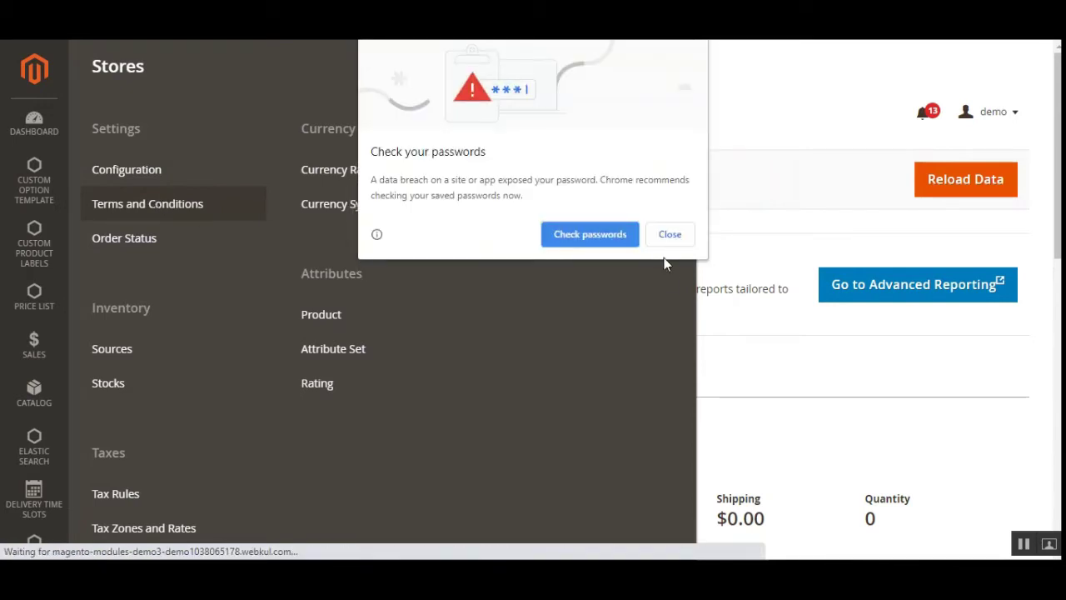
click(646, 240)
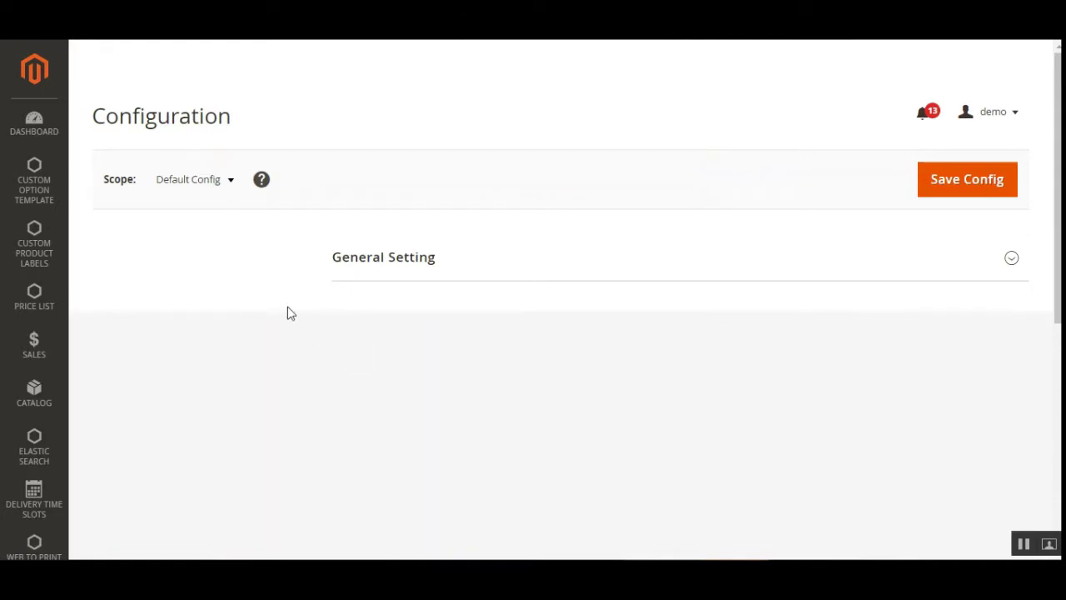
Open the Catalog settings within the Catalog group of the store configuration.
scroll(1057, 191, down, 3)
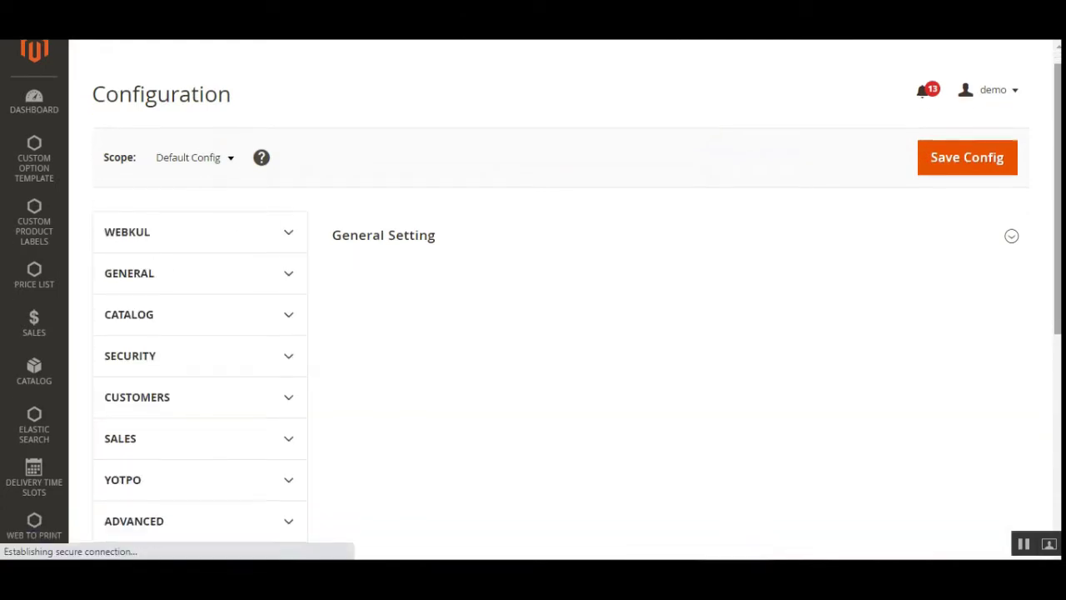
scroll(159, 262, up, 2)
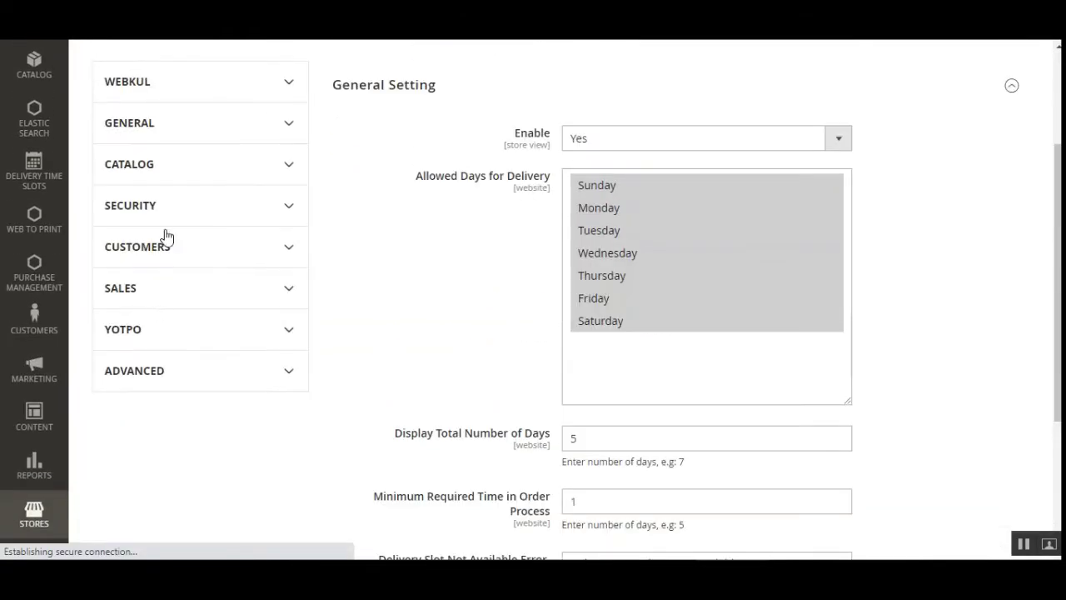
scroll(162, 184, down, 4)
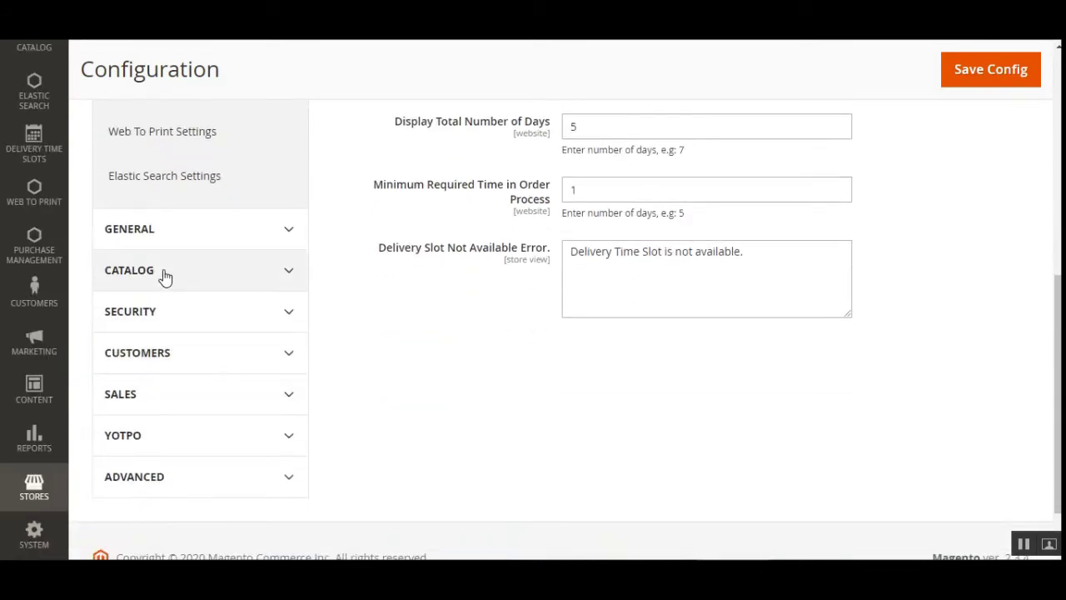
click(167, 270)
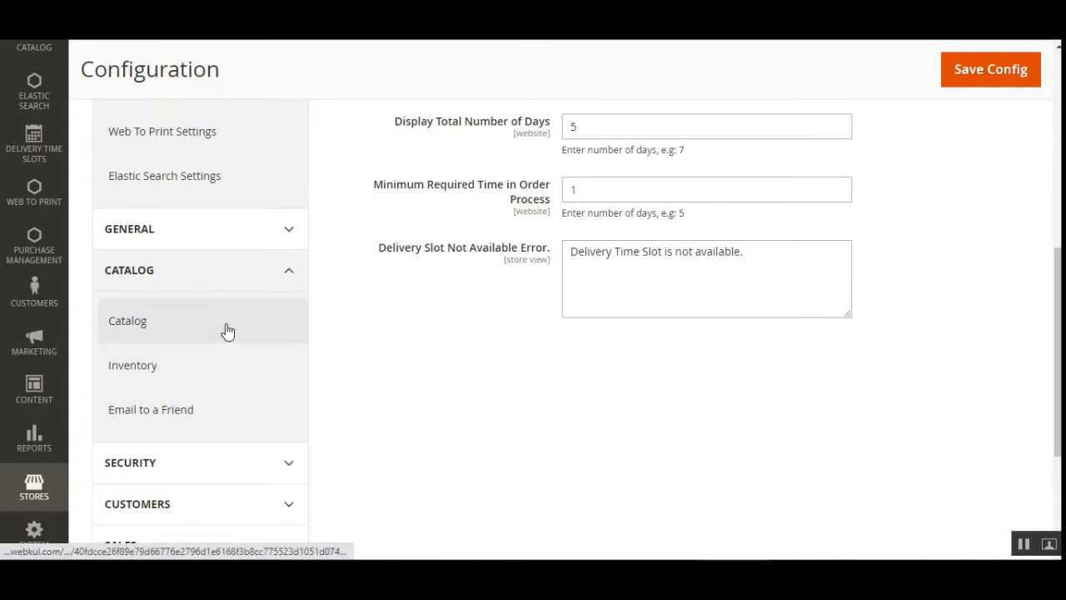
click(143, 324)
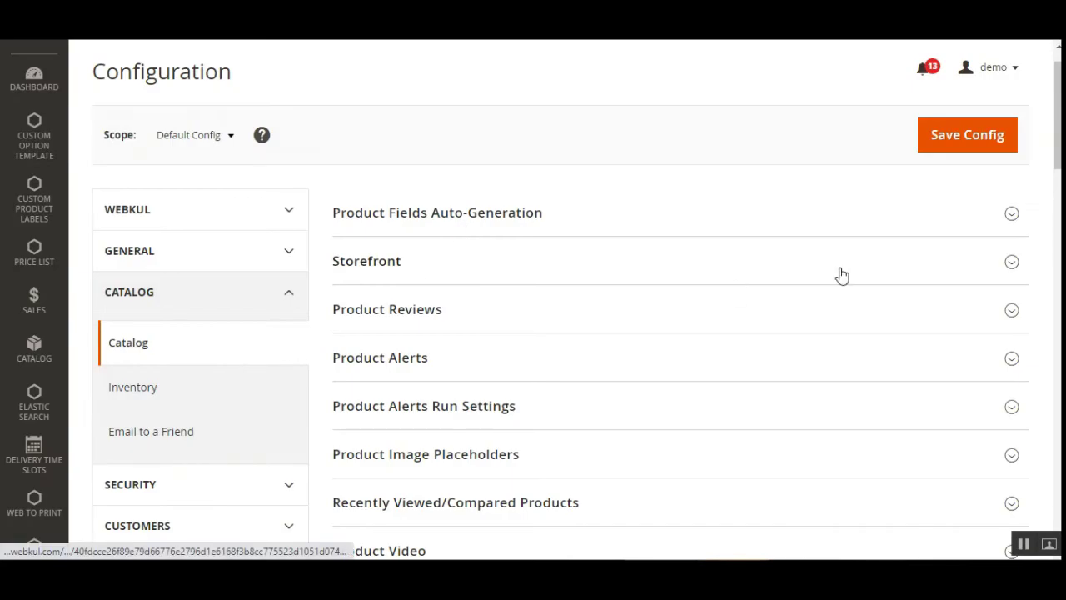
Review the Catalog Search settings and the available Search Engine options, keeping Webkul Elasticsearch selected.
scroll(533, 333, down, 6)
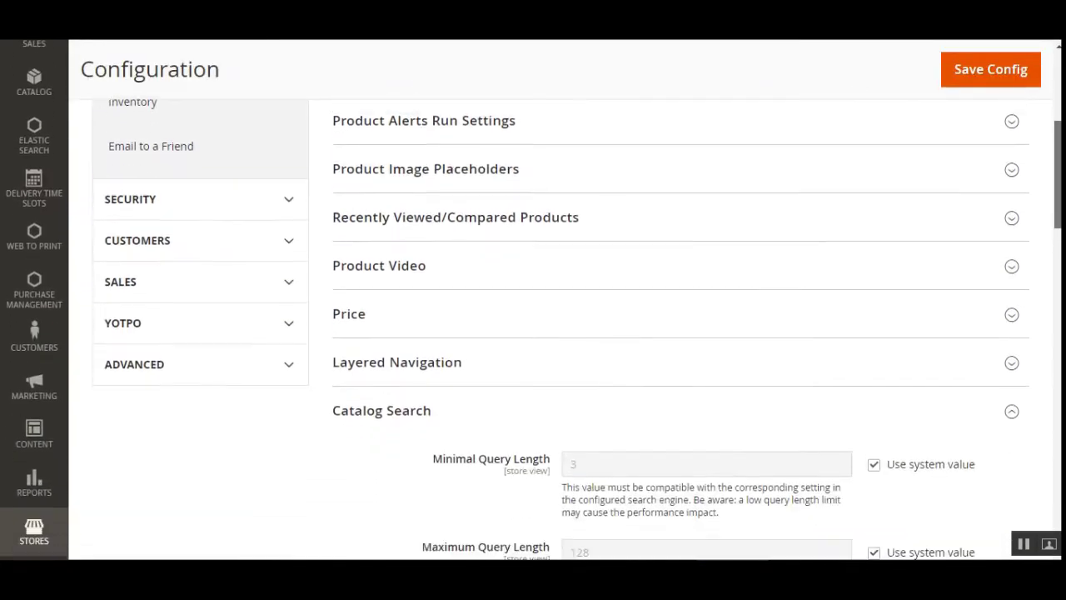
scroll(965, 251, down, 1)
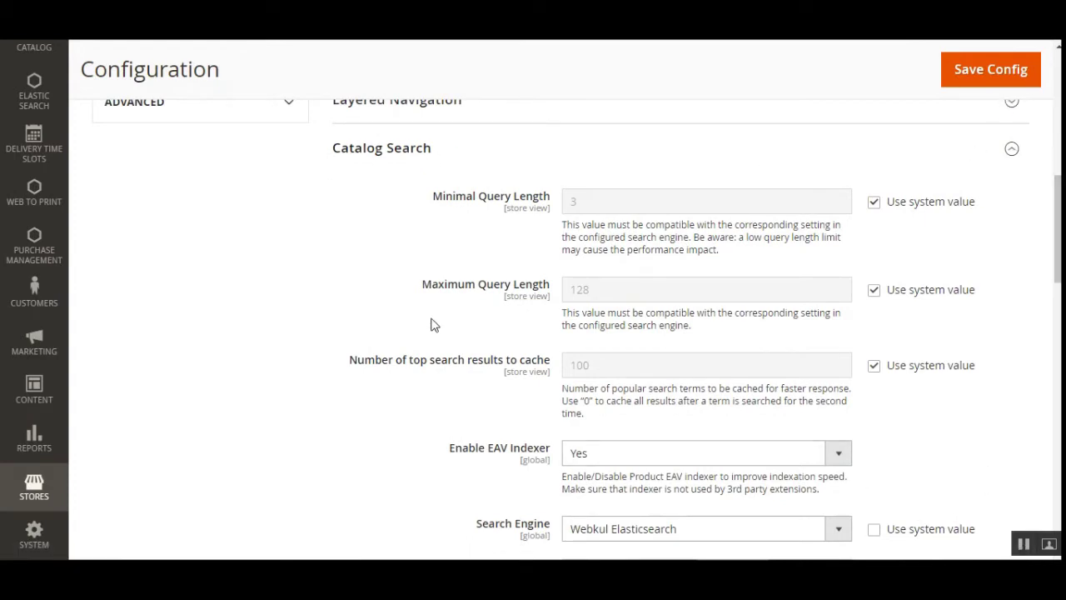
scroll(430, 324, down, 2)
mouse_move(494, 367)
mouse_down()
mouse_move(658, 396)
mouse_move(490, 372)
mouse_up()
click(672, 381)
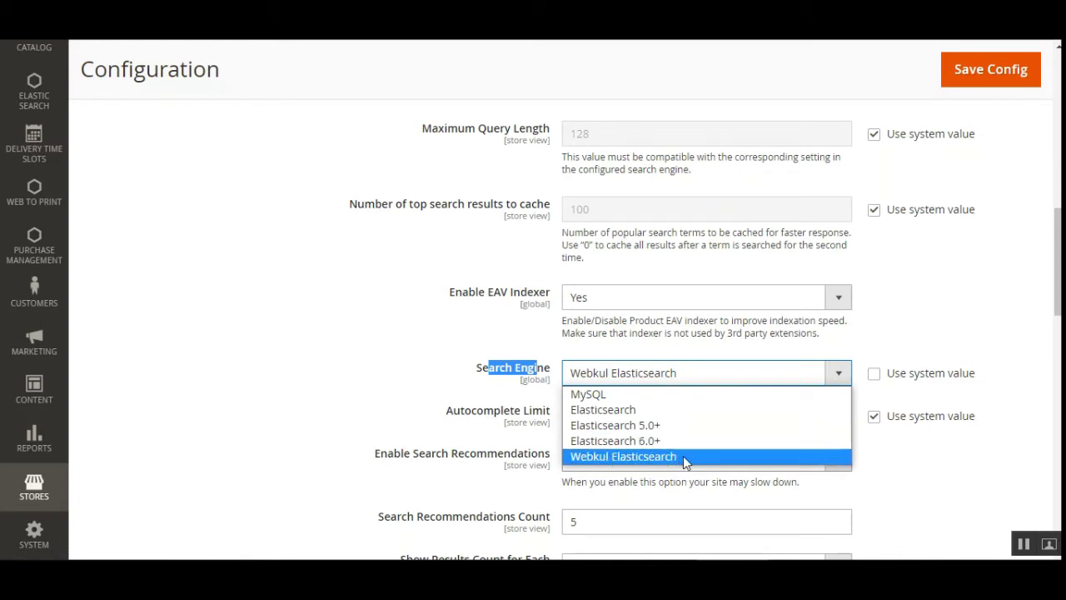
click(914, 458)
Open Elastic Search Settings in the Webkul configuration group and look over its General Settings.
scroll(999, 506, up, 2)
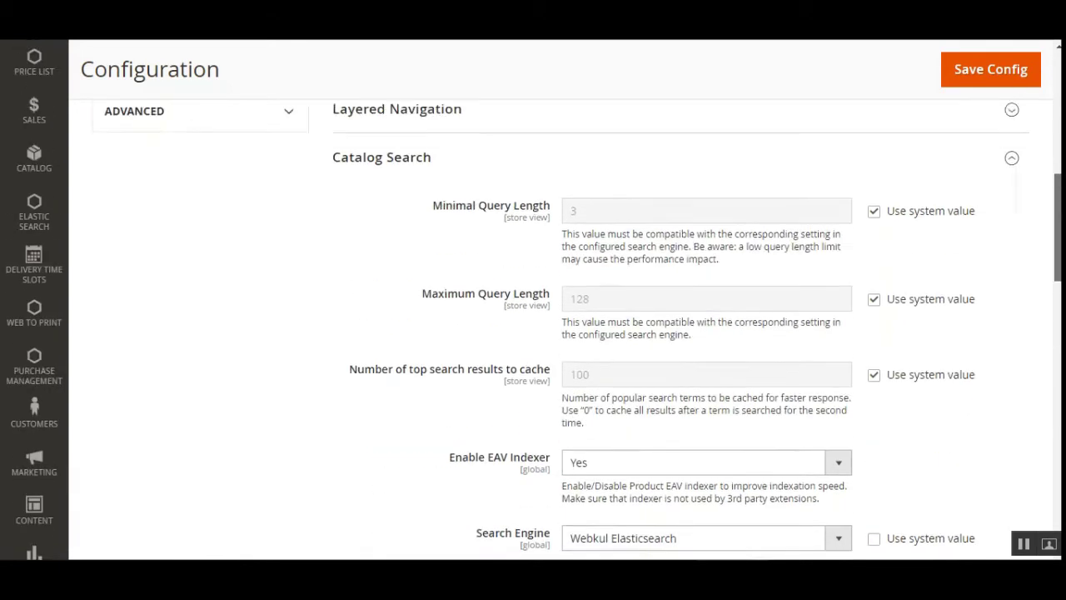
scroll(999, 499, up, 5)
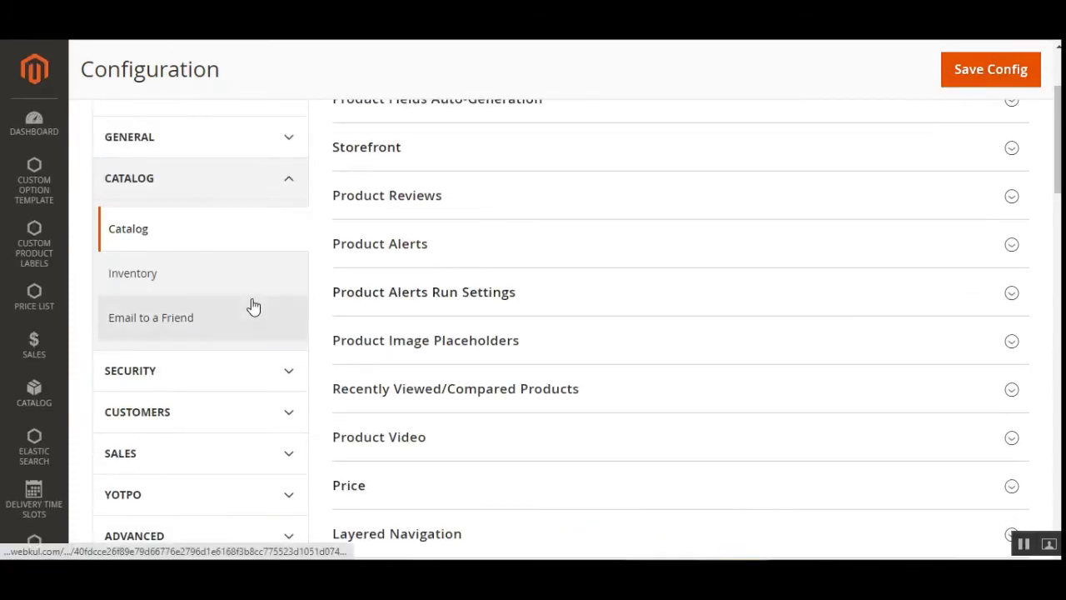
scroll(151, 317, up, 2)
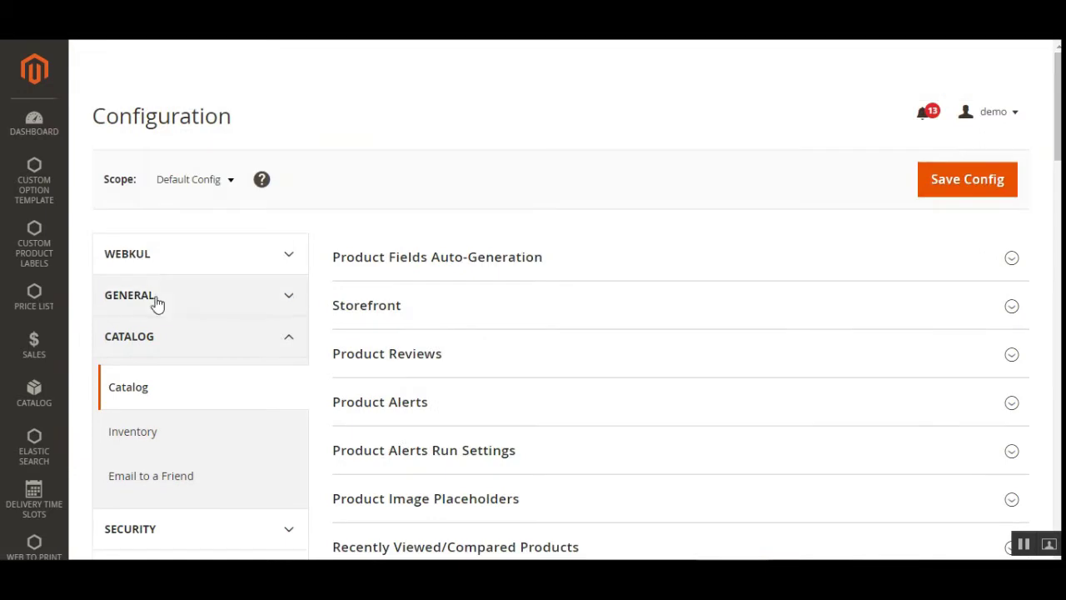
click(288, 260)
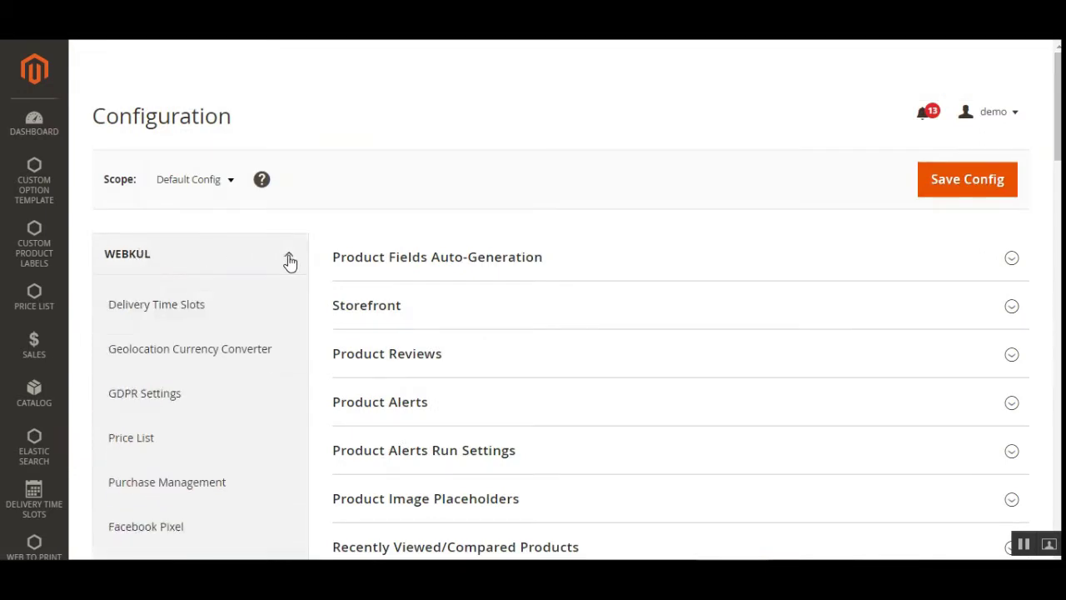
scroll(175, 375, down, 2)
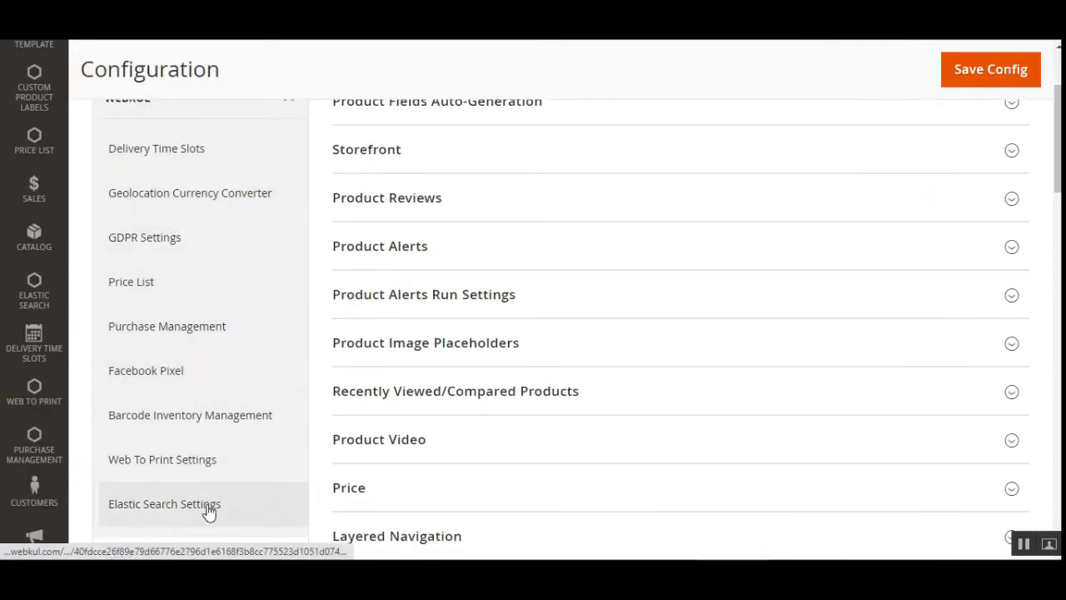
click(178, 511)
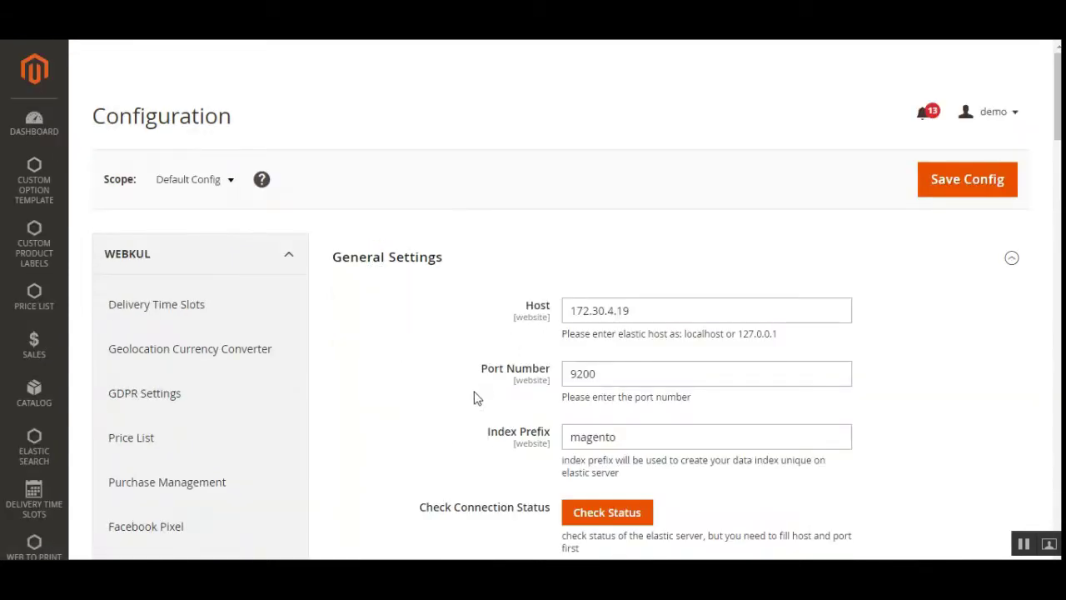
scroll(476, 395, down, 2)
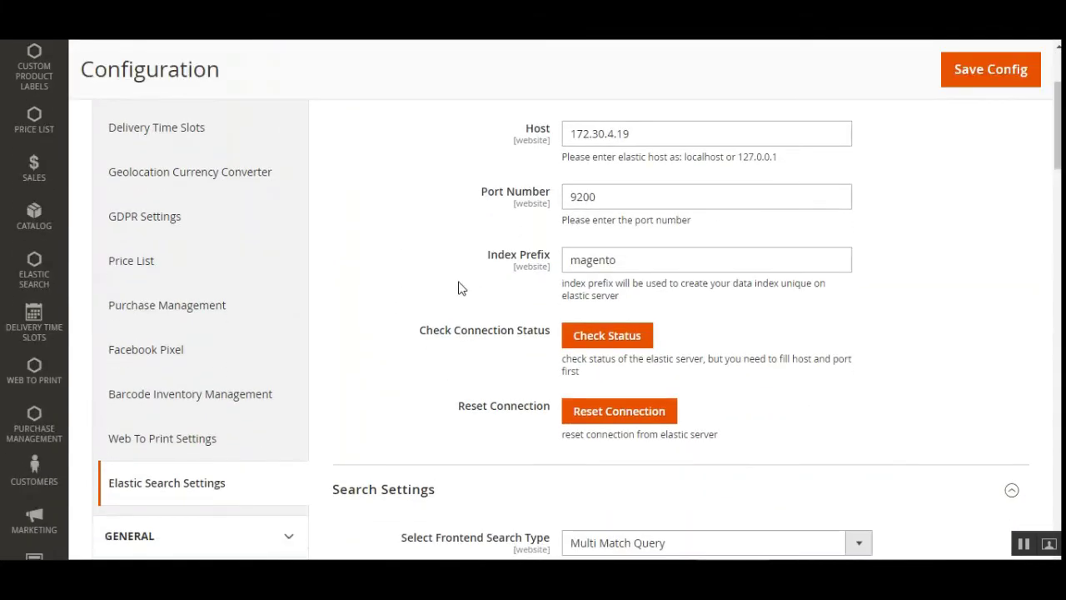
scroll(474, 333, up, 1)
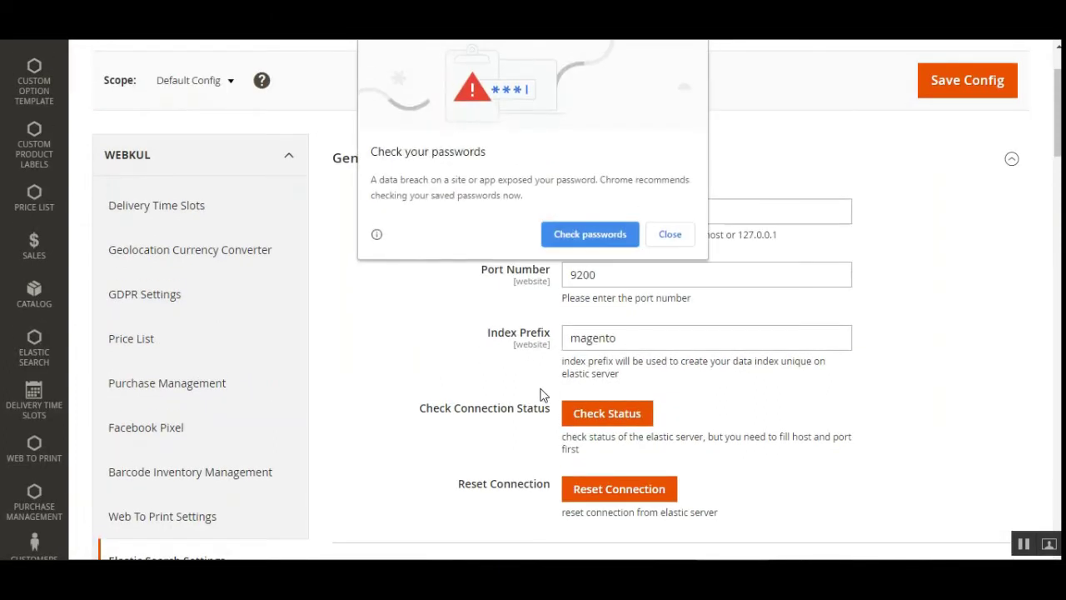
Dismiss the browser's password warning and review the Host, Port Number and Index Prefix fields in General Settings.
click(683, 234)
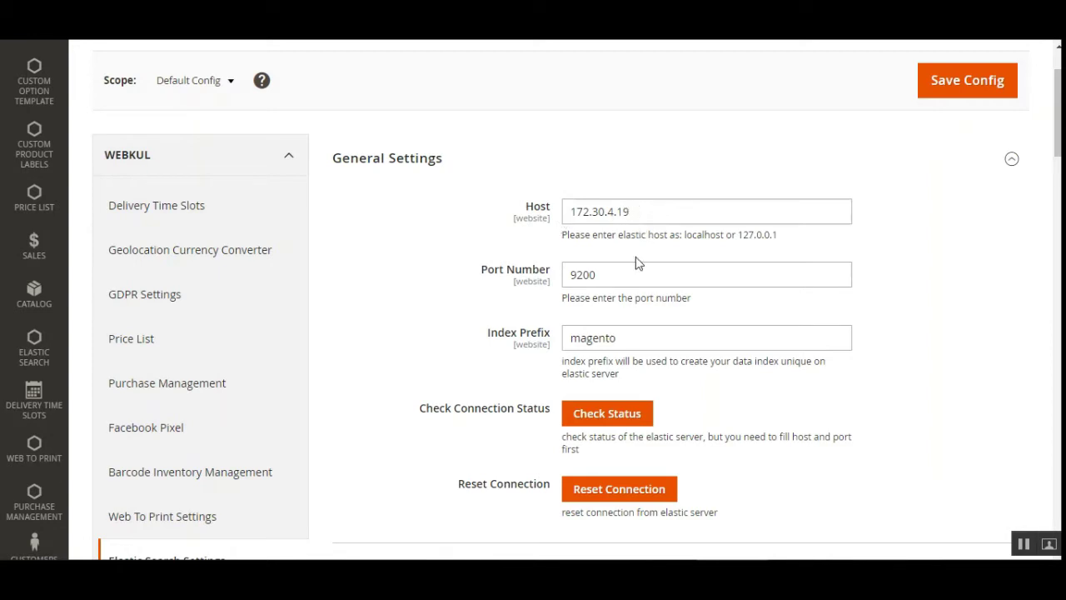
drag(563, 234, 681, 234)
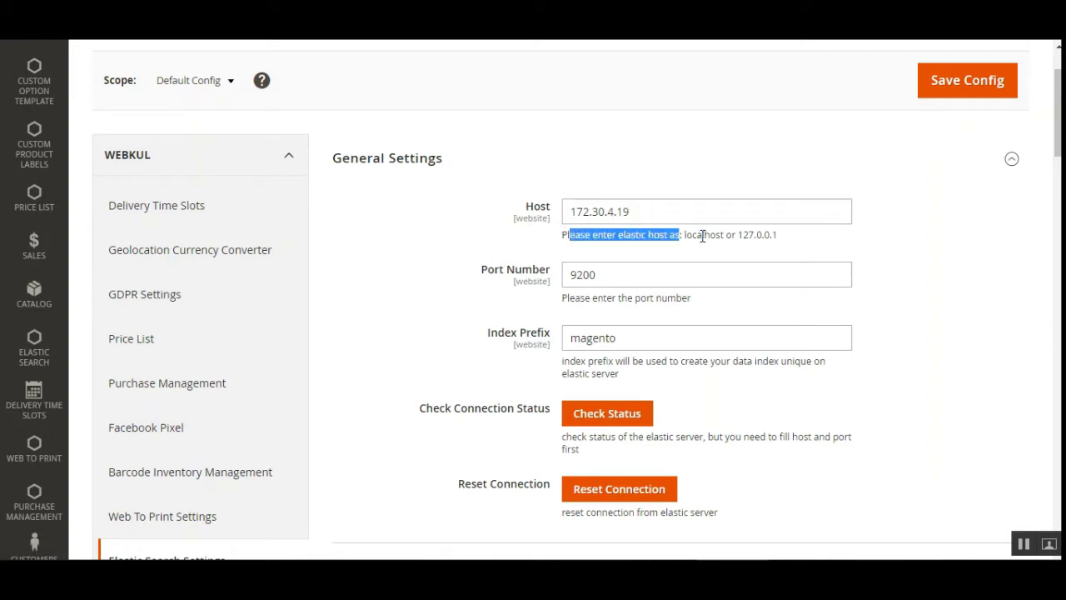
click(703, 235)
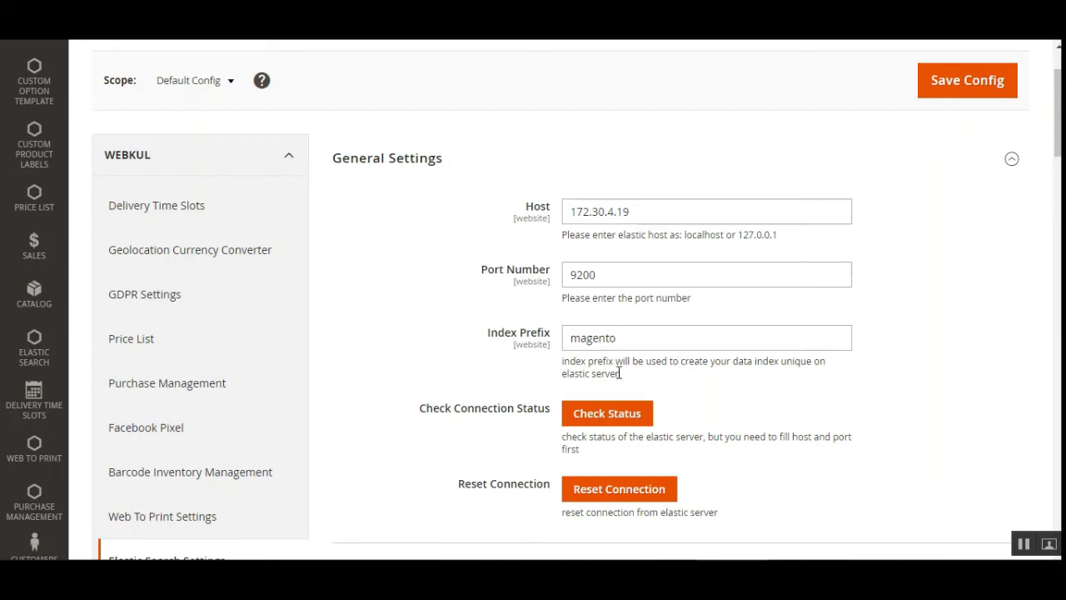
scroll(474, 445, down, 1)
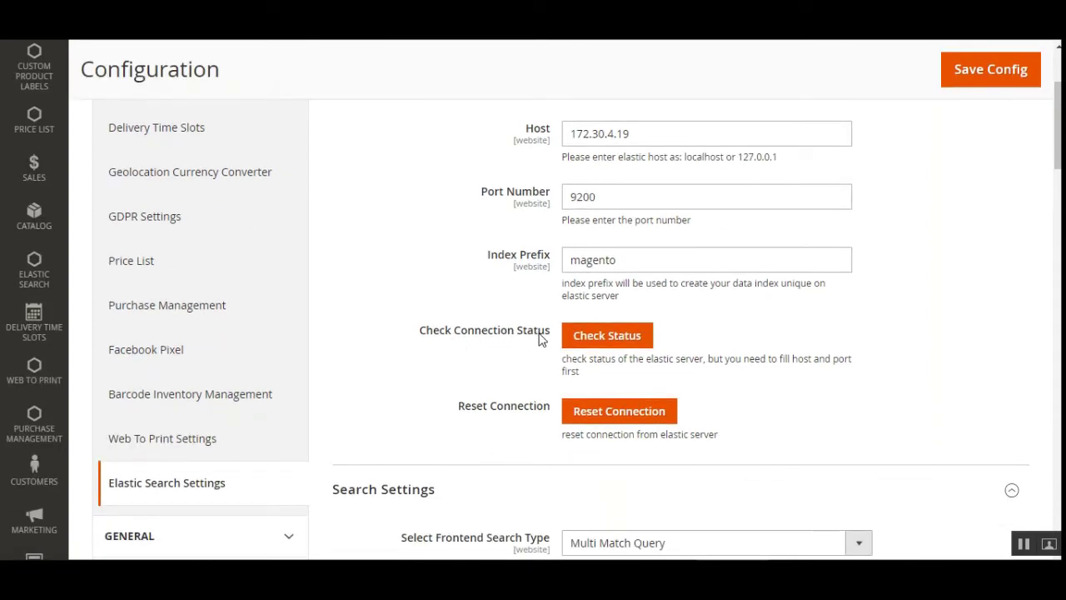
click(628, 338)
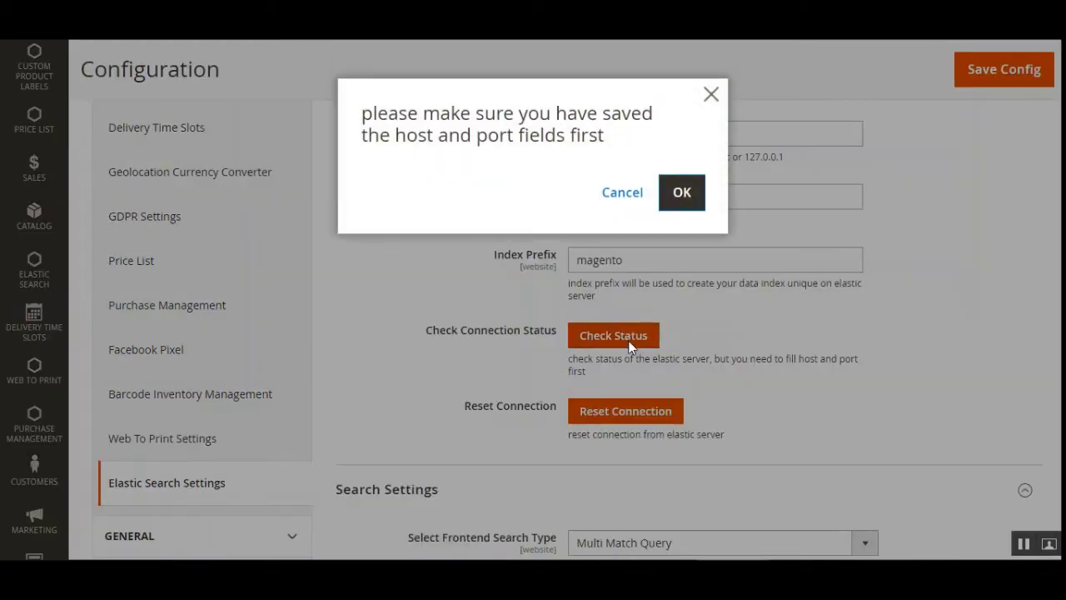
drag(403, 120, 566, 115)
click(598, 117)
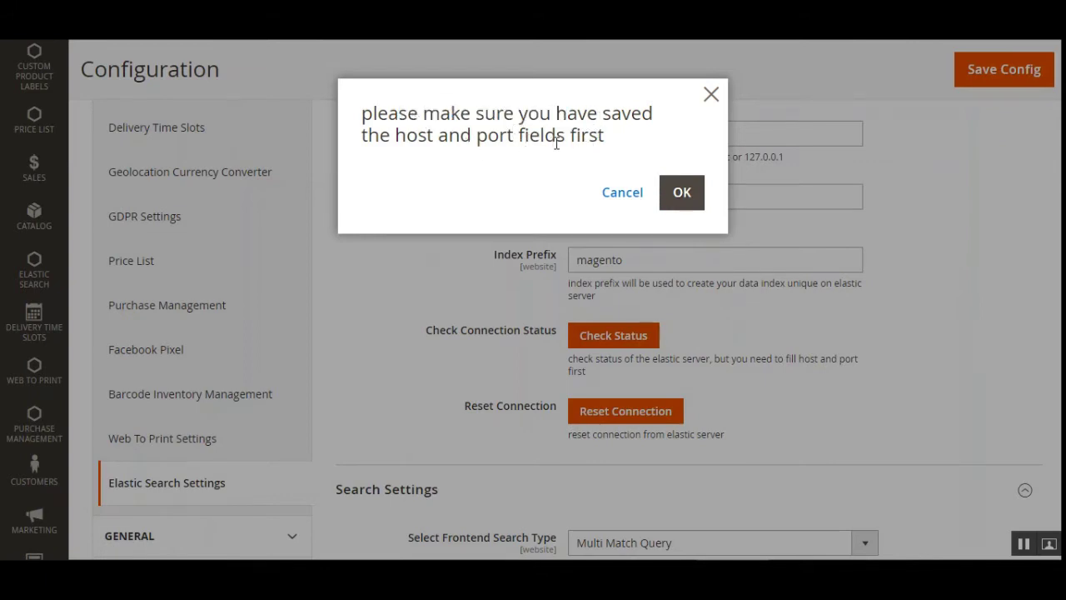
click(625, 196)
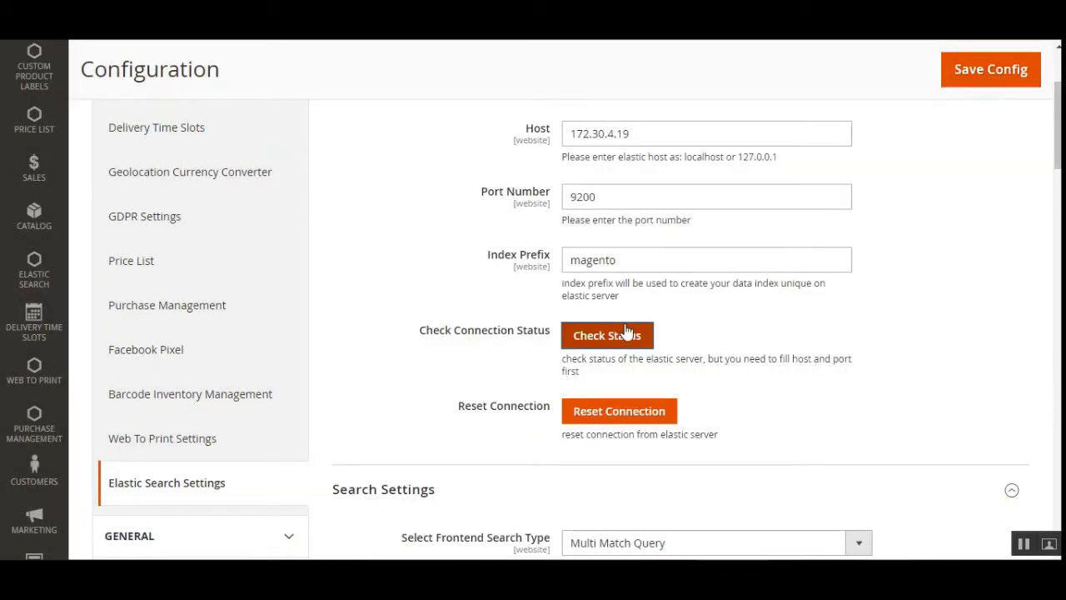
Run the connection status check for the elastic server, accept the host and port prompt, and close the result message.
click(597, 339)
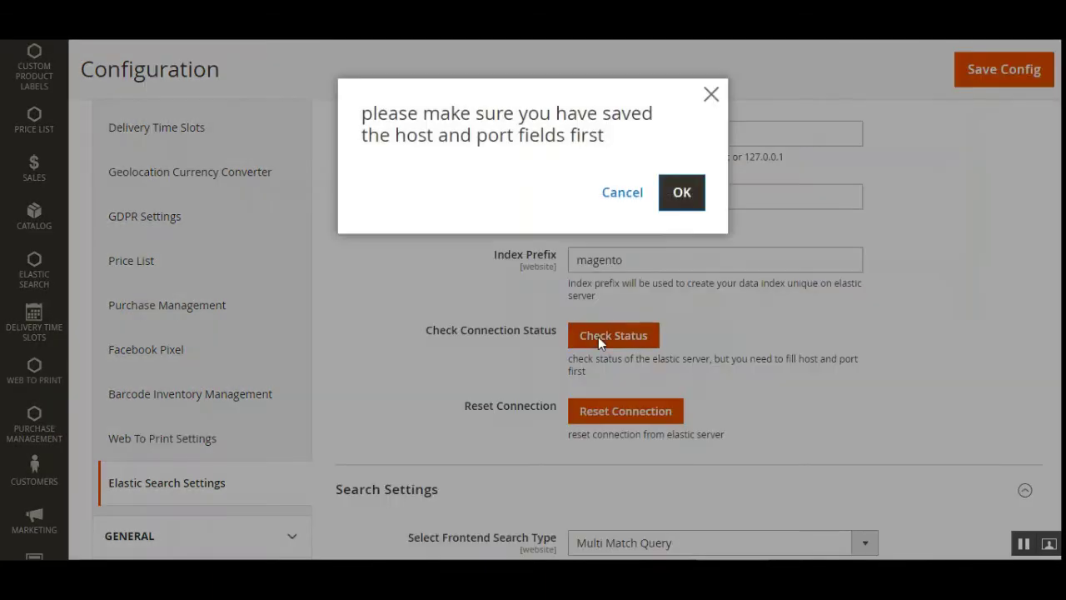
click(683, 193)
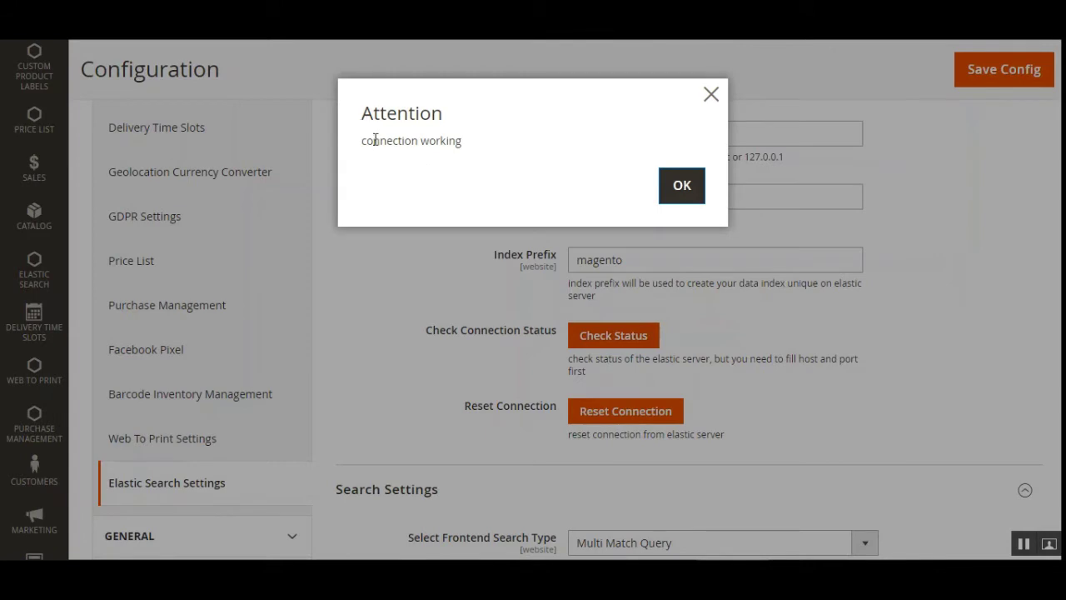
drag(366, 141, 506, 228)
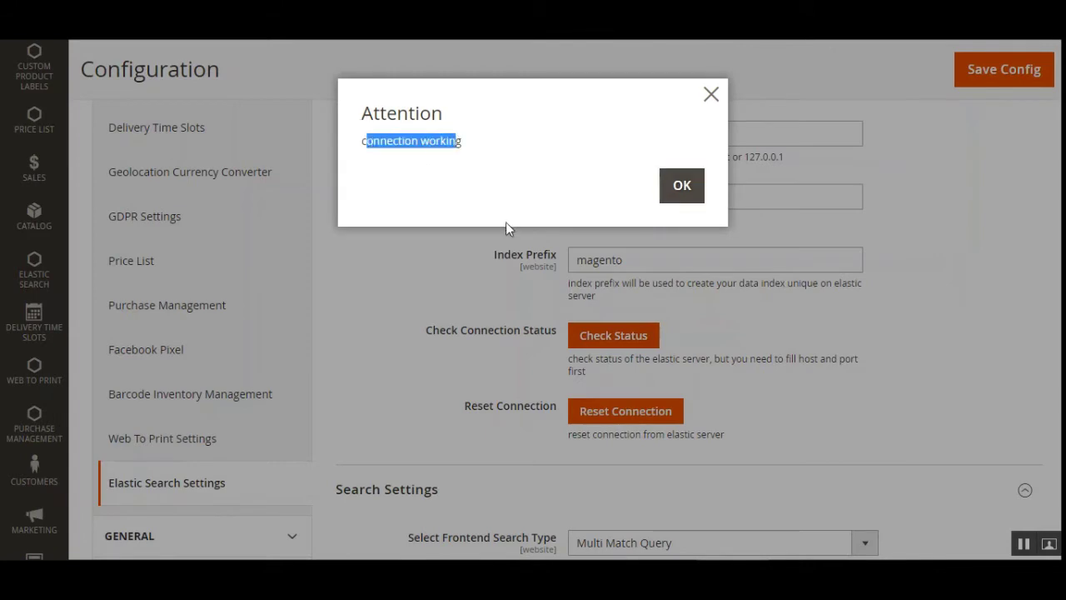
click(395, 162)
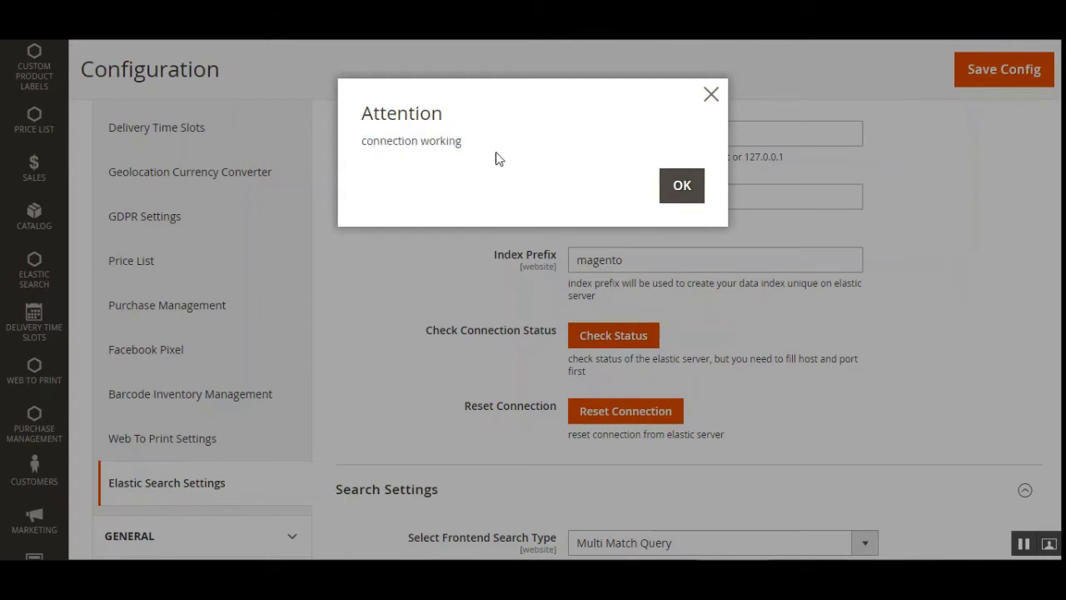
click(681, 188)
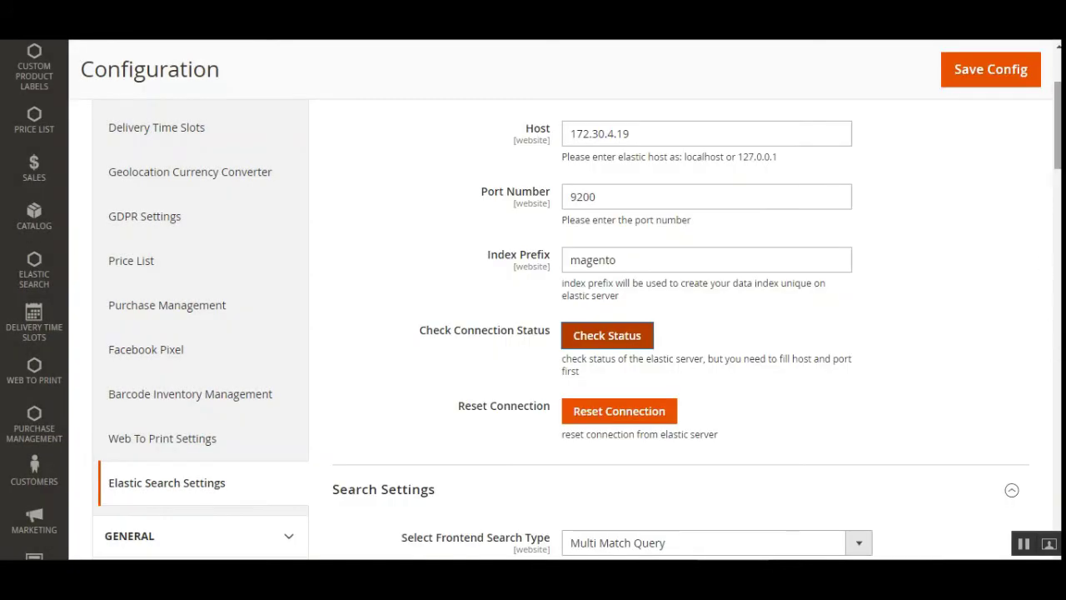
Look over the Reset Connection option and the fields of the Search Settings section.
scroll(493, 448, down, 2)
scroll(724, 248, down, 1)
scroll(723, 247, up, 1)
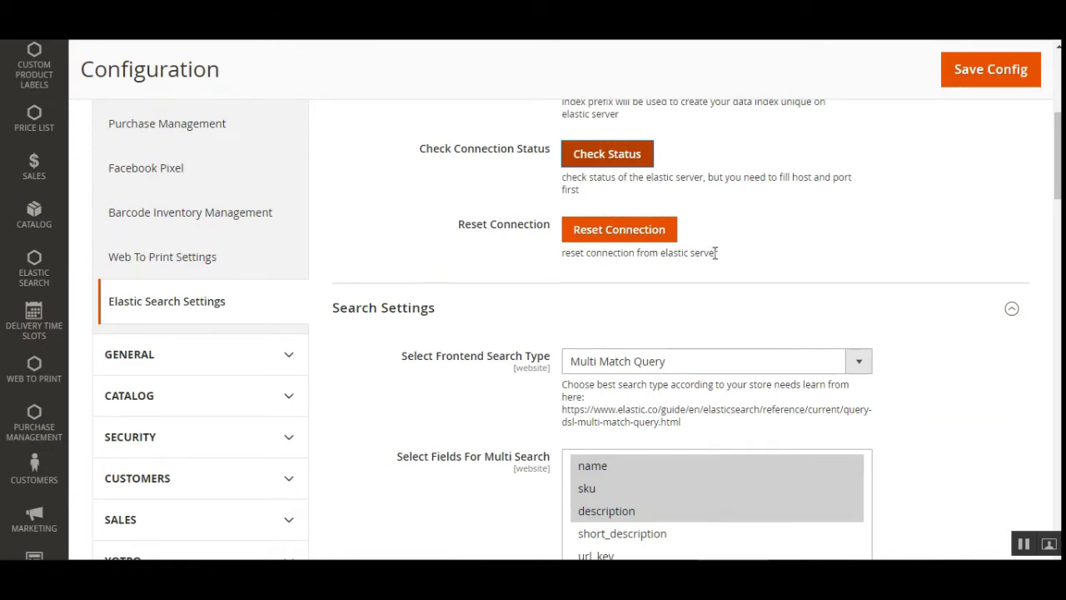
scroll(1057, 158, up, 3)
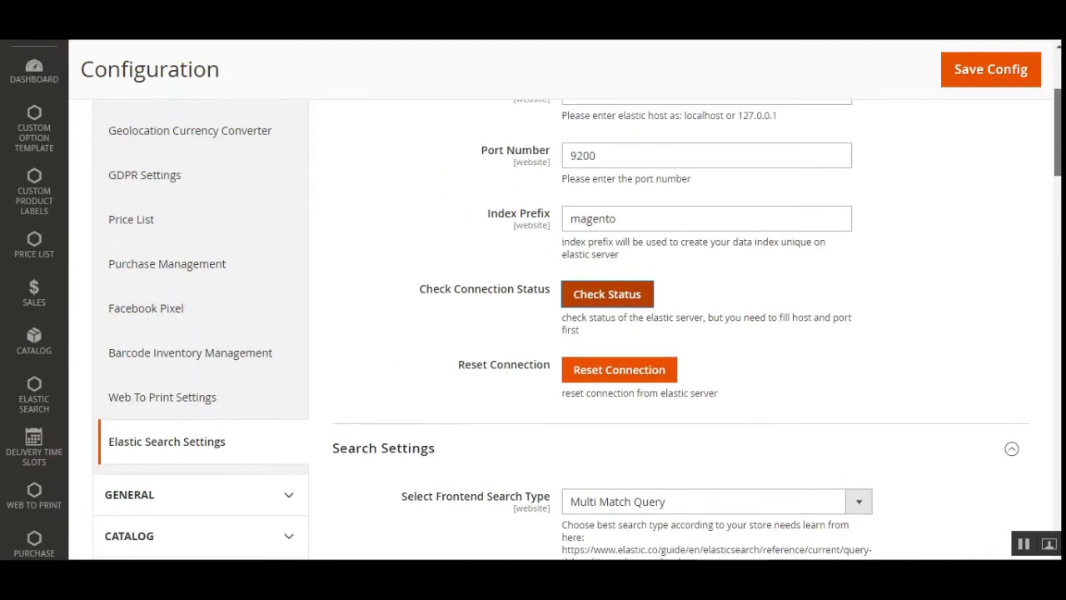
scroll(1057, 159, down, 1)
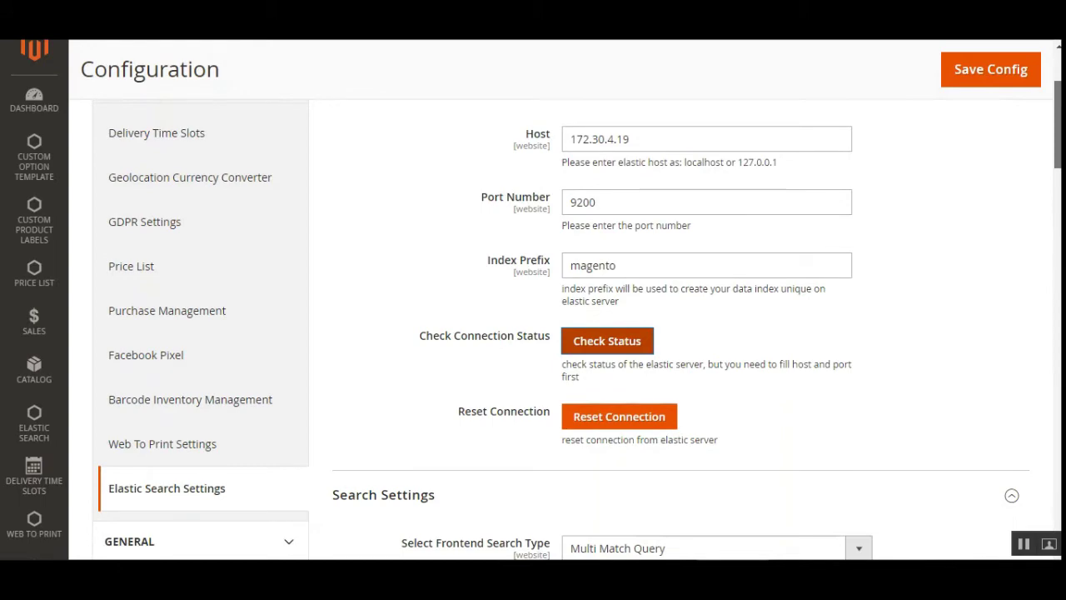
scroll(1058, 158, down, 4)
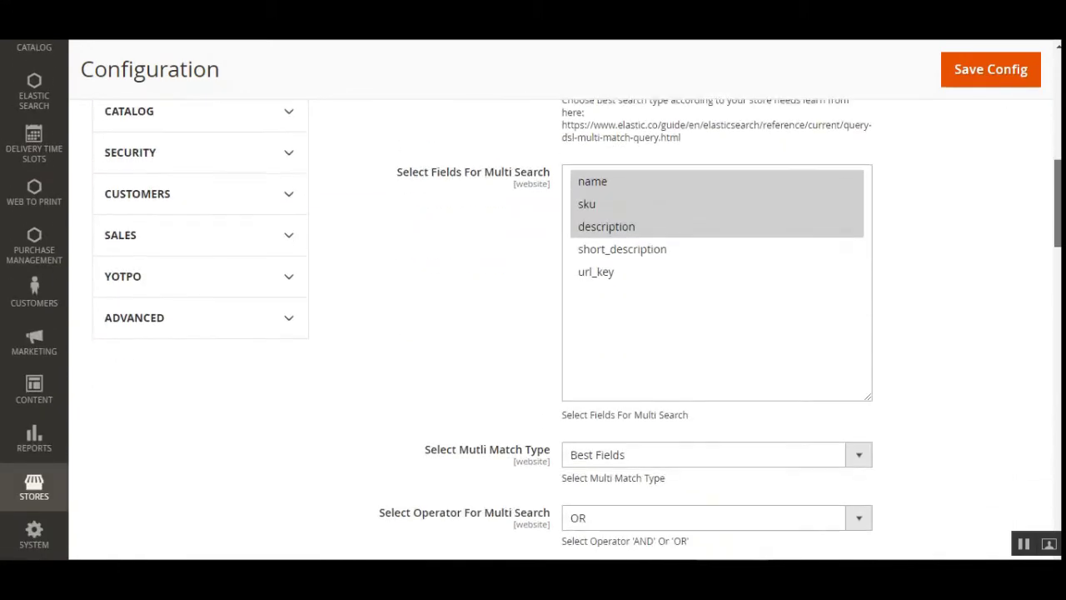
scroll(887, 224, down, 1)
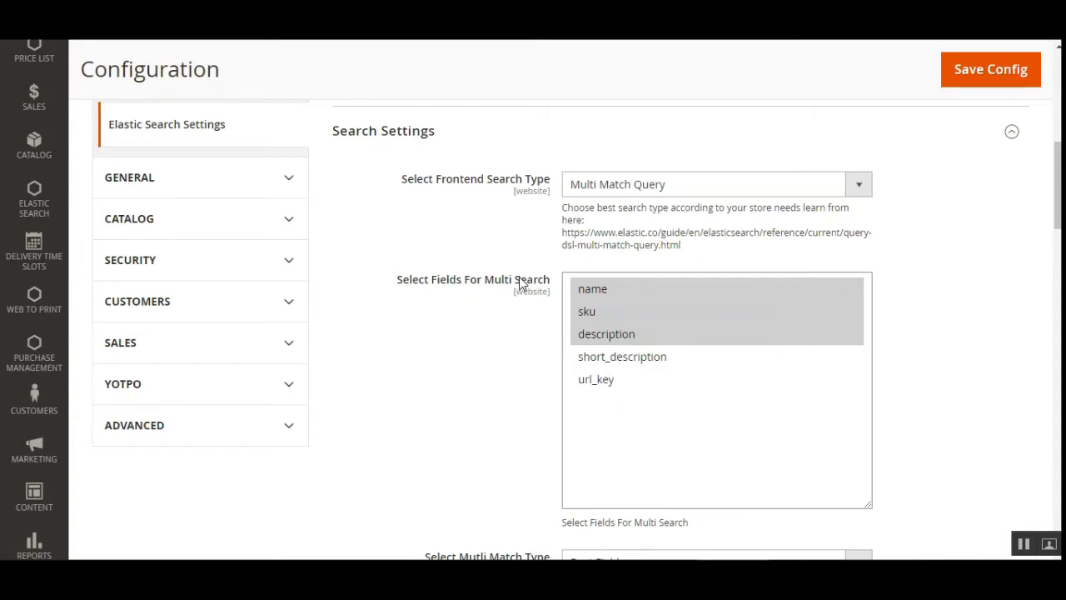
Review the frontend search type options and the reference link below them, keeping Multi Match Query selected.
drag(404, 179, 537, 187)
click(519, 182)
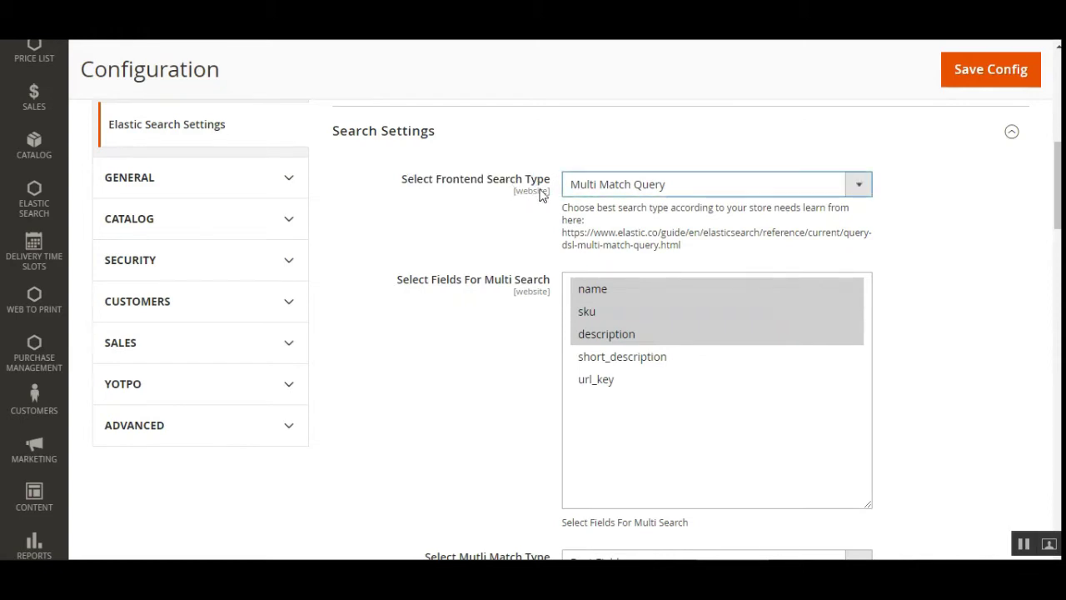
click(671, 192)
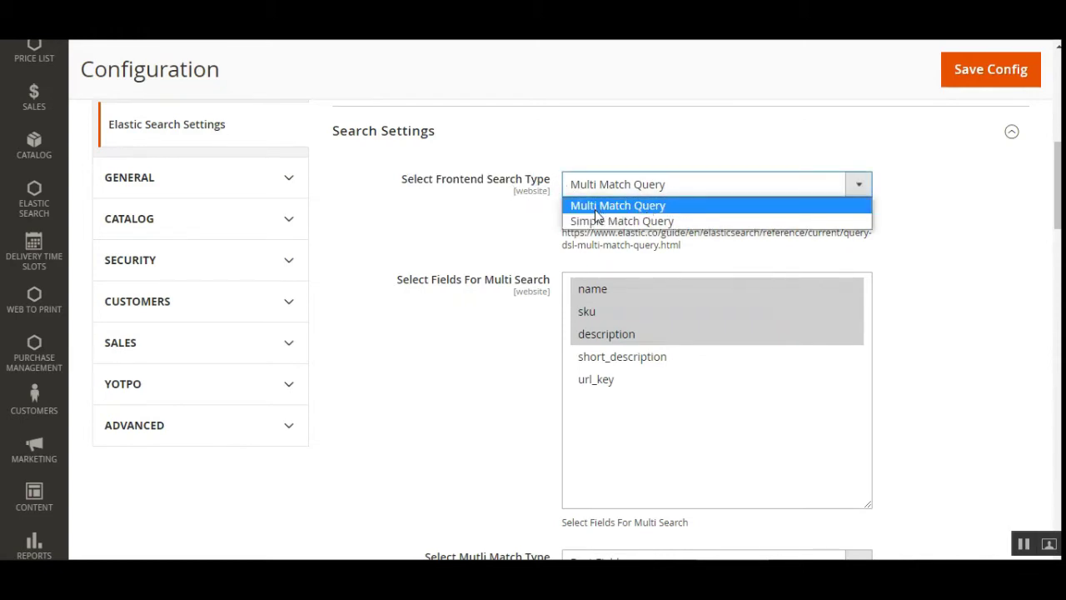
click(479, 221)
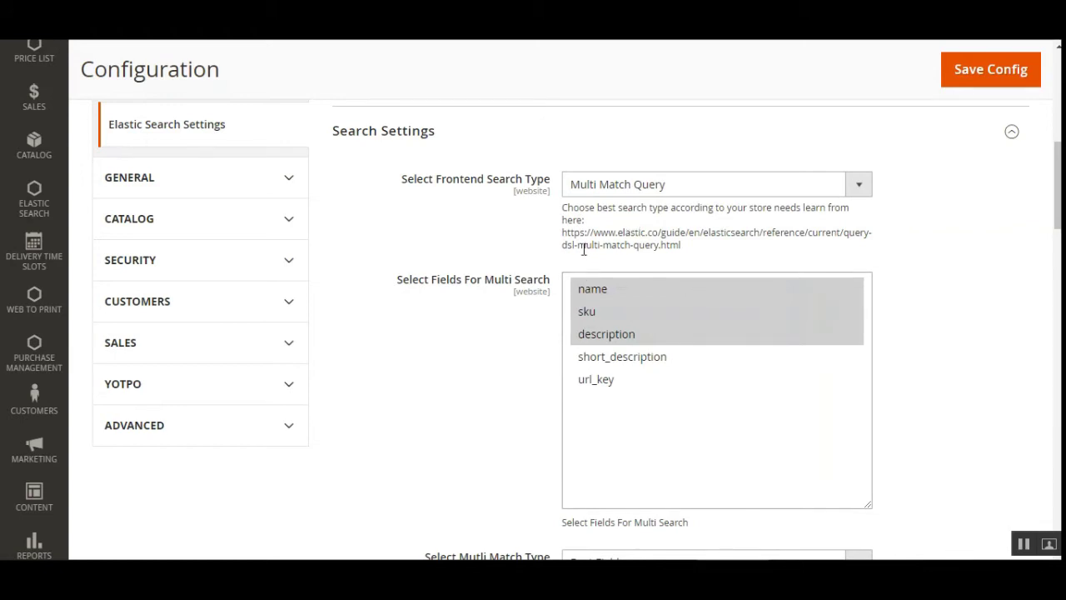
drag(565, 234, 688, 252)
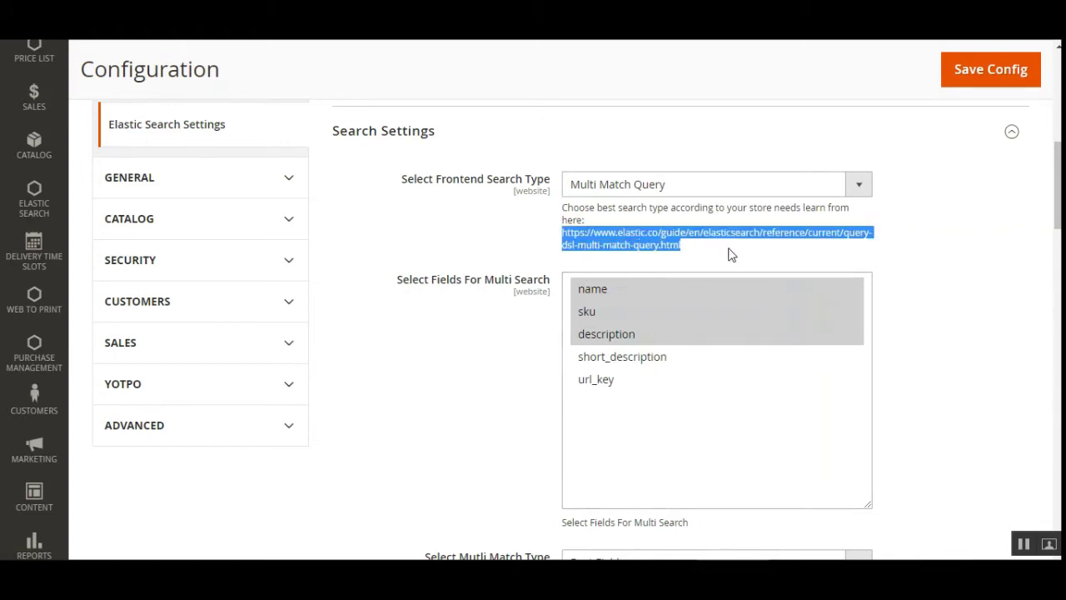
click(519, 246)
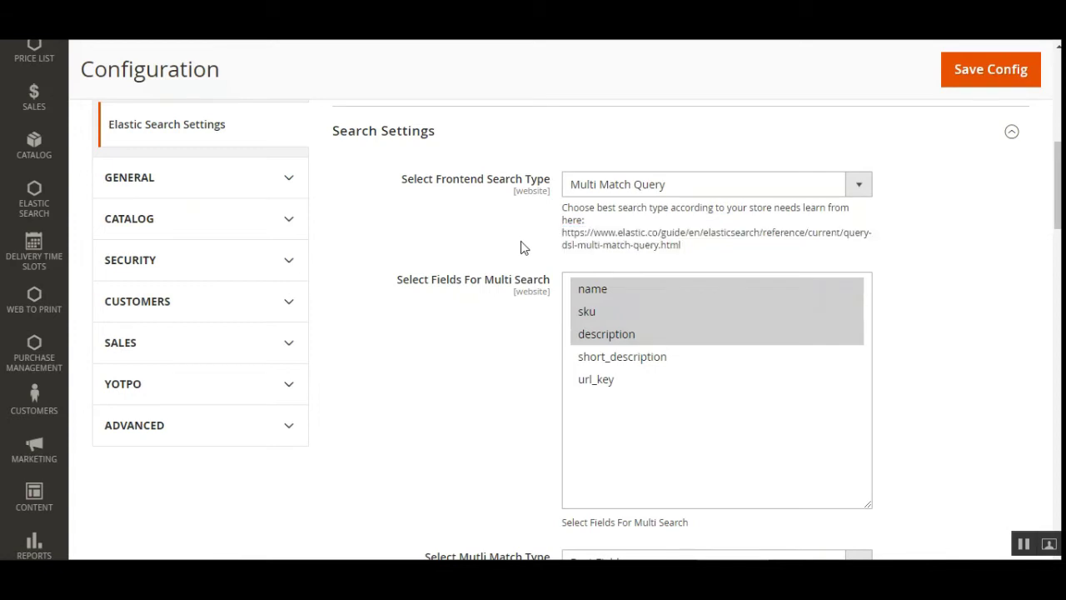
click(615, 192)
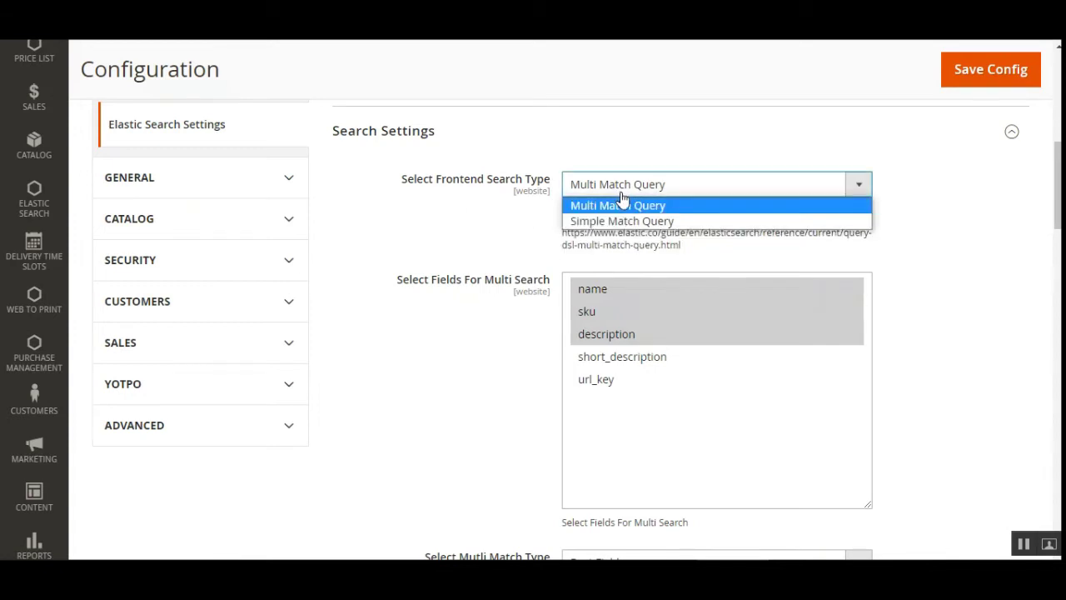
click(520, 254)
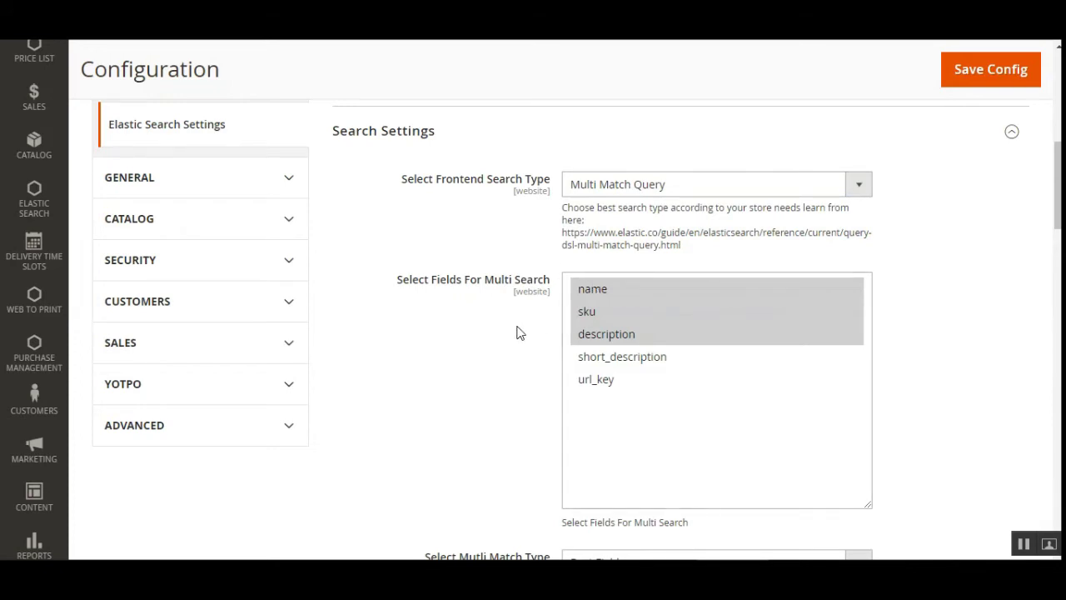
Review the multi search fields and the available multi match types, keeping Best Fields selected.
scroll(516, 333, down, 1)
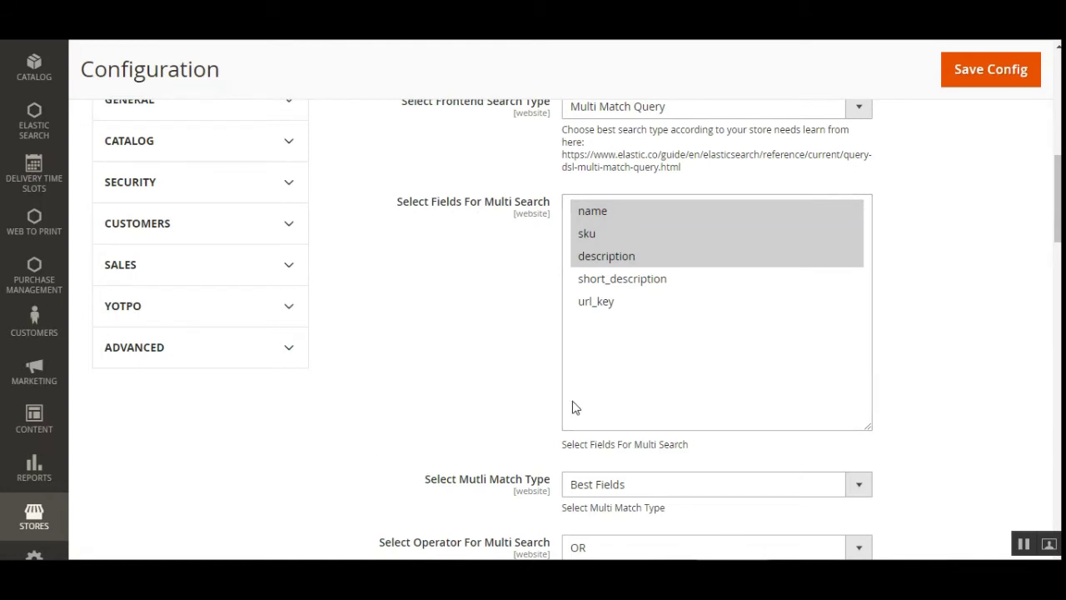
mouse_move(1057, 223)
mouse_down()
mouse_move(1058, 214)
mouse_move(1057, 238)
mouse_up()
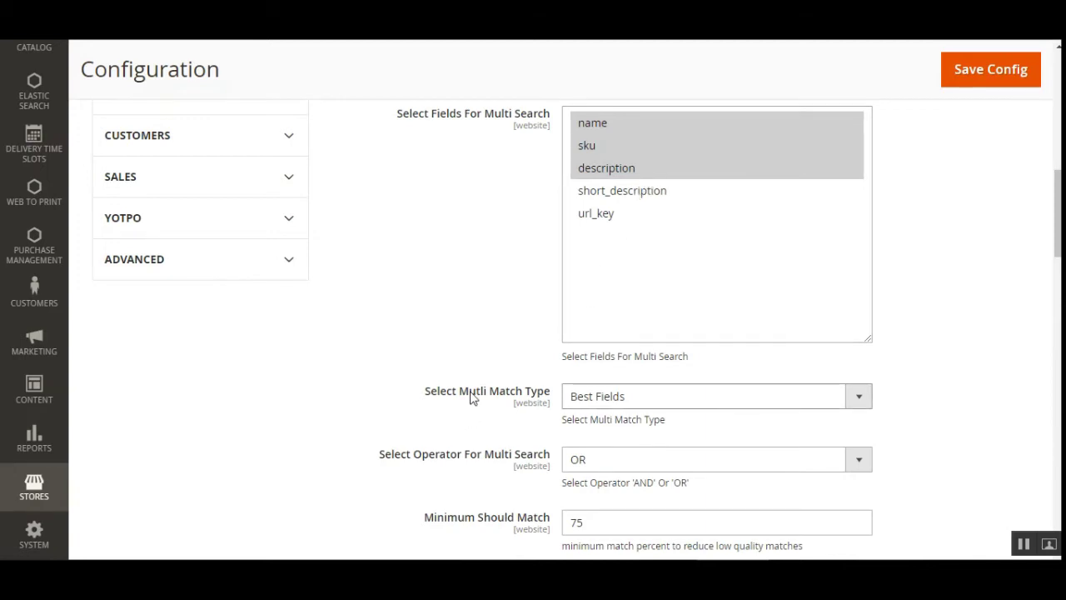
scroll(462, 398, down, 1)
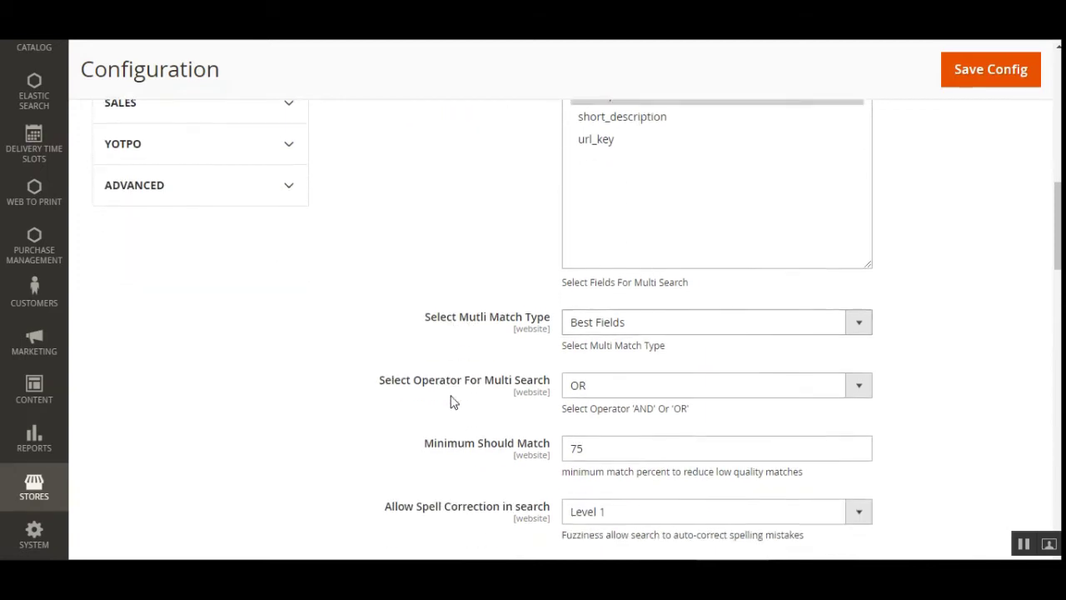
click(659, 325)
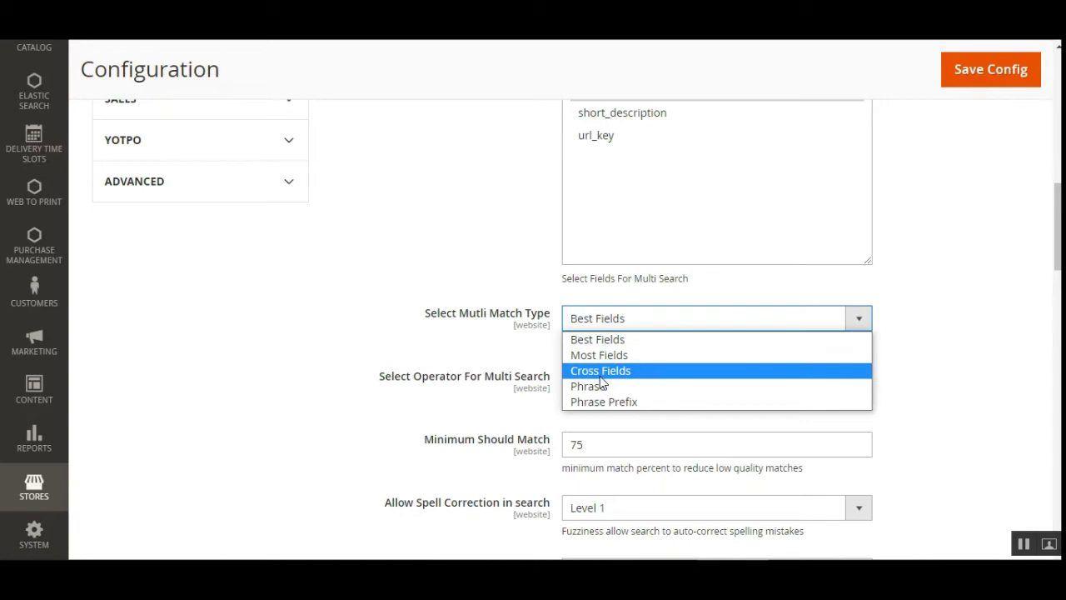
click(945, 354)
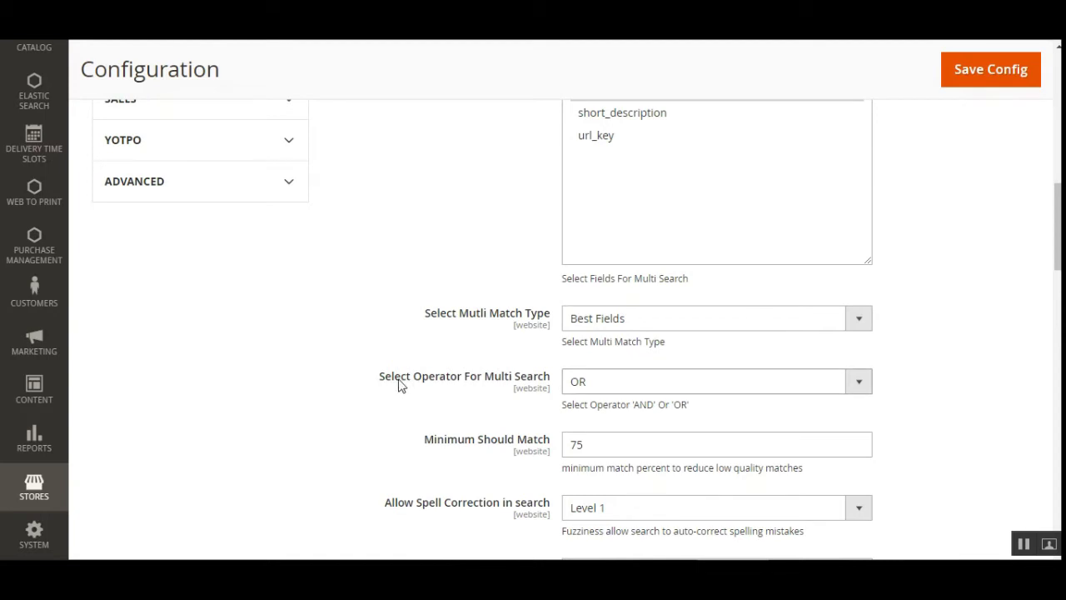
Review the operator options for multi search, keeping OR, and read the Minimum Should Match description.
drag(400, 385, 572, 403)
click(606, 389)
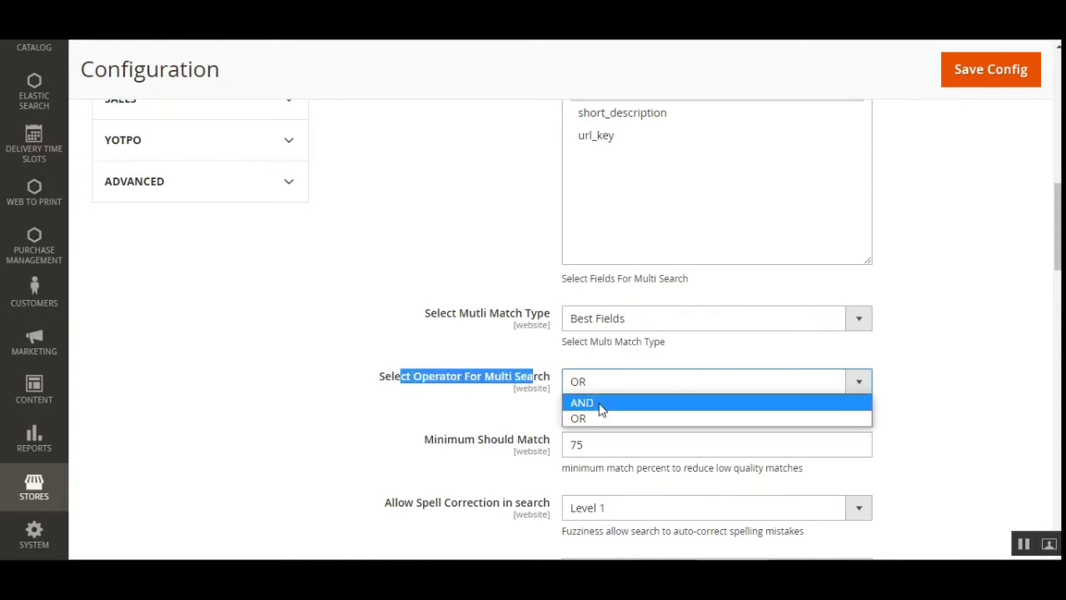
click(502, 425)
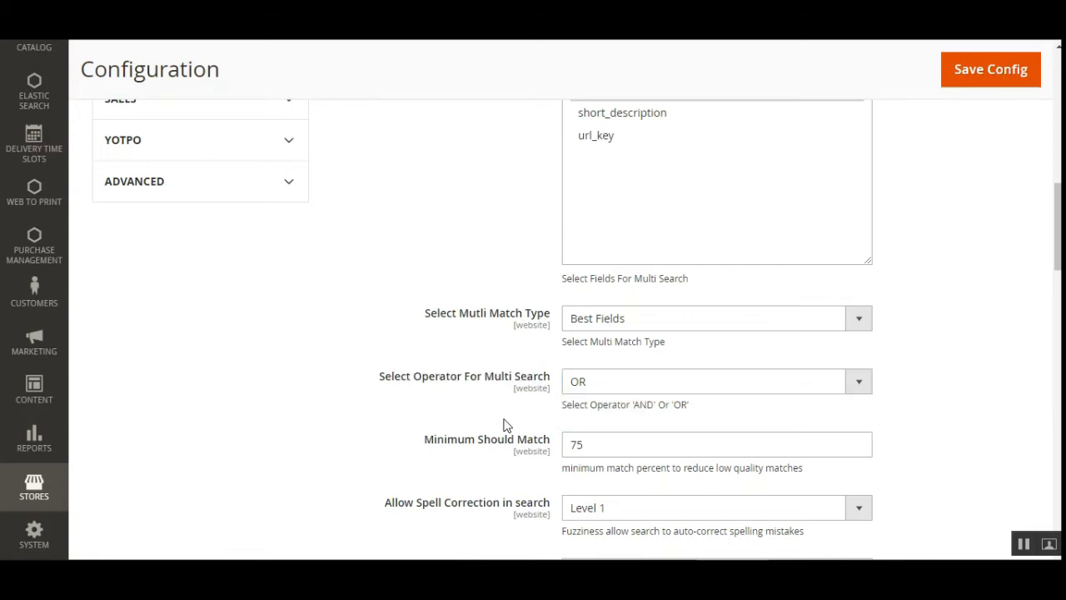
scroll(506, 425, down, 1)
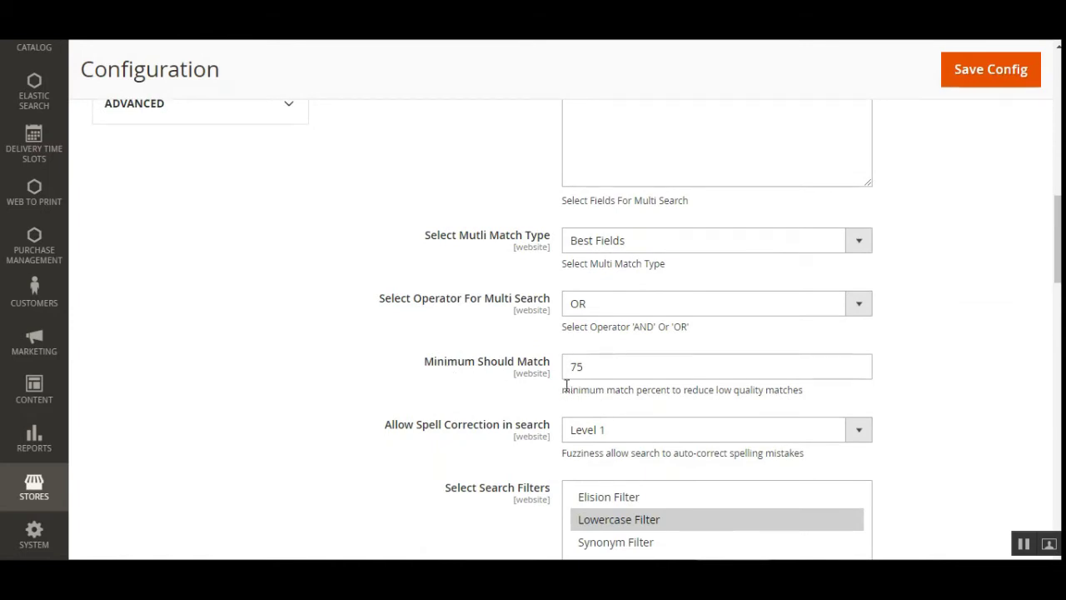
drag(568, 391, 659, 390)
click(665, 389)
Review the spell correction levels available for search, keeping Level 1 selected.
scroll(600, 350, down, 2)
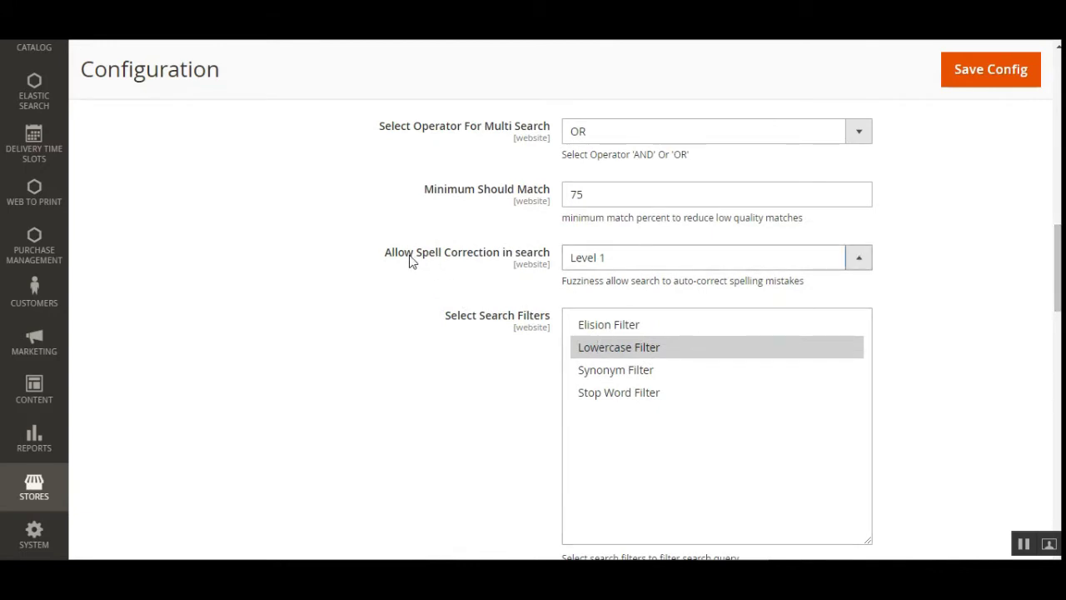
drag(411, 256, 538, 254)
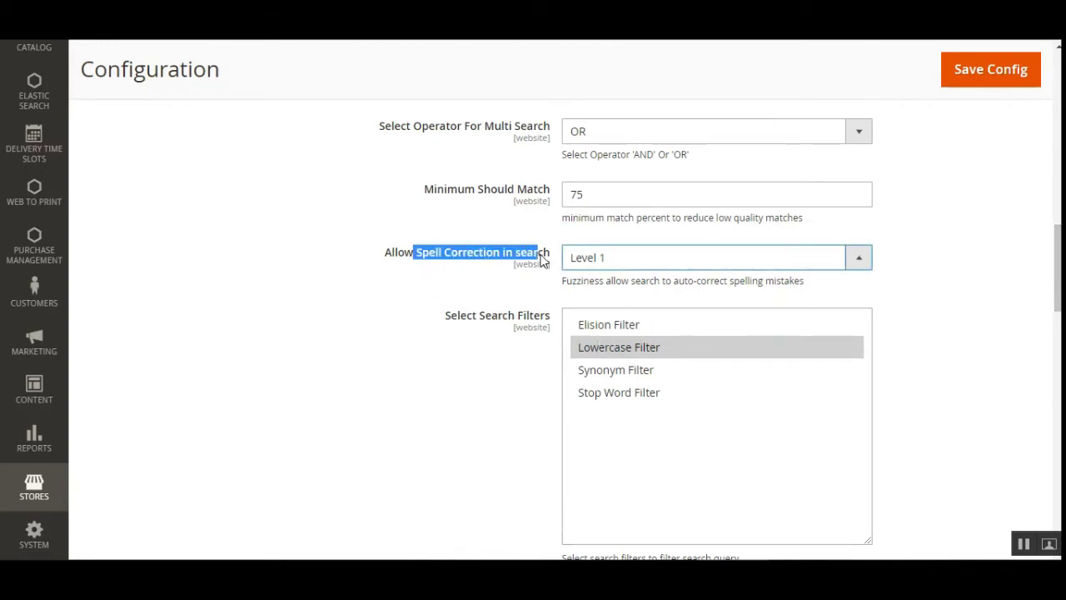
click(618, 262)
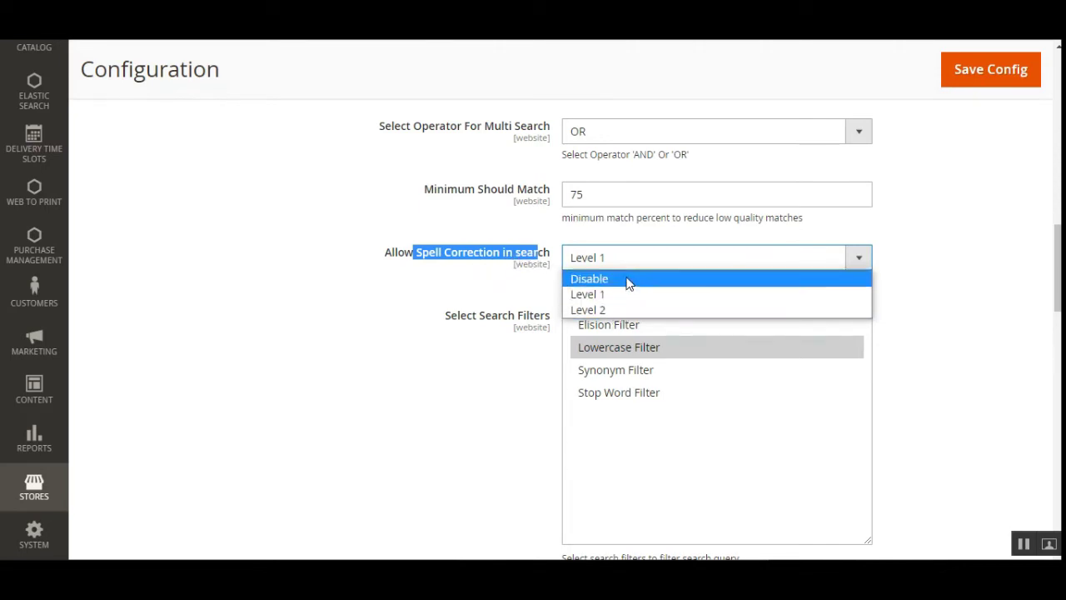
click(969, 260)
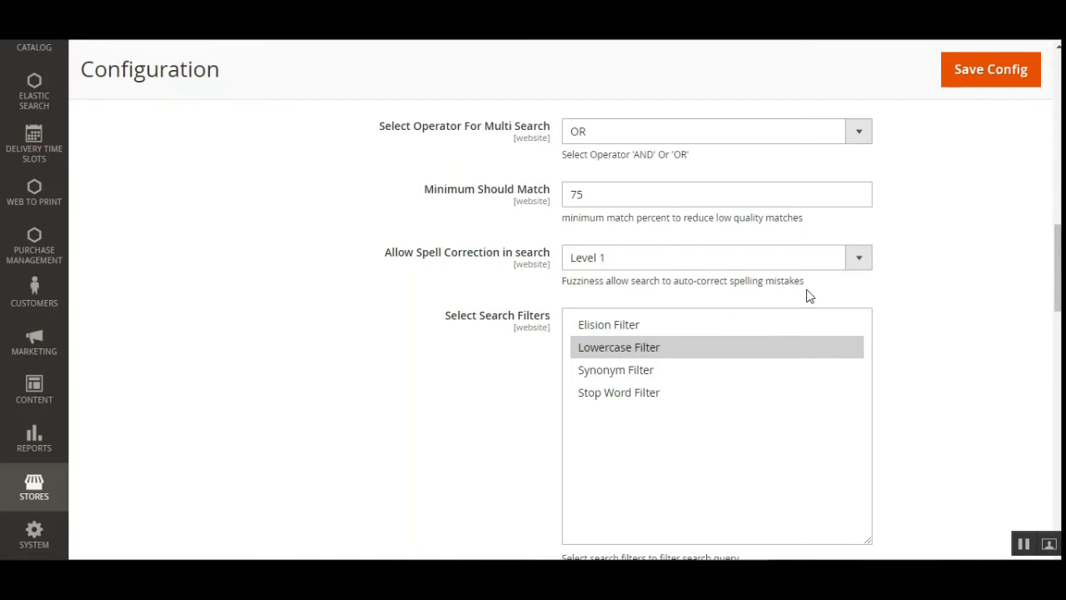
Examine the available search filters and read the description below the filter list.
scroll(1058, 266, down, 3)
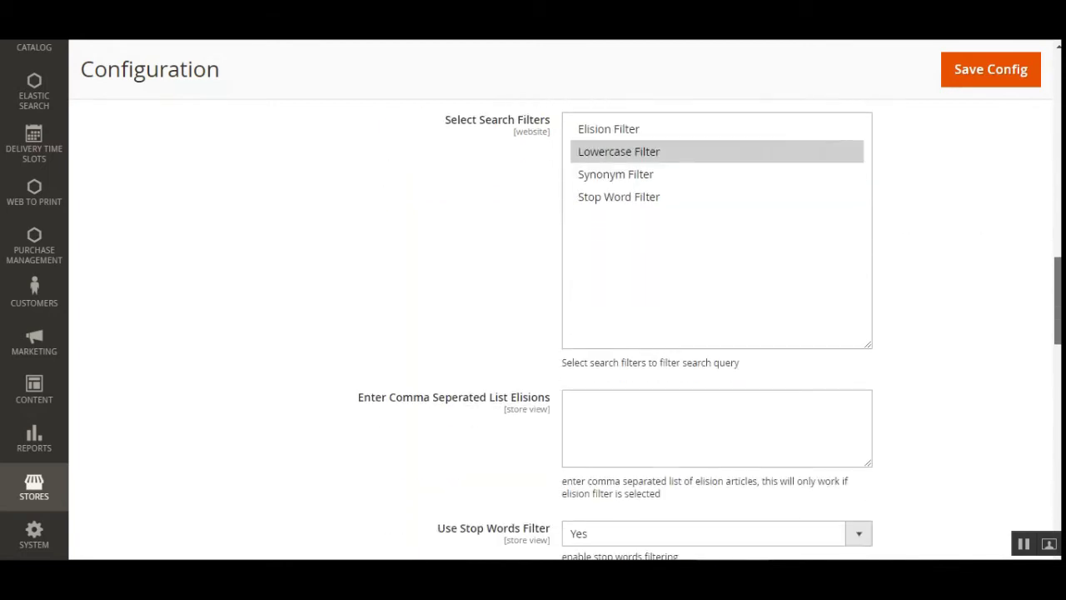
scroll(671, 291, up, 1)
drag(457, 153, 547, 156)
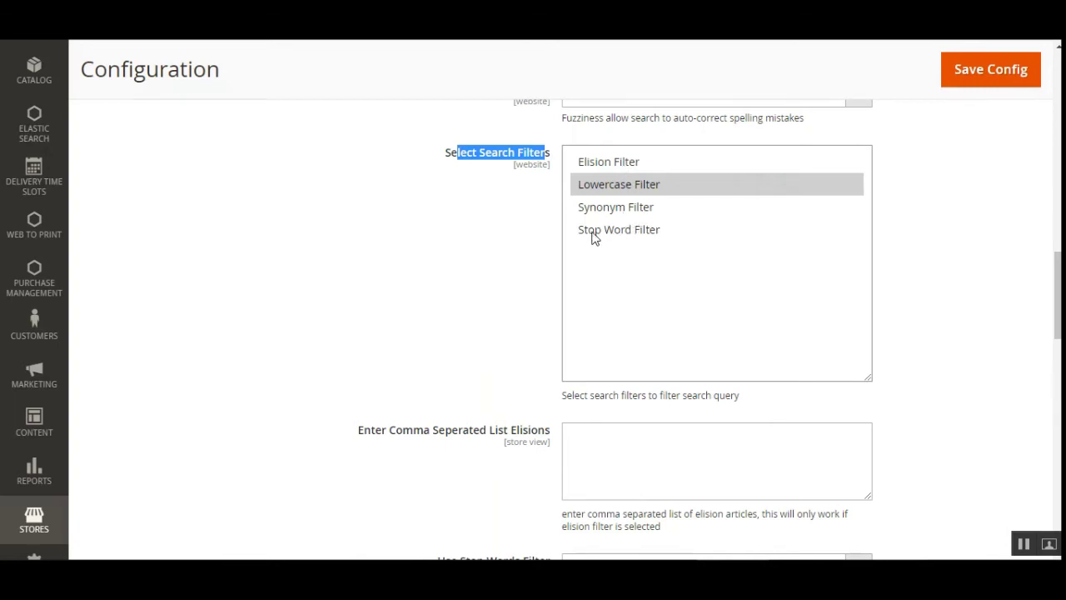
scroll(1058, 296, down, 1)
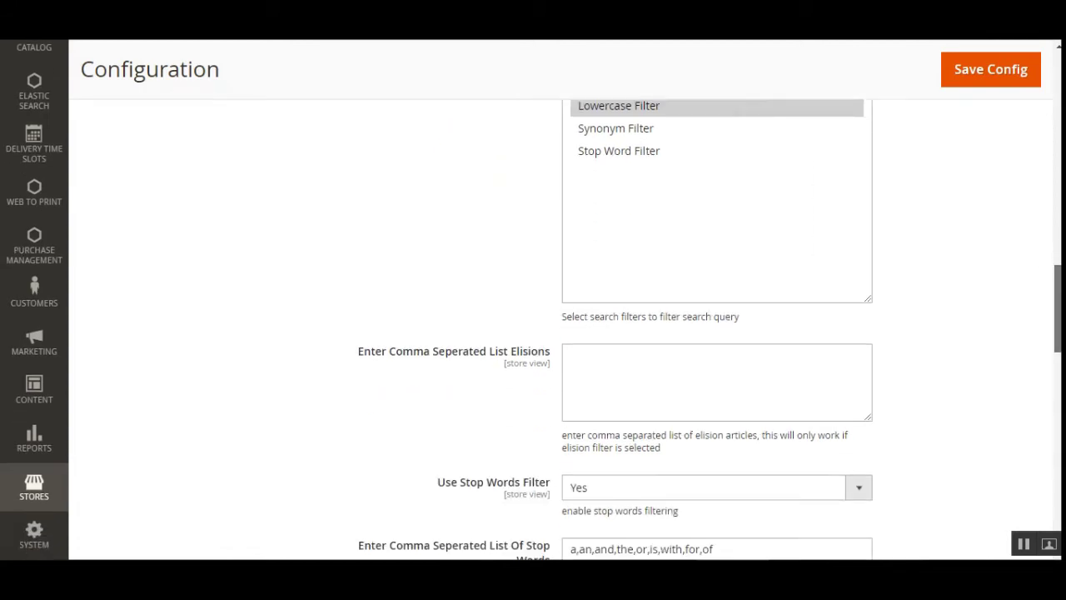
scroll(1058, 316, down, 1)
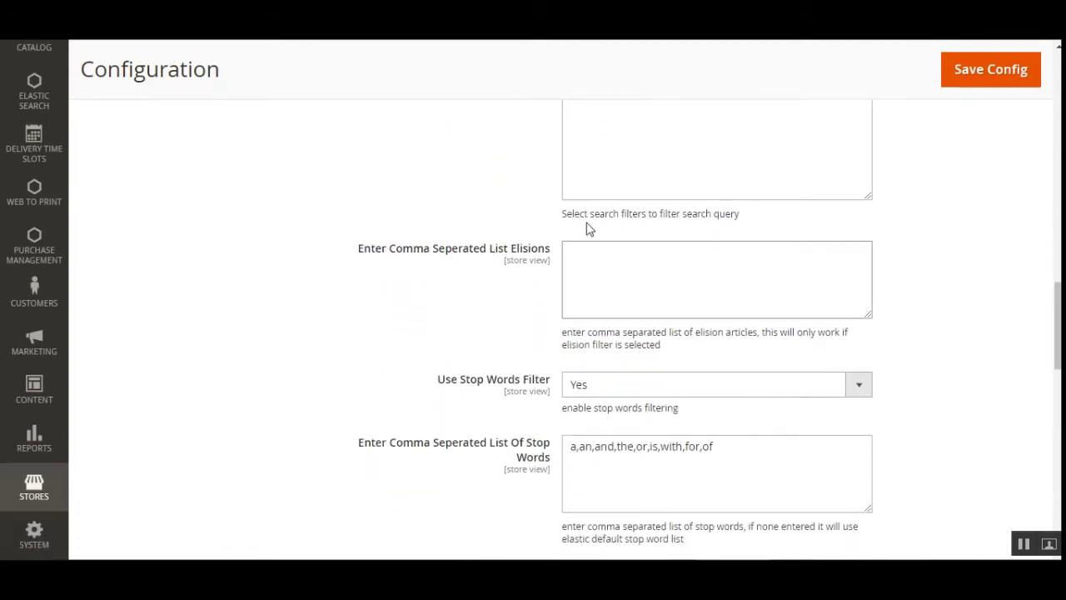
drag(586, 213, 657, 214)
scroll(707, 250, up, 2)
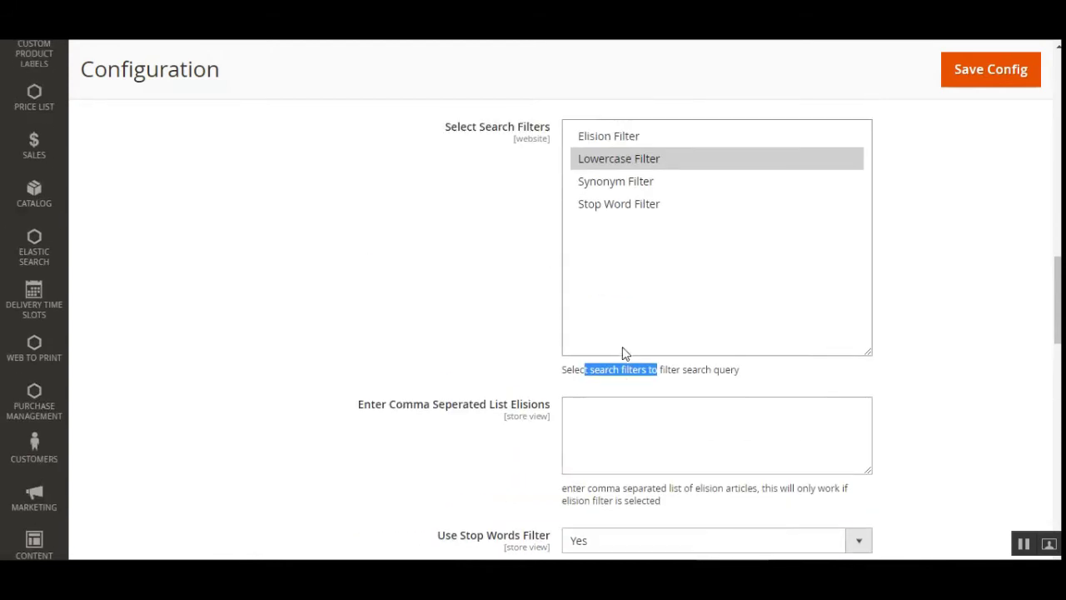
click(681, 372)
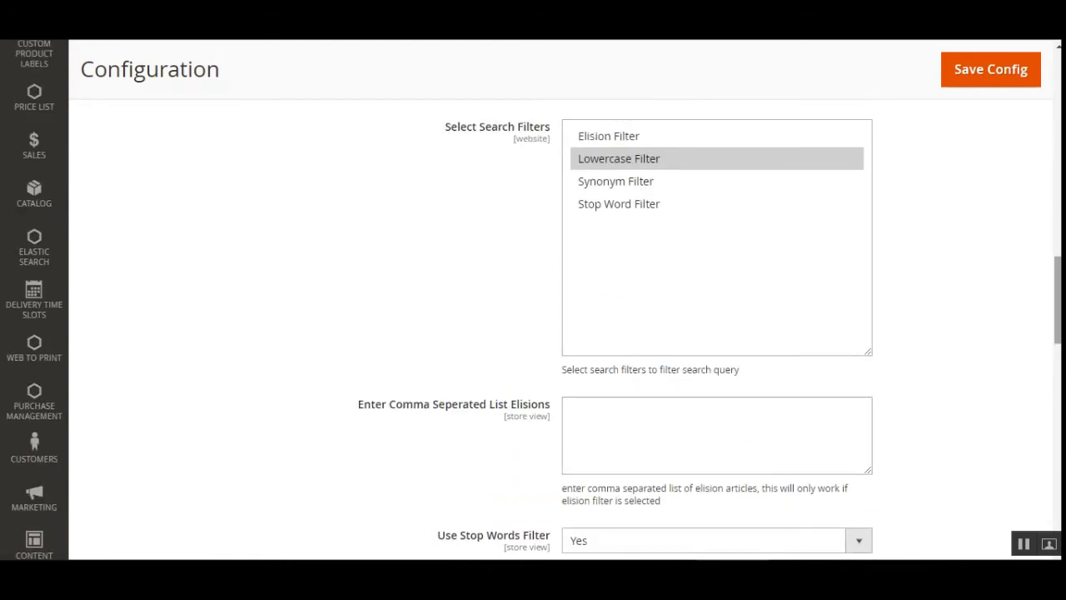
scroll(533, 333, down, 2)
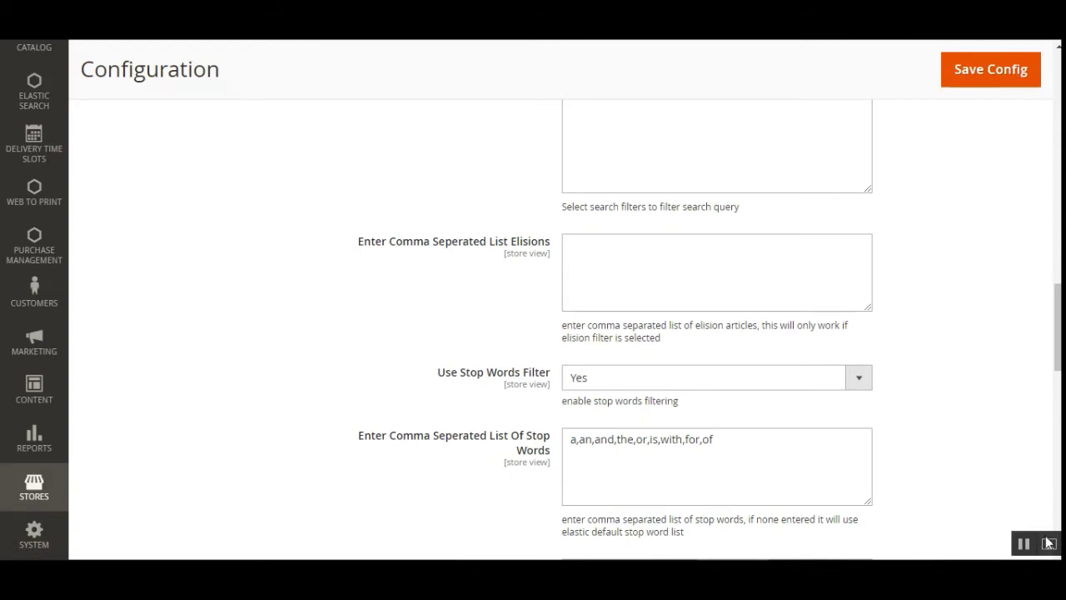
Recheck the frontend search type options, keeping Multi Match Query, and look over the fields for multi search.
scroll(416, 250, up, 8)
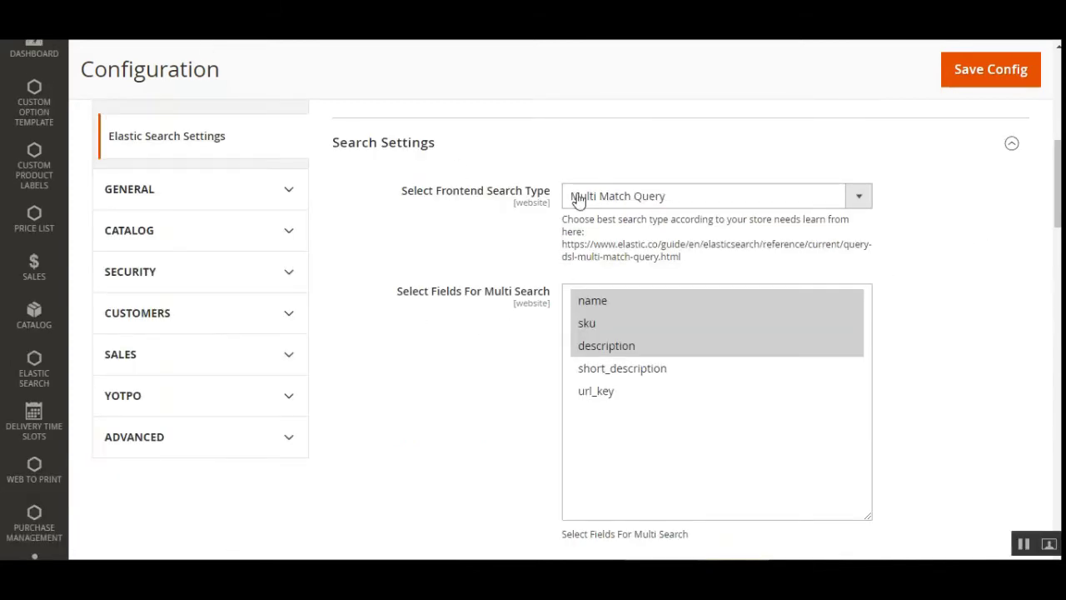
click(696, 201)
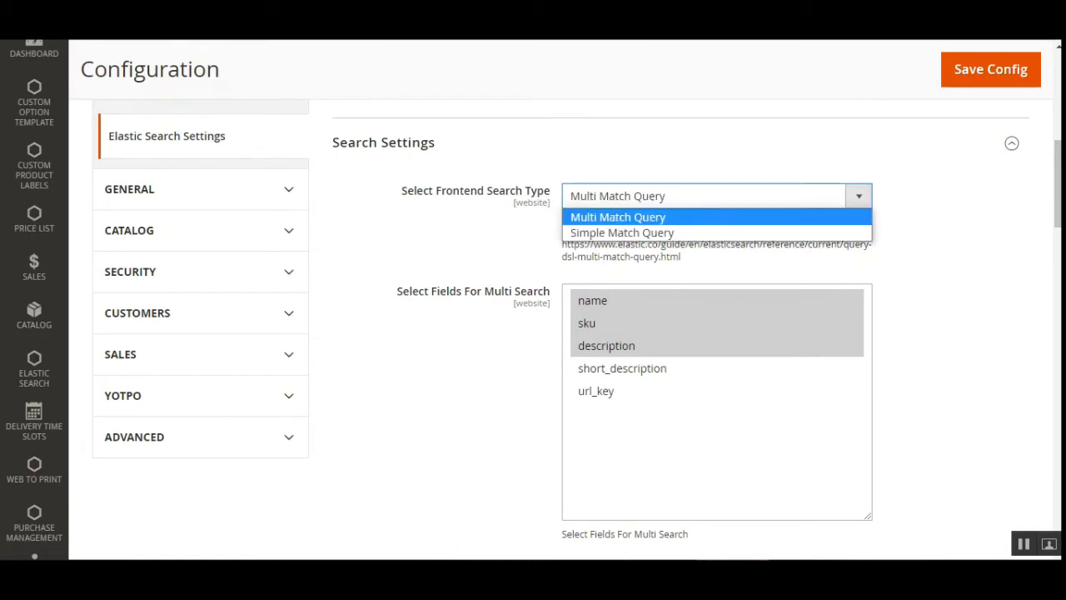
click(1009, 214)
scroll(550, 333, down, 2)
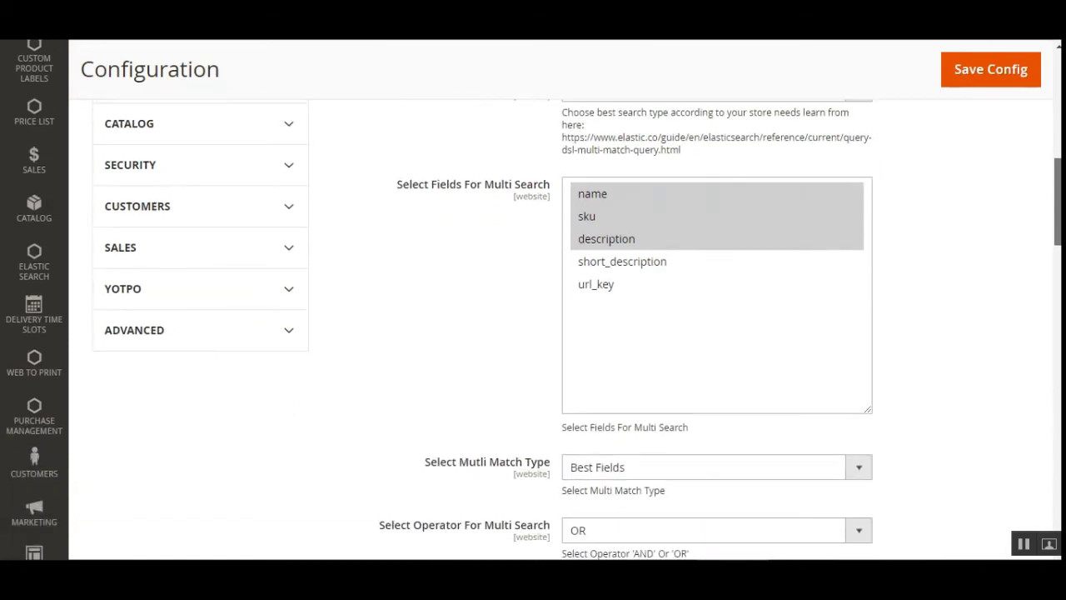
scroll(550, 333, up, 2)
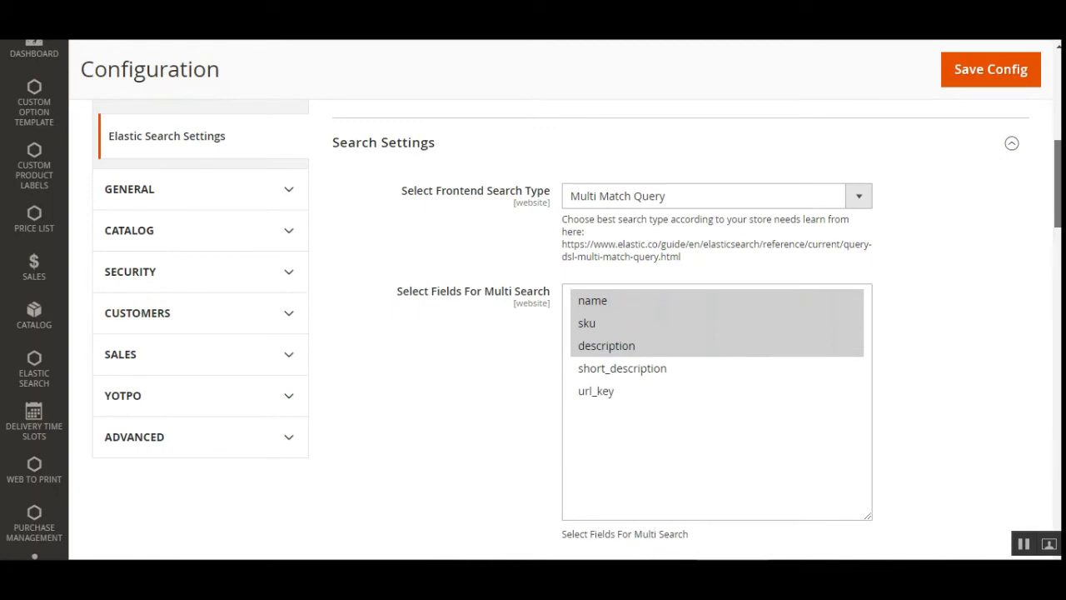
scroll(549, 333, down, 2)
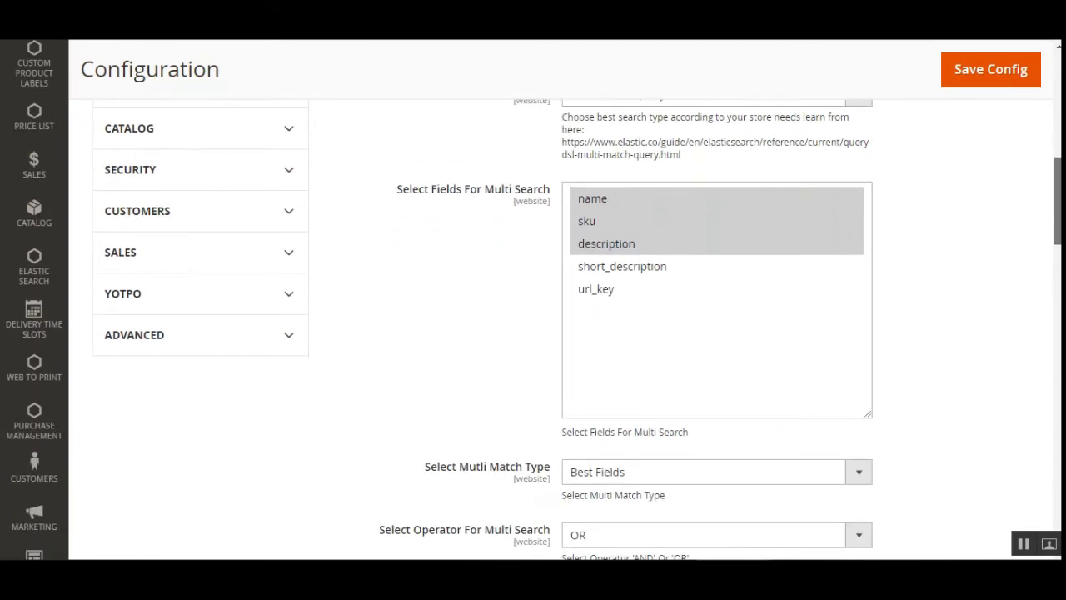
Recheck the multi match type and the multi search operator options, keeping Best Fields and OR.
scroll(1033, 222, down, 6)
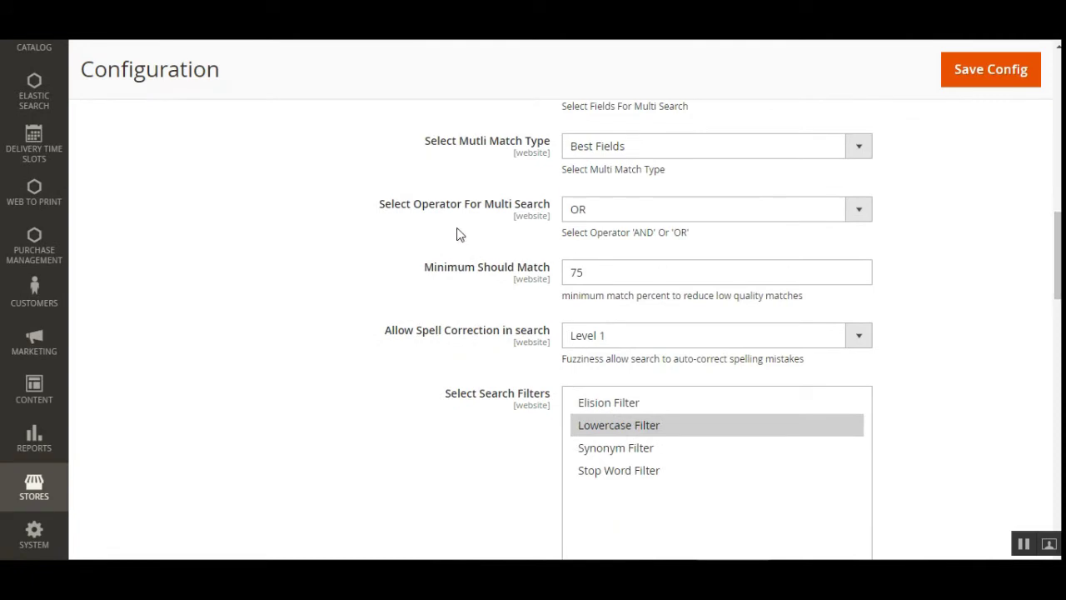
click(628, 147)
click(304, 290)
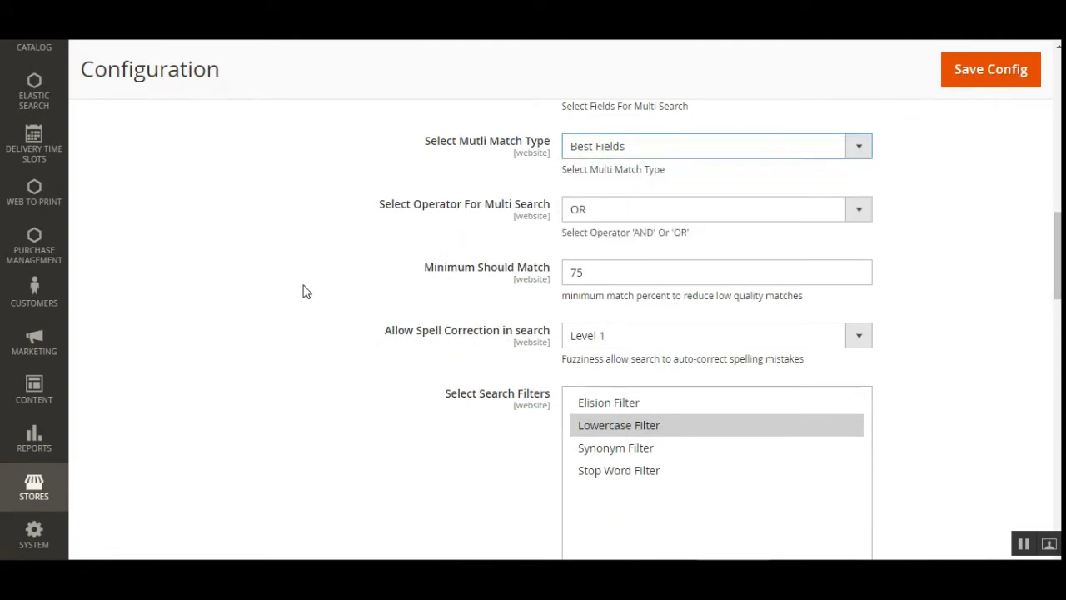
click(630, 210)
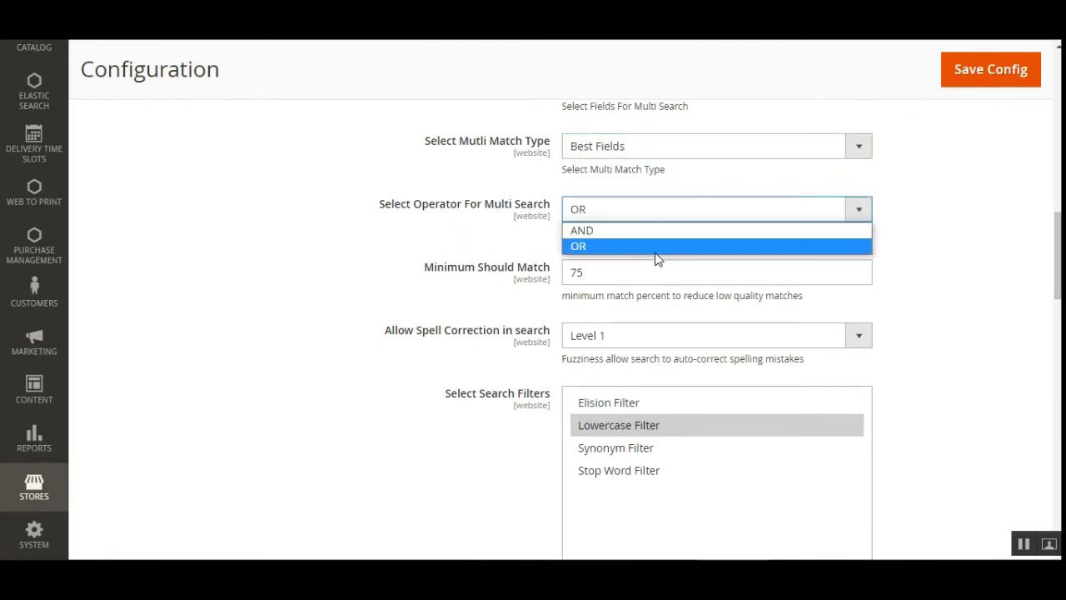
scroll(448, 350, down, 1)
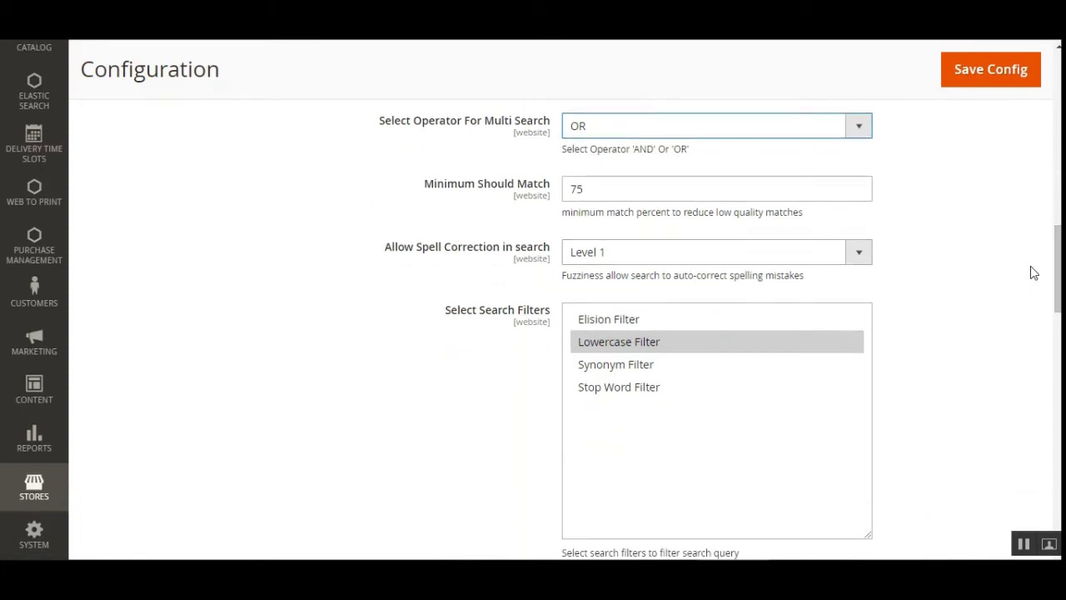
Look through the spell correction levels again, leaving Level 1 in place.
drag(1058, 268, 1057, 273)
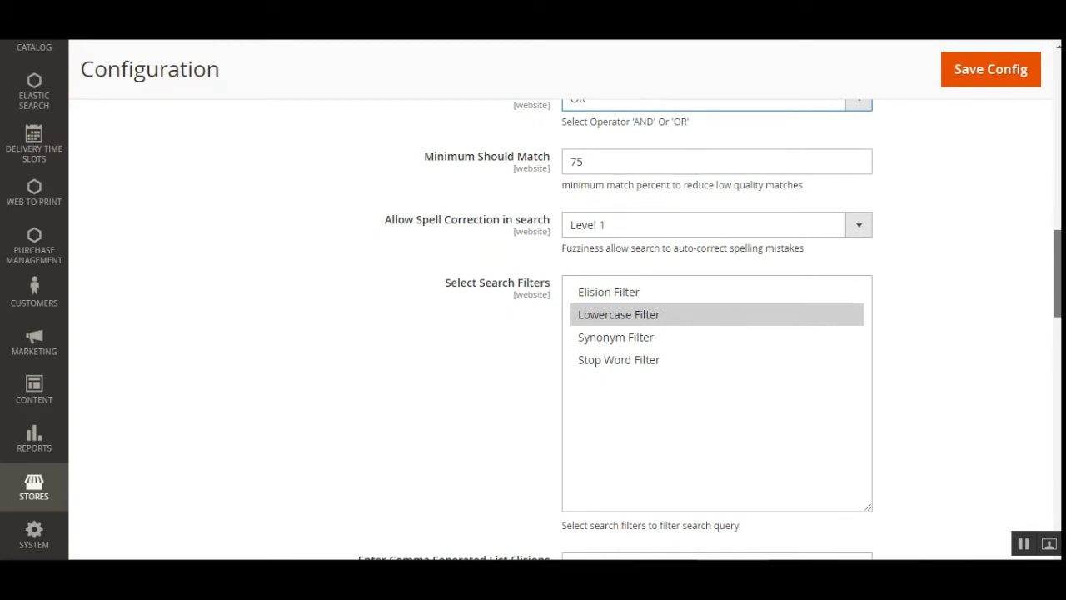
click(687, 229)
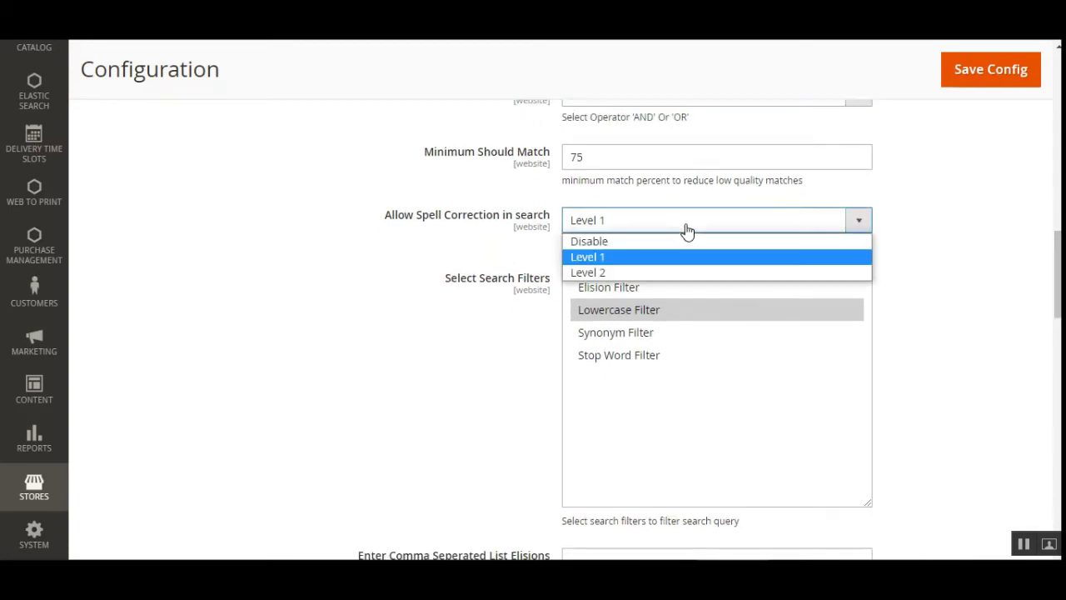
click(1056, 275)
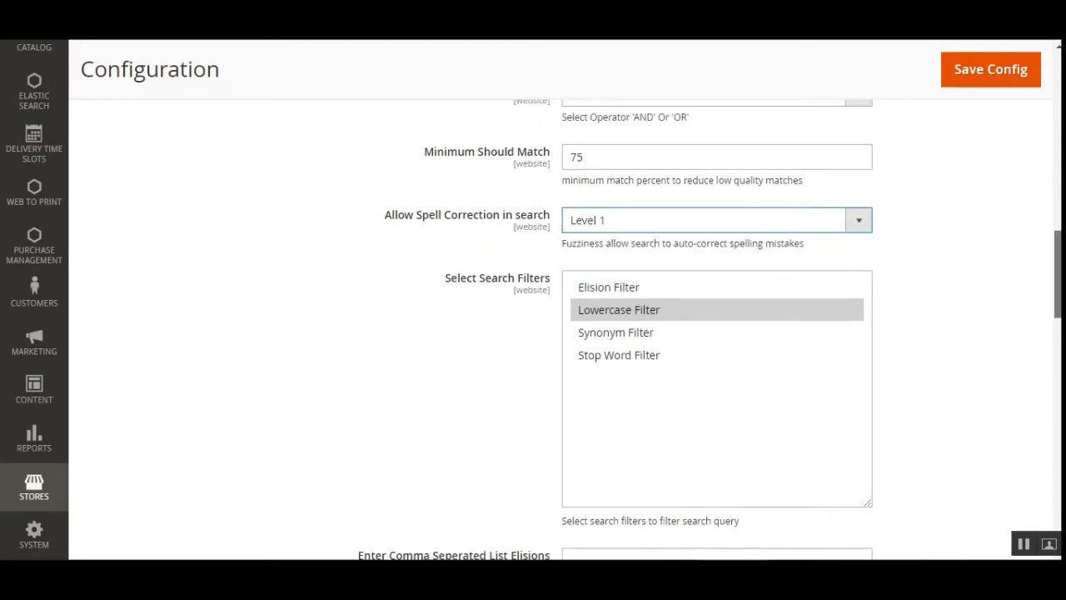
Add Synonym Filter to the search filter selection alongside Lowercase Filter, and read the elisions list field and its description.
drag(1057, 275, 1057, 292)
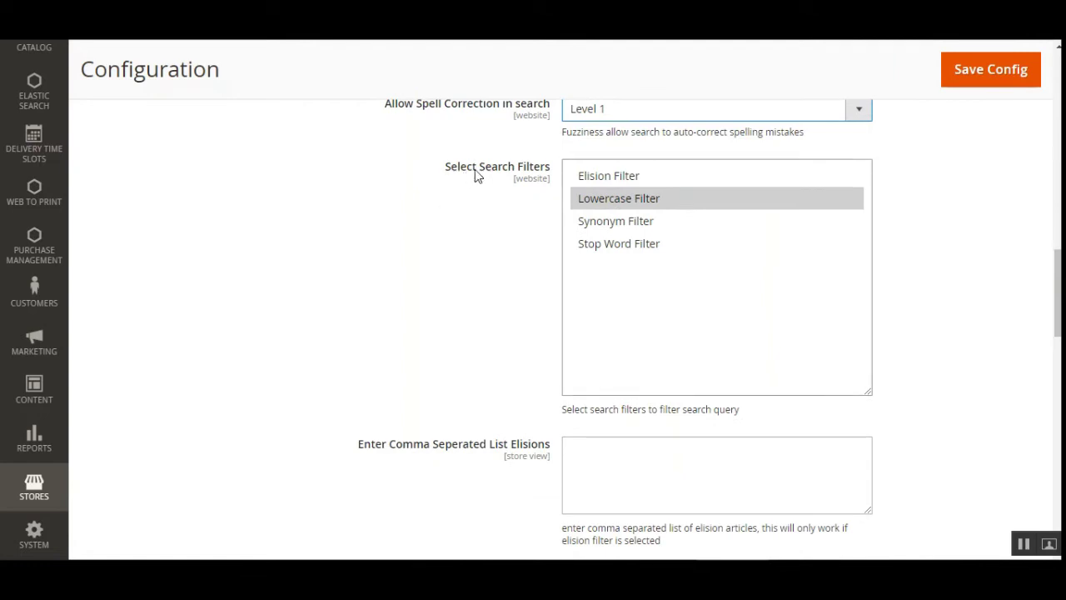
ctrl+click(623, 221)
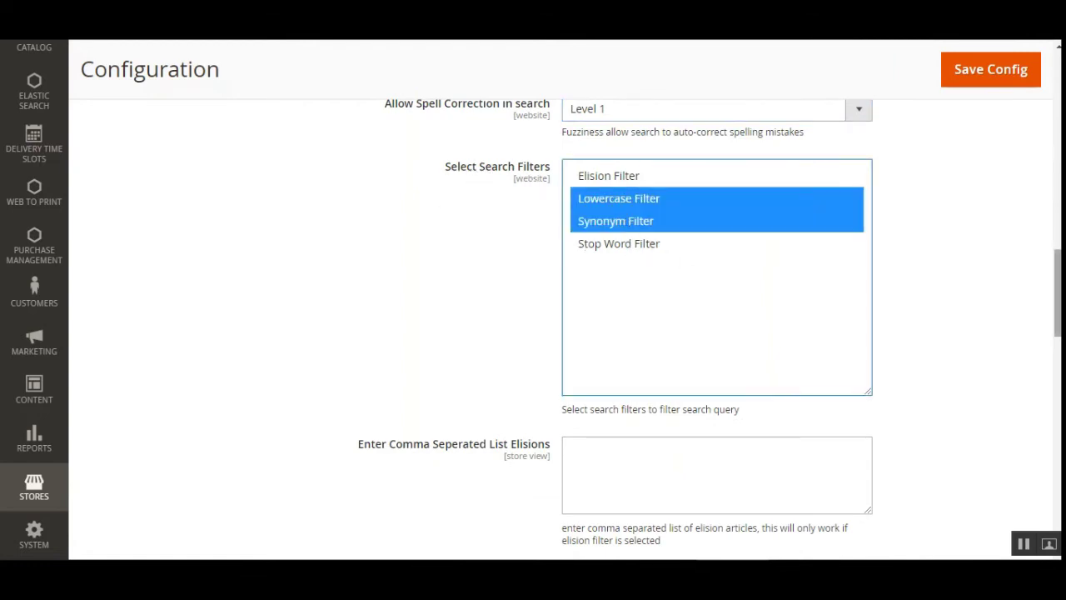
scroll(764, 273, down, 3)
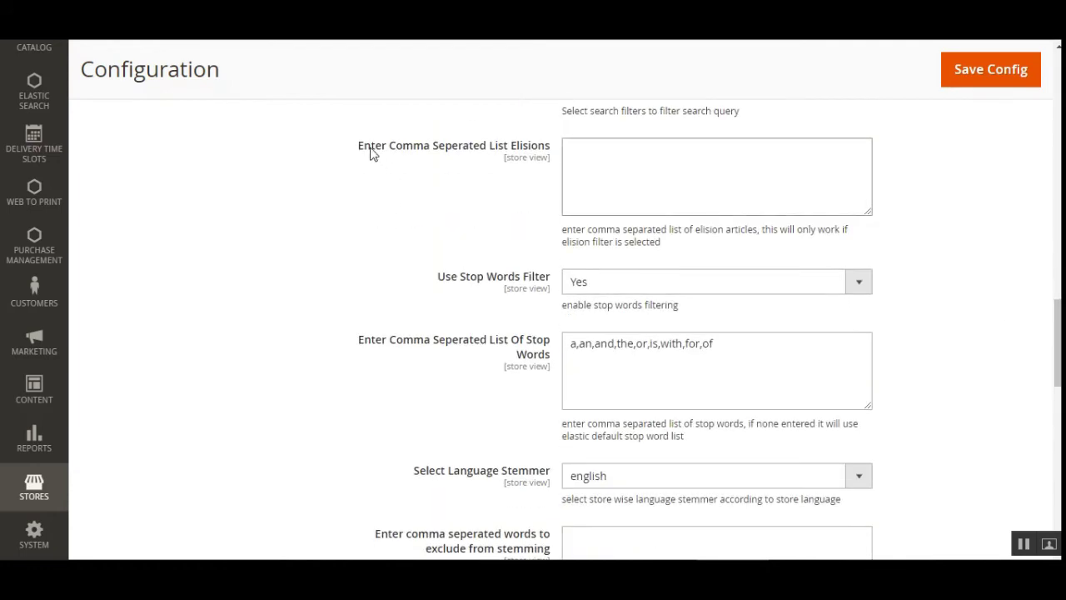
drag(374, 155, 516, 146)
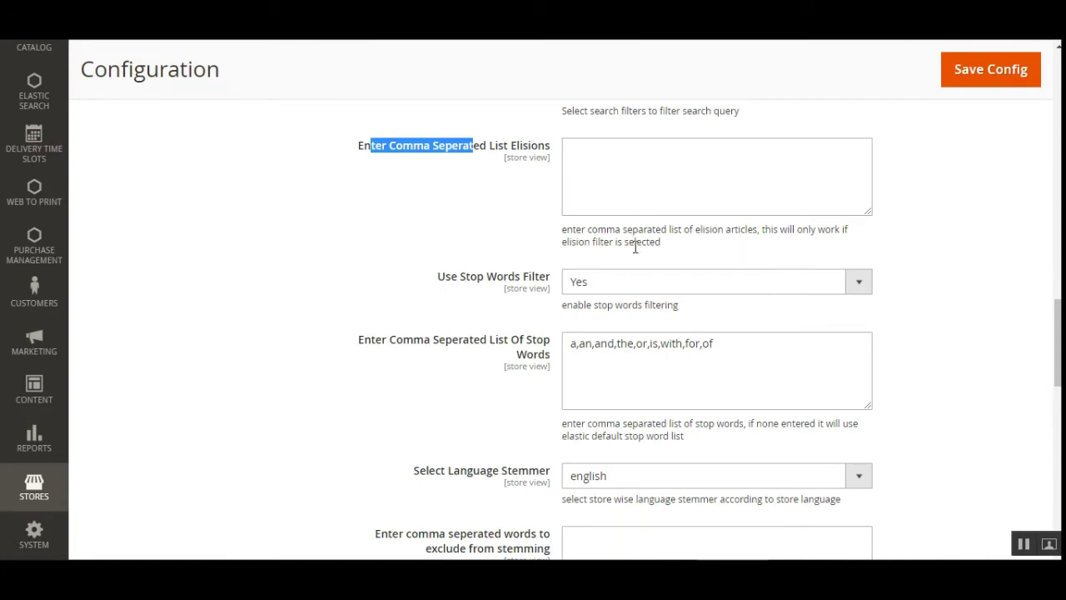
Select only Elision Filter as the search filter and make the comma-separated elisions list ready for input.
drag(1058, 341, 1057, 300)
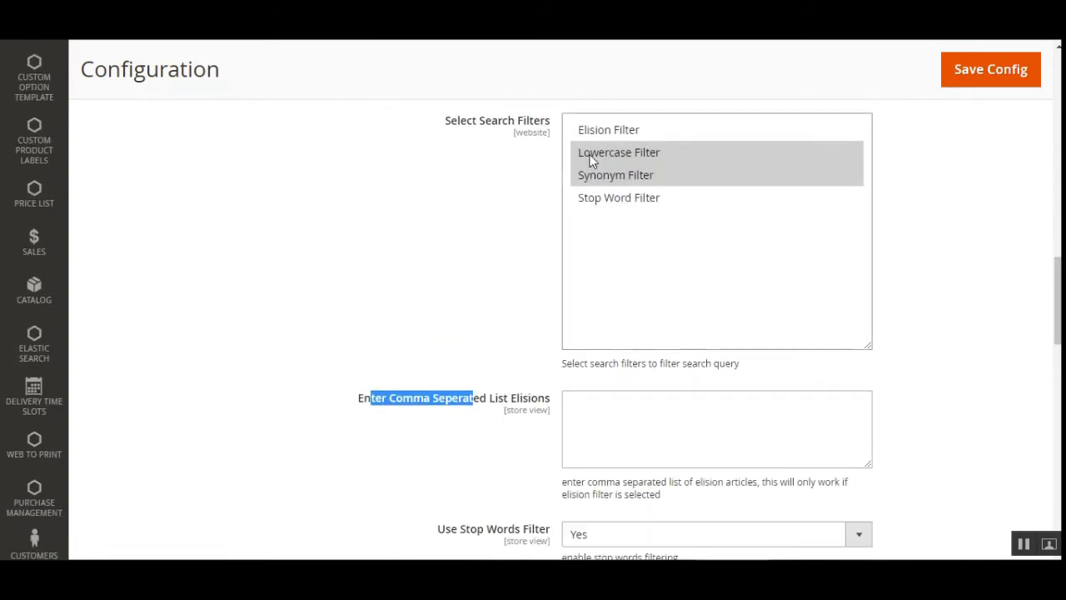
click(623, 131)
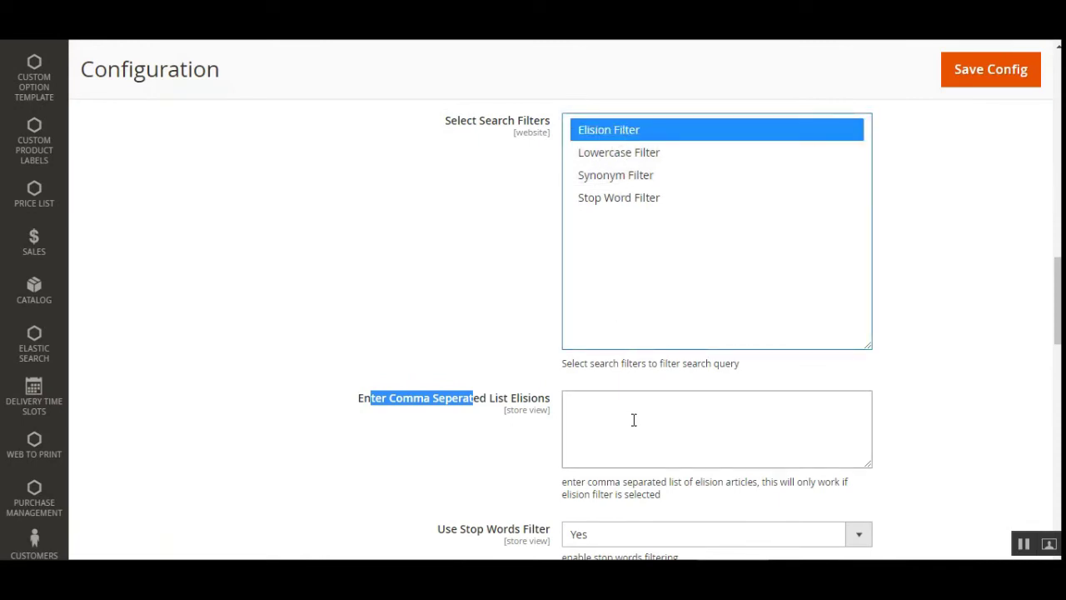
click(490, 406)
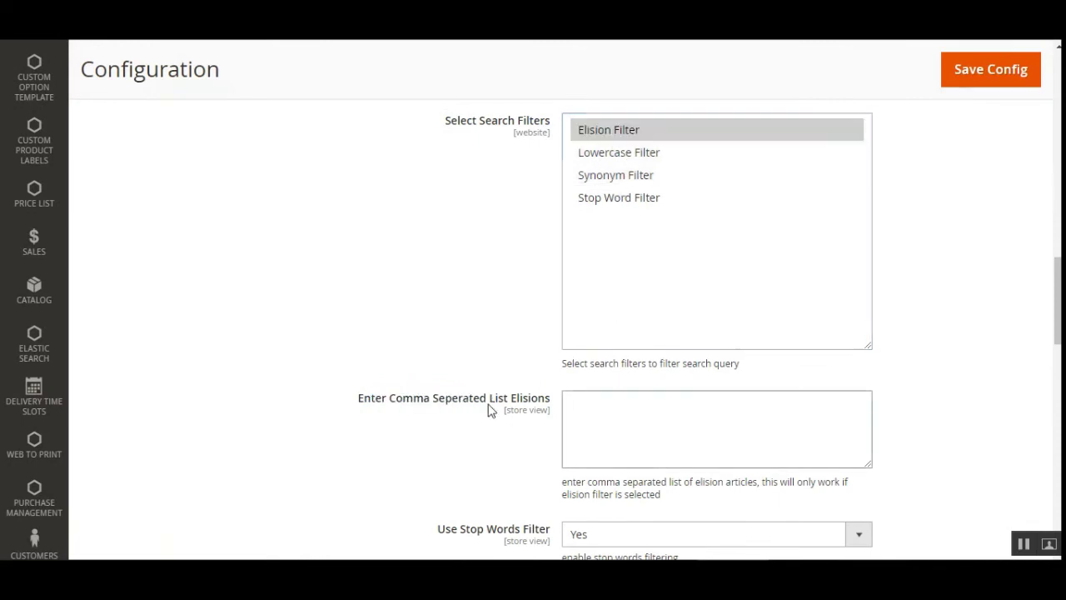
click(844, 462)
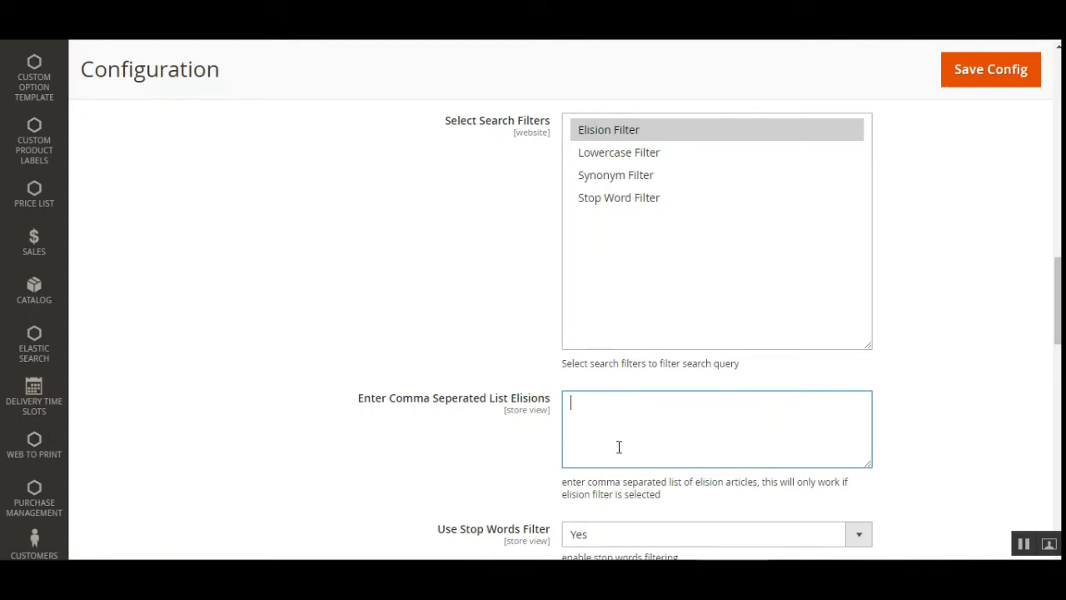
Set the search filters to Lowercase Filter and Synonym Filter, and view the stop words settings.
click(636, 156)
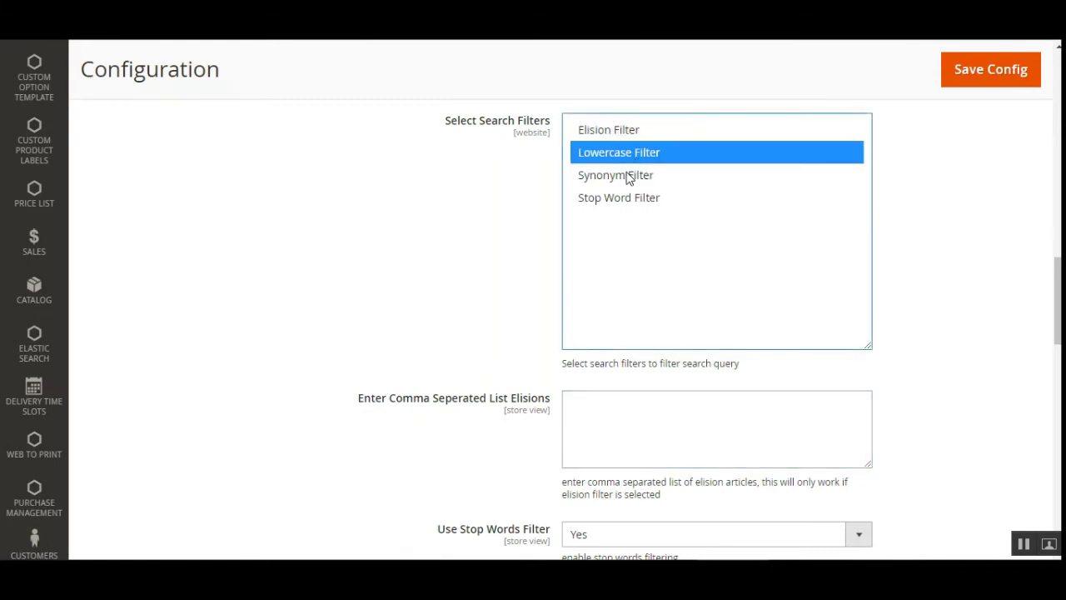
ctrl+click(626, 176)
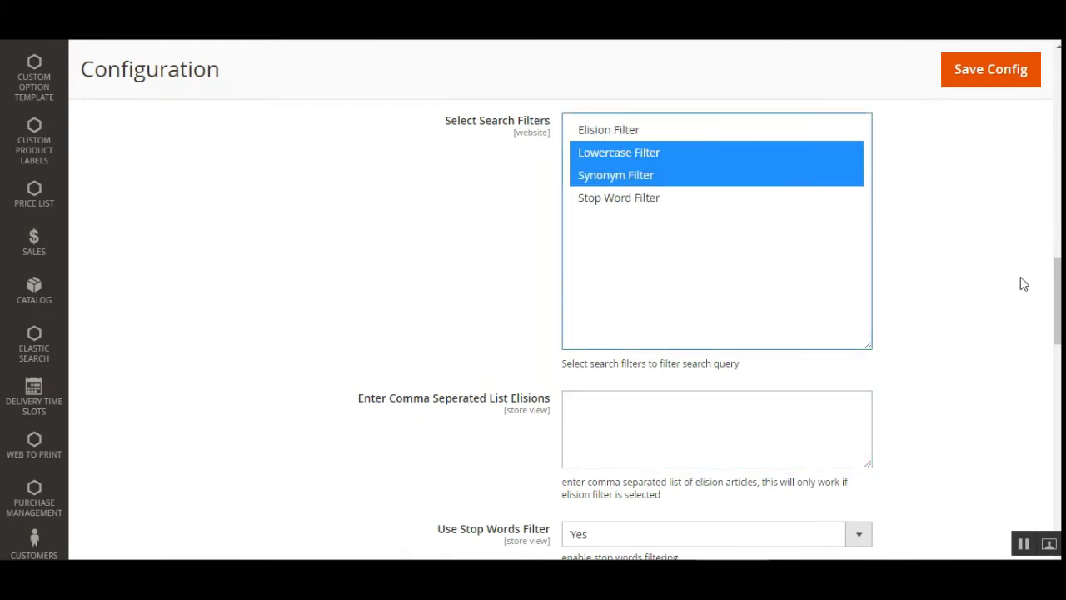
scroll(1057, 300, down, 4)
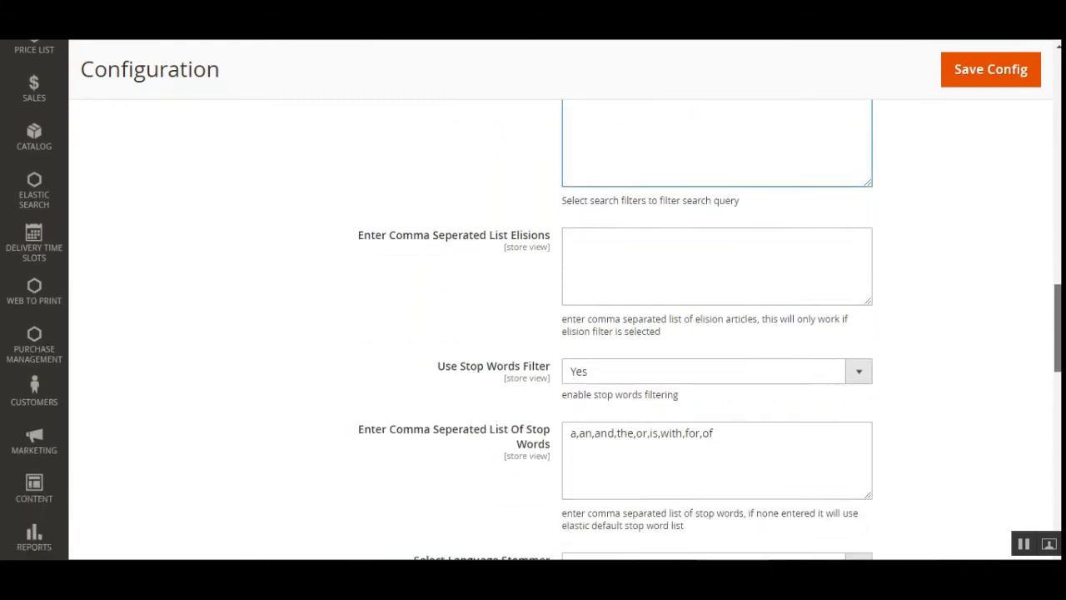
scroll(1025, 362, down, 1)
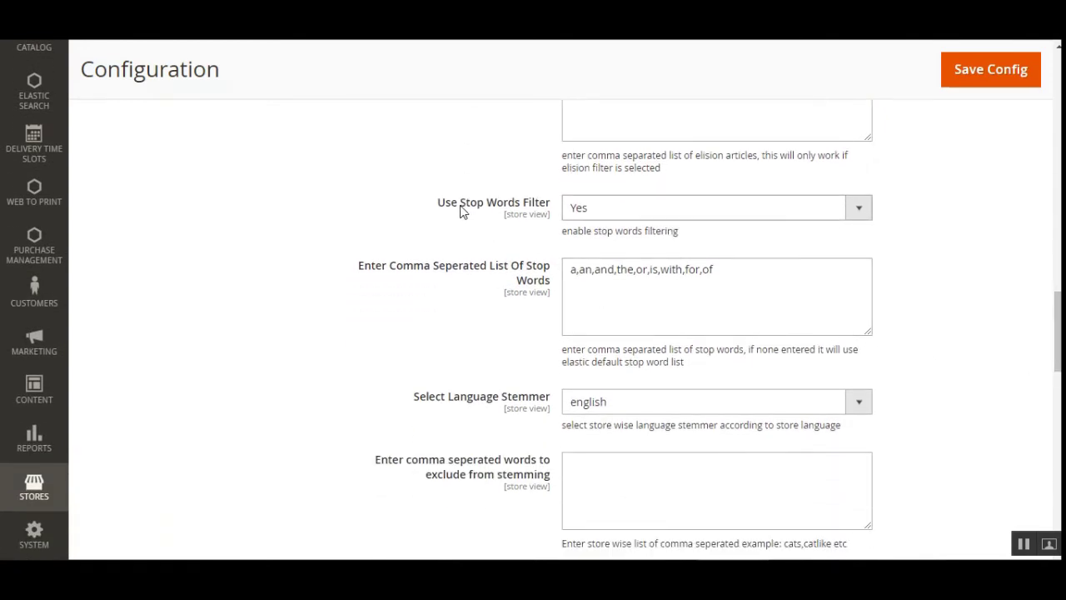
Review the stop words filter's Yes/No choices and examine the comma-separated stop words list, leaving the filter on Yes.
click(607, 215)
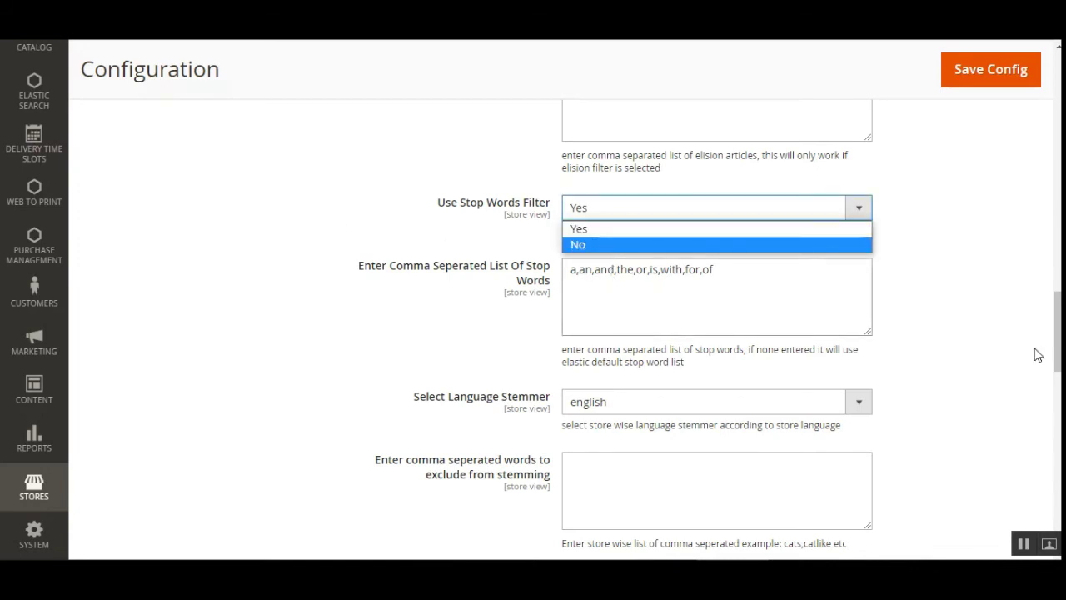
click(1009, 337)
click(1009, 337)
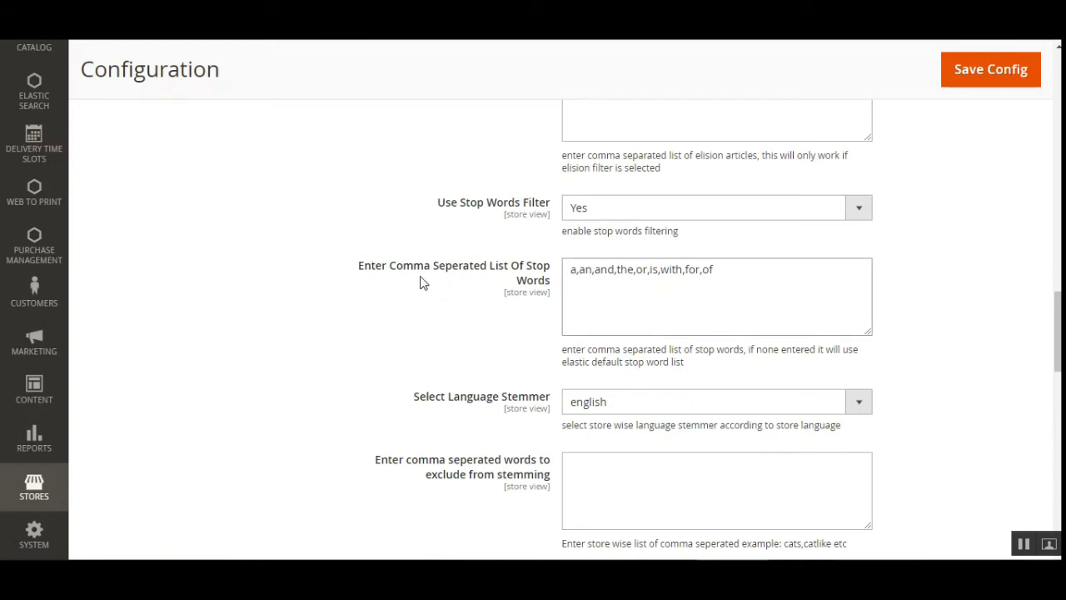
drag(369, 272, 505, 268)
click(508, 334)
triple_click(716, 265)
click(718, 295)
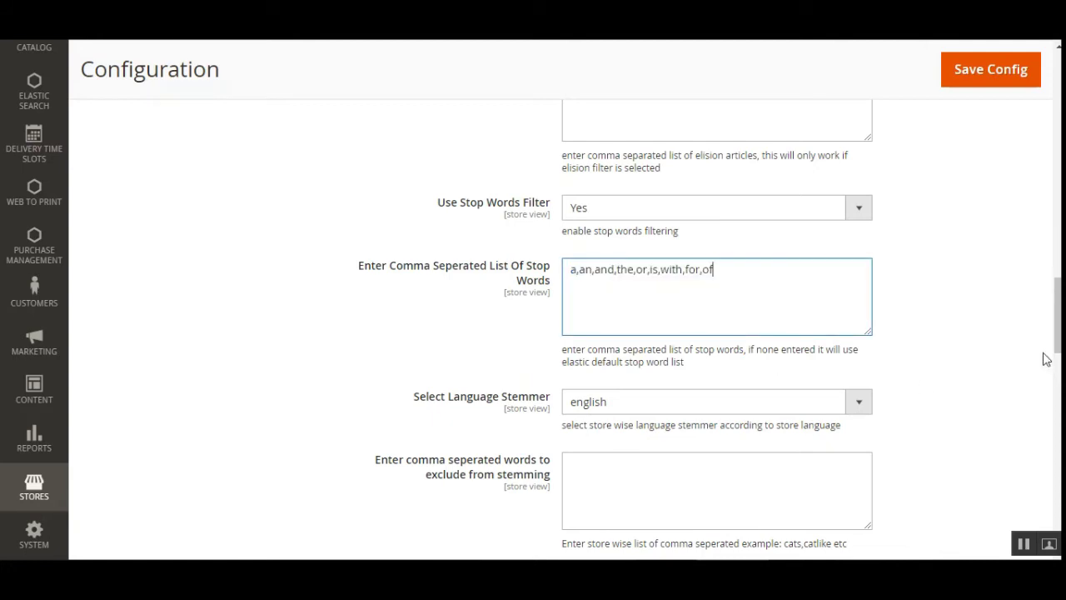
scroll(638, 250, down, 1)
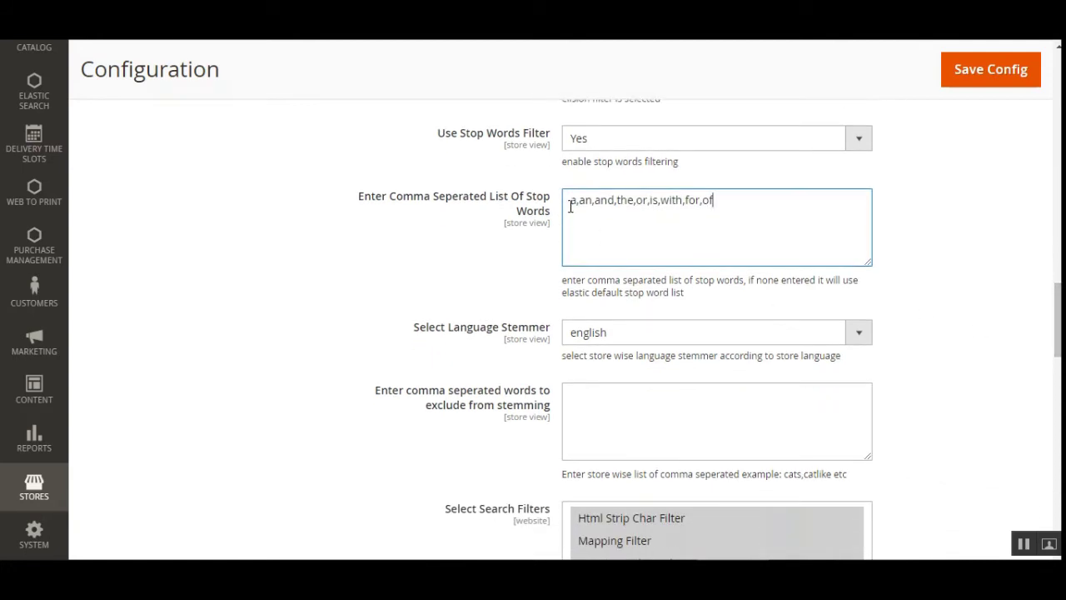
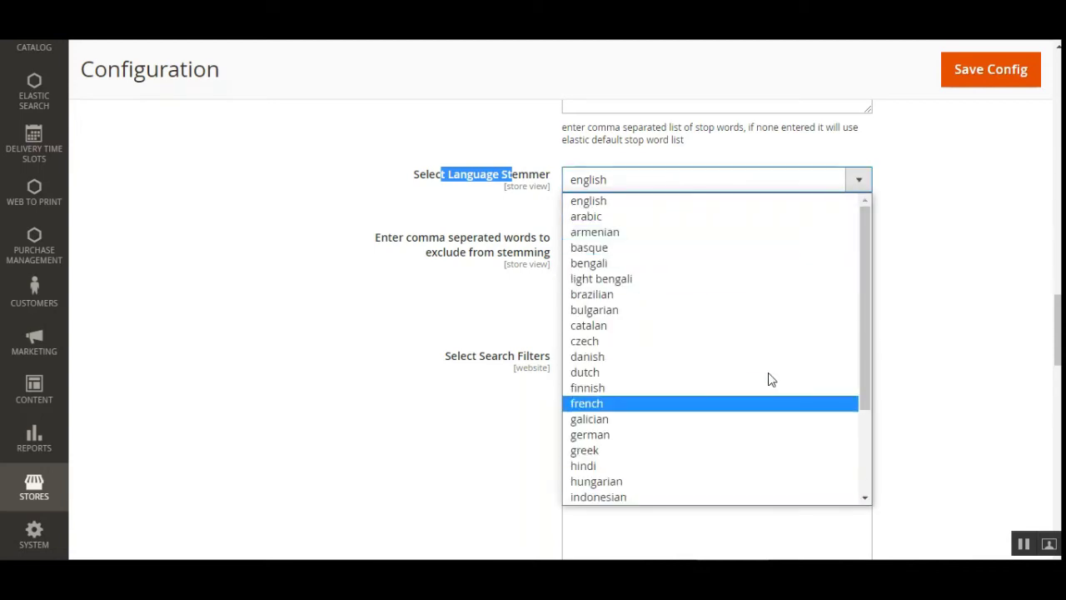
Close the language stemmer choices on english and read the field for words excluded from stemming with its example.
click(966, 216)
drag(399, 241, 537, 242)
drag(441, 262, 525, 271)
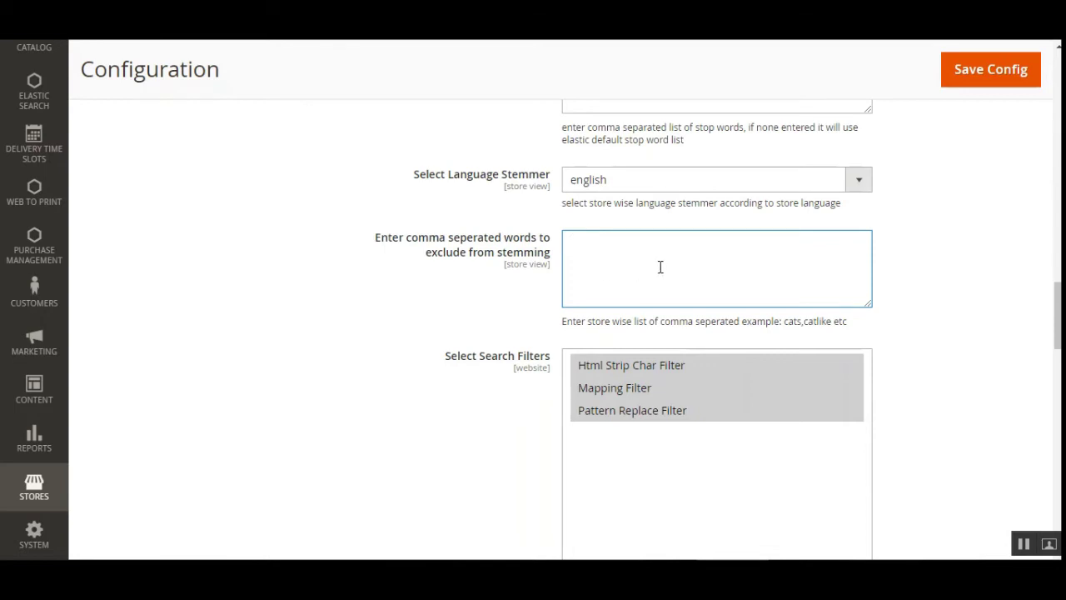
drag(746, 325, 781, 323)
click(812, 334)
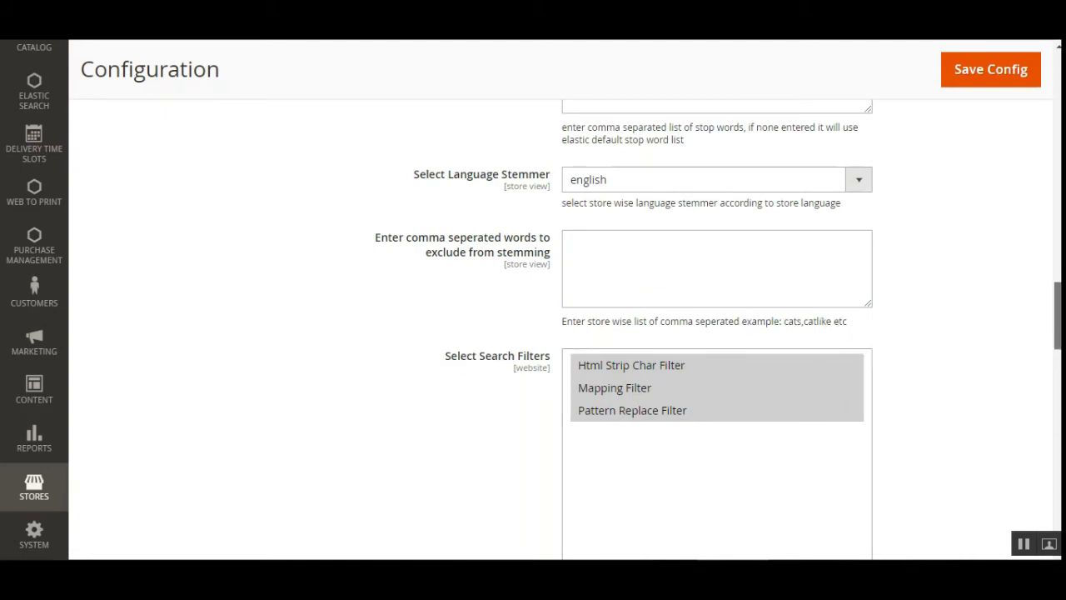
Examine the character search filters, the comma-separated filter mappings list and the example in its description.
scroll(464, 214, down, 2)
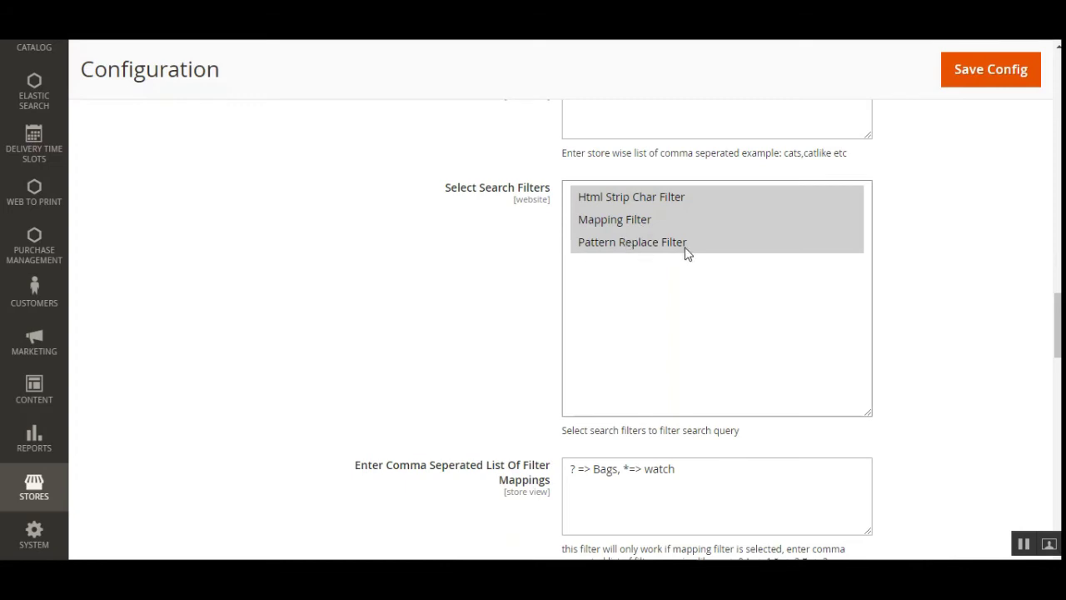
drag(1057, 341, 1058, 376)
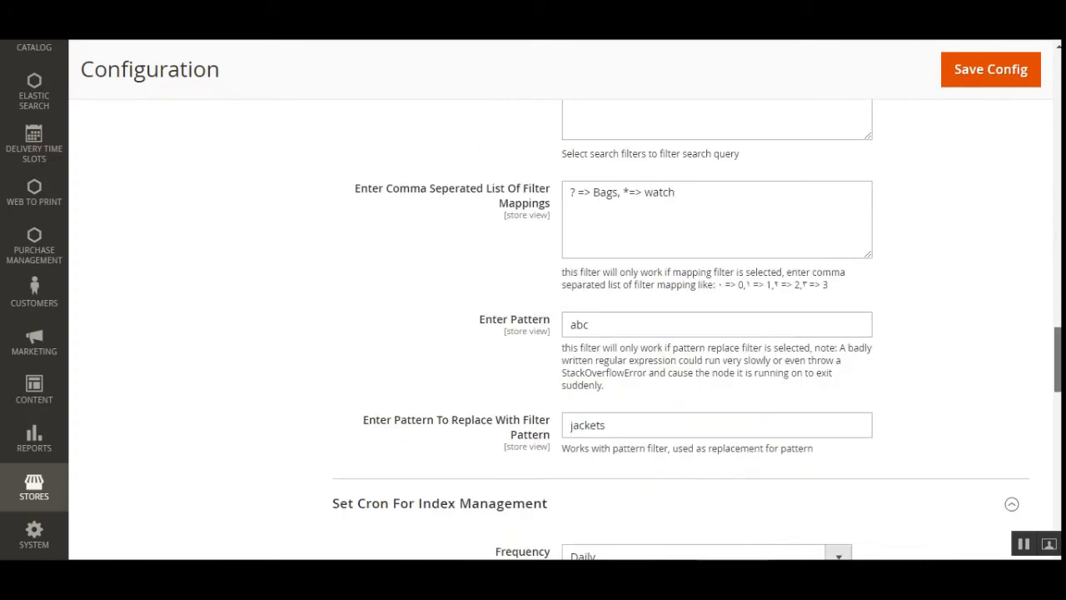
drag(367, 193, 527, 199)
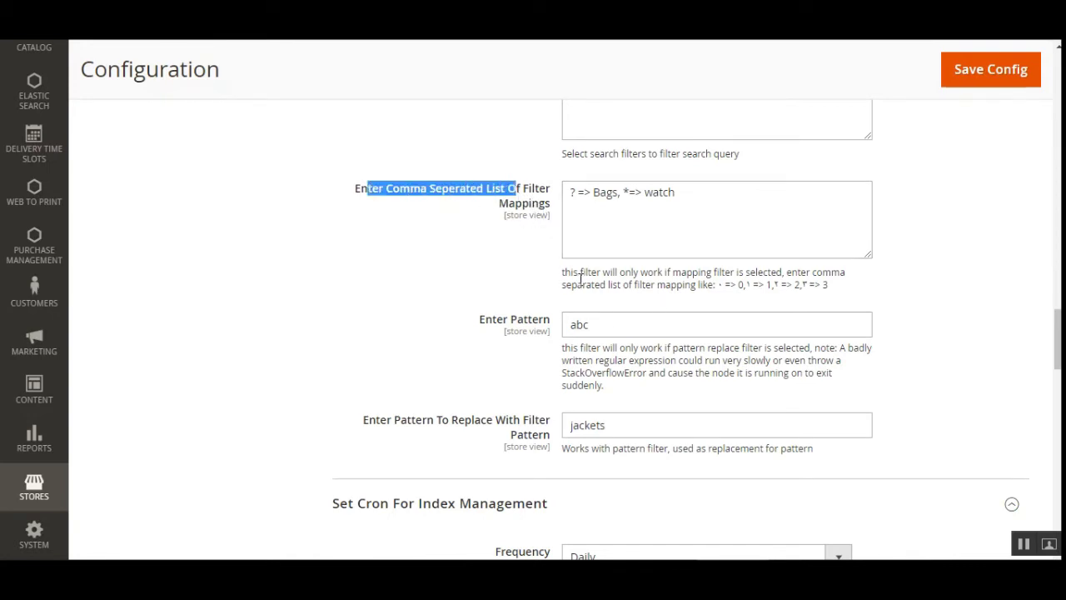
click(726, 201)
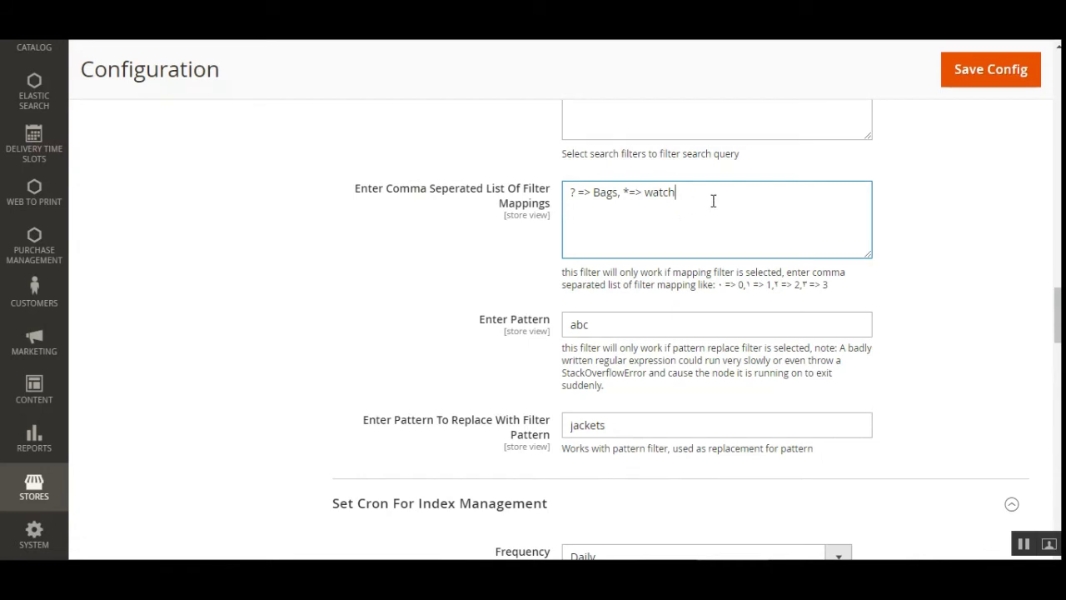
drag(721, 284, 833, 295)
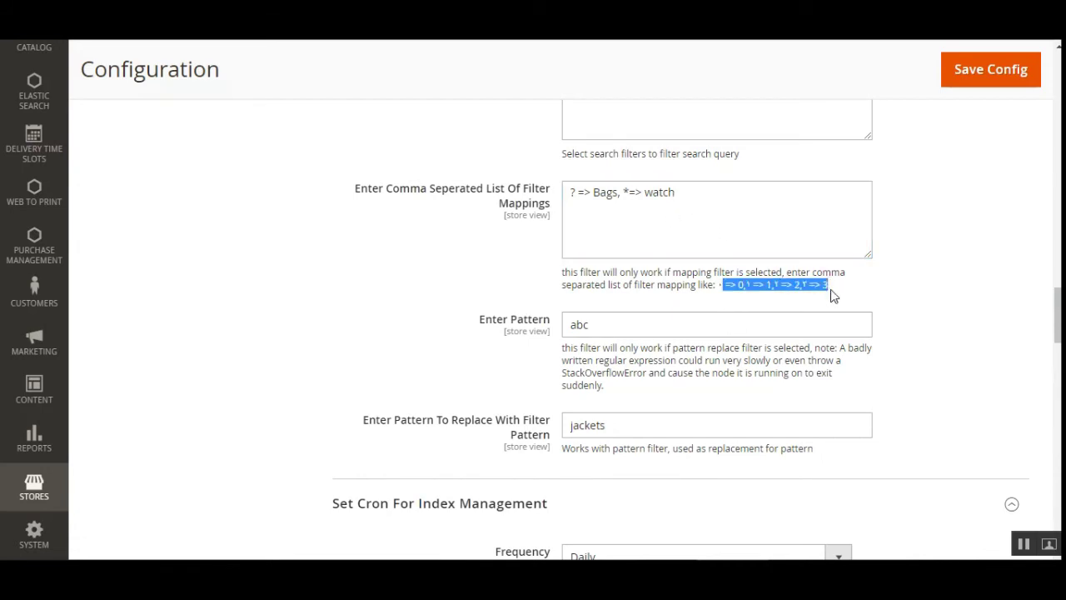
scroll(1056, 315, up, 3)
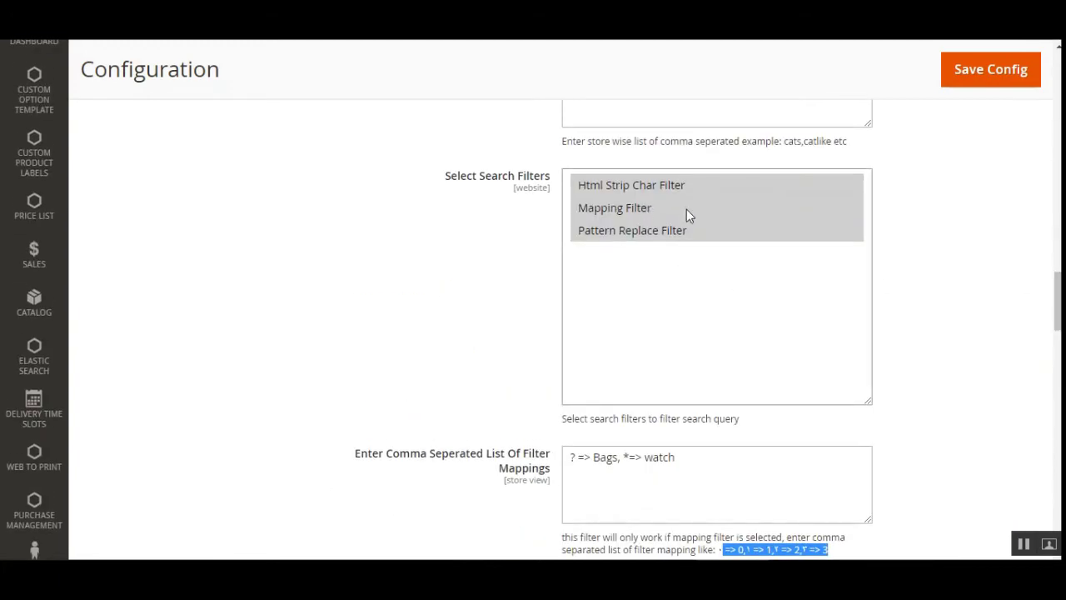
Examine the Enter Pattern field and check its related Pattern Replace Filter in the search filters selection.
scroll(1056, 316, down, 1)
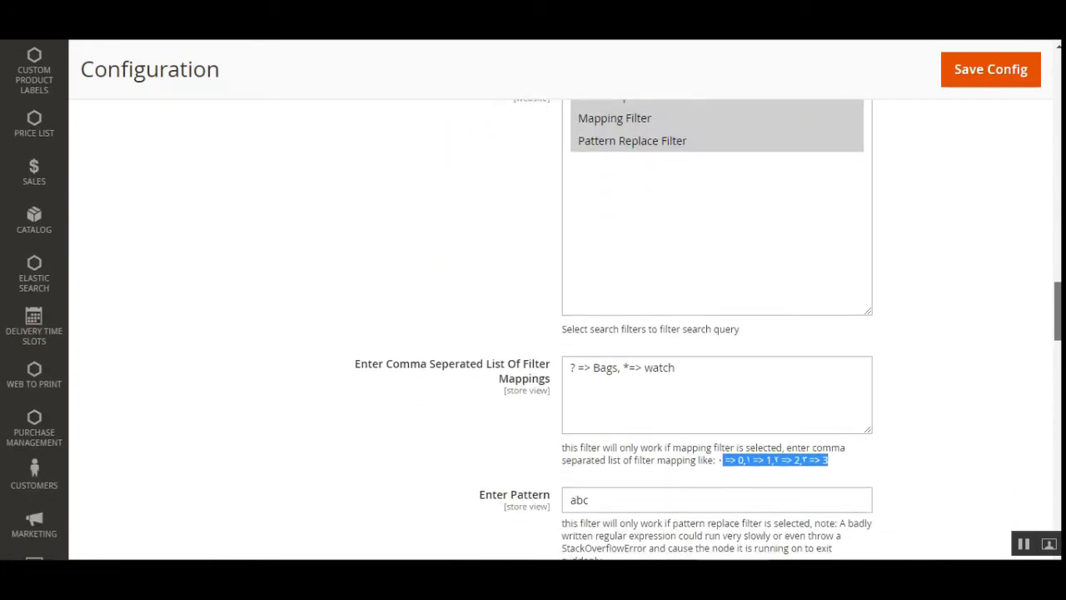
scroll(1056, 333, down, 4)
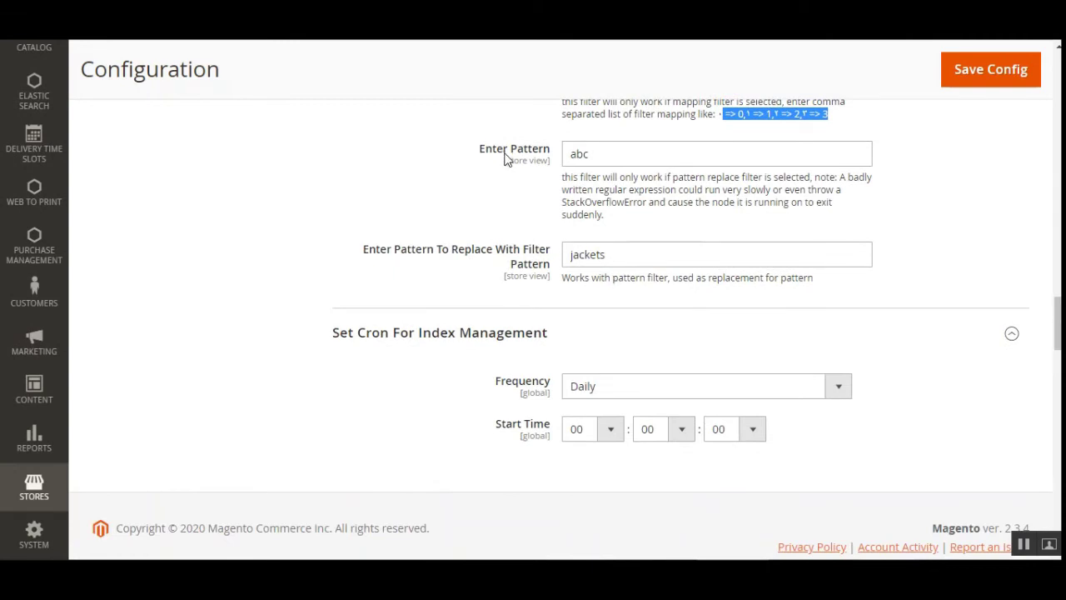
drag(482, 151, 533, 157)
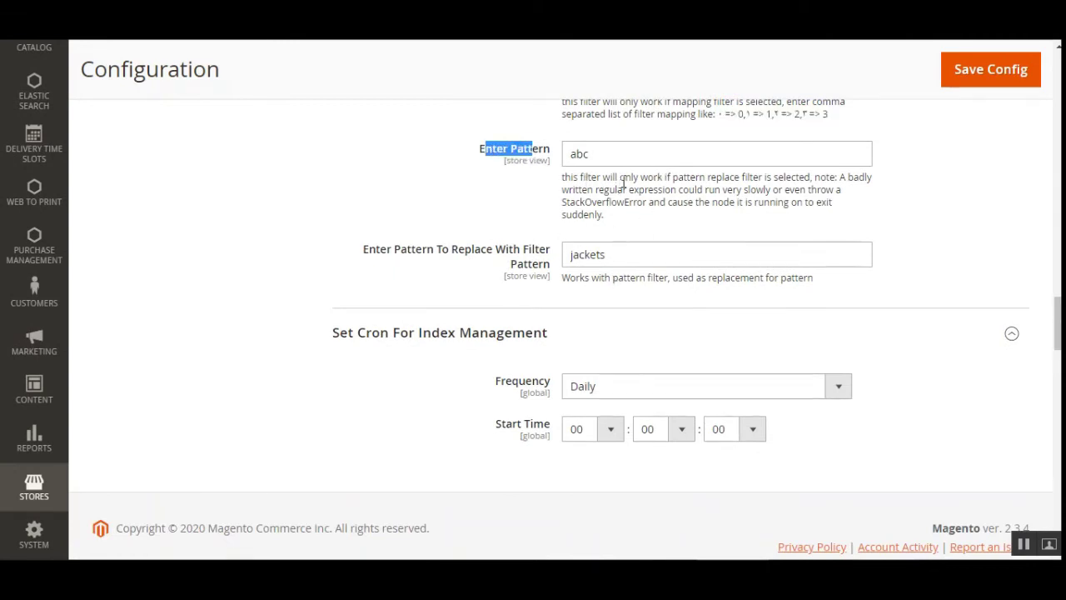
drag(621, 181, 718, 179)
click(700, 223)
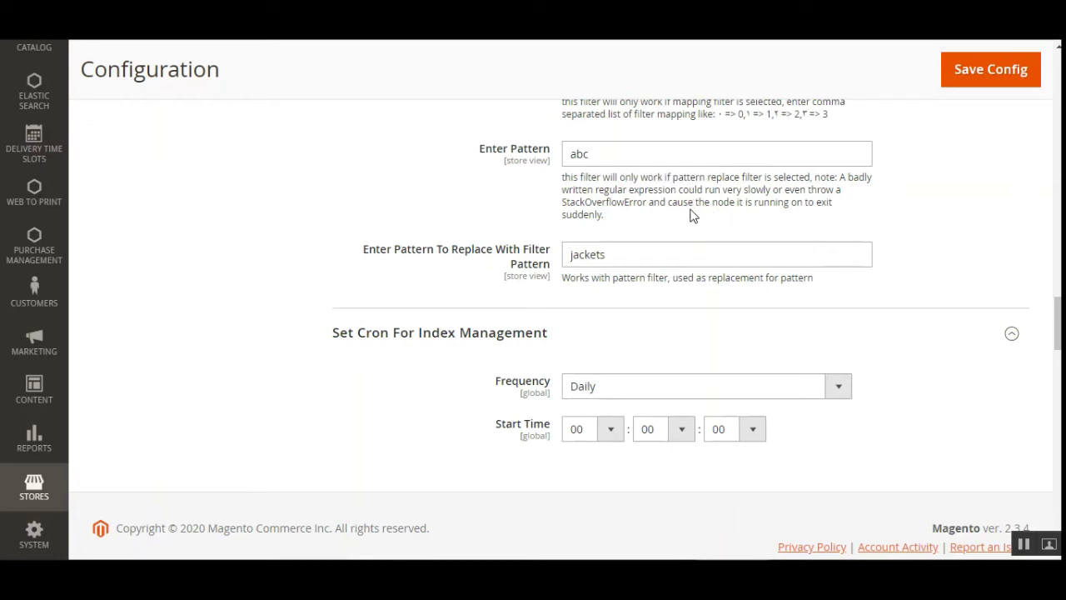
scroll(682, 250, up, 6)
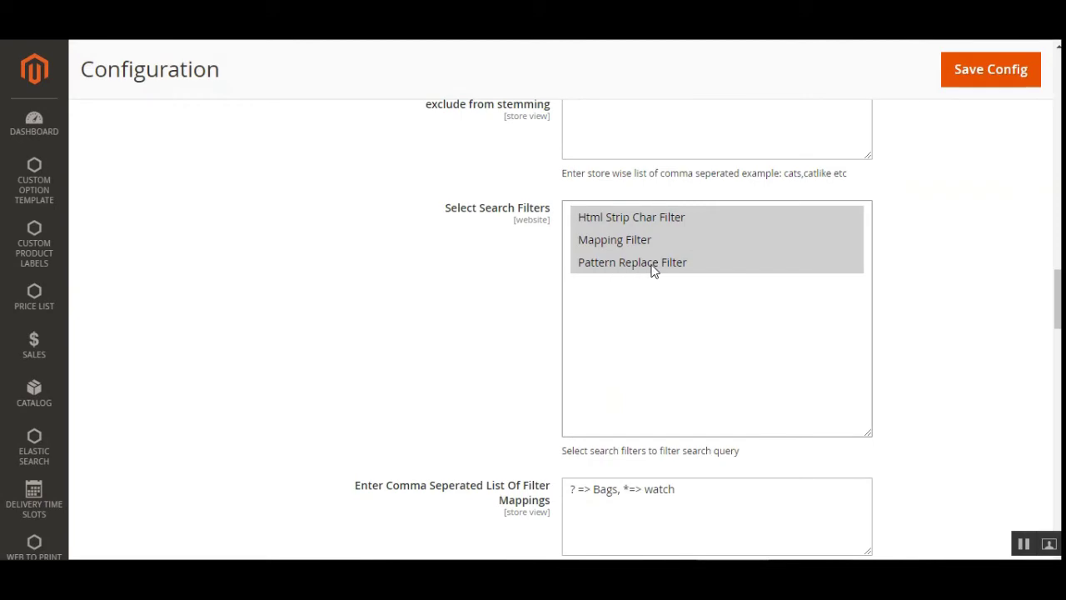
scroll(894, 269, down, 5)
scroll(894, 269, down, 1)
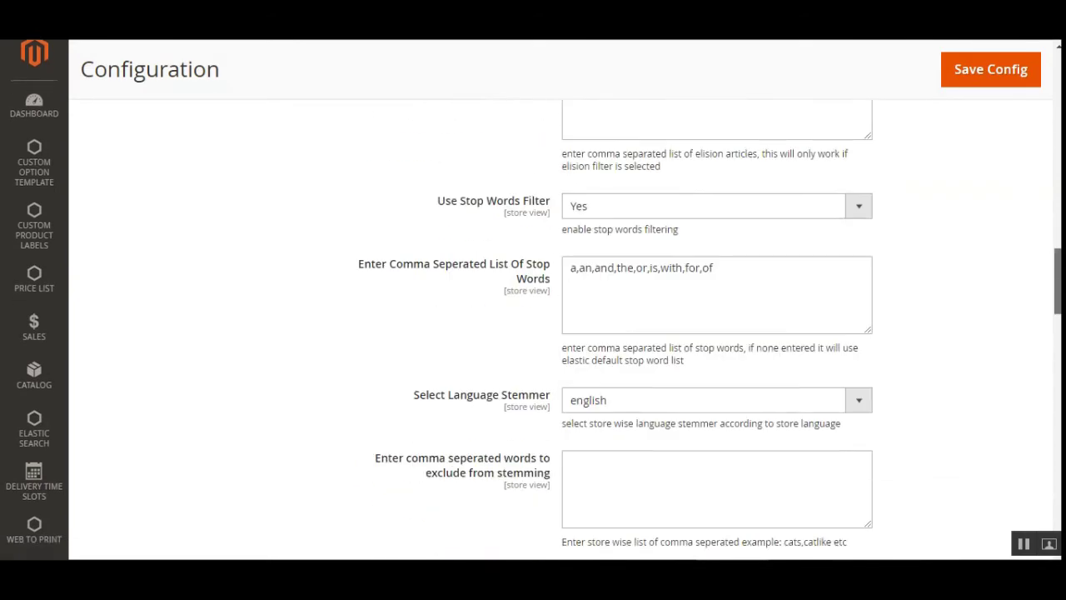
scroll(703, 272, down, 12)
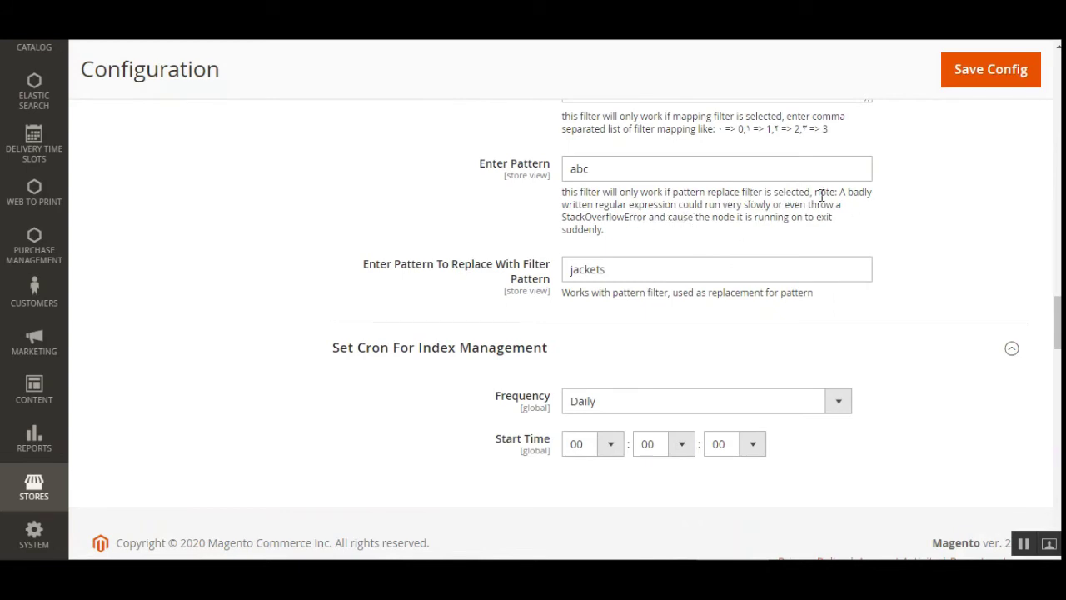
Read the Enter Pattern description, including the note about badly written regular expressions.
drag(572, 192, 739, 191)
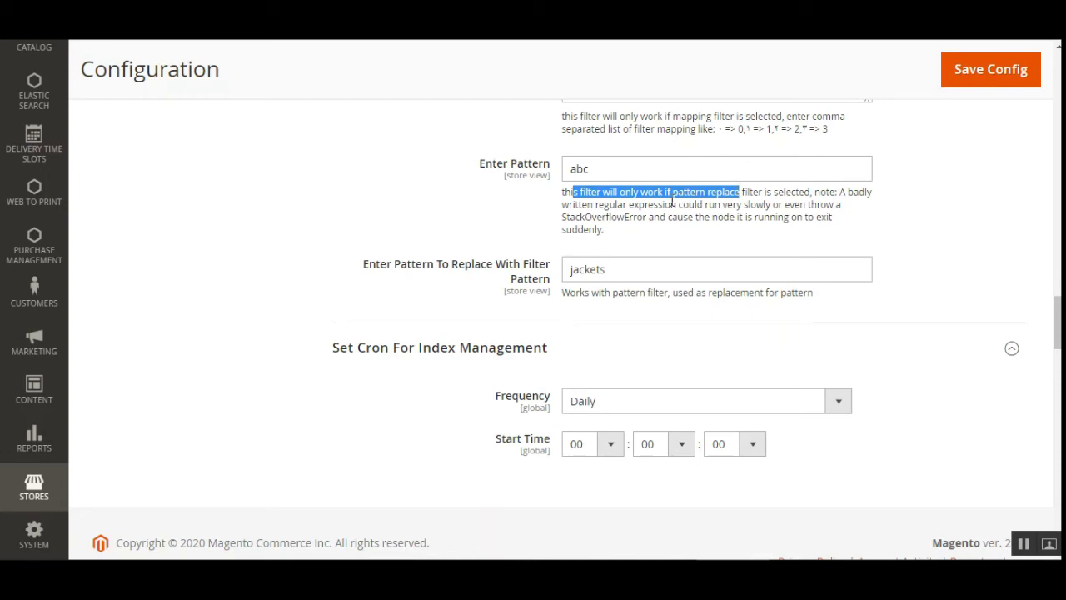
click(597, 167)
click(802, 216)
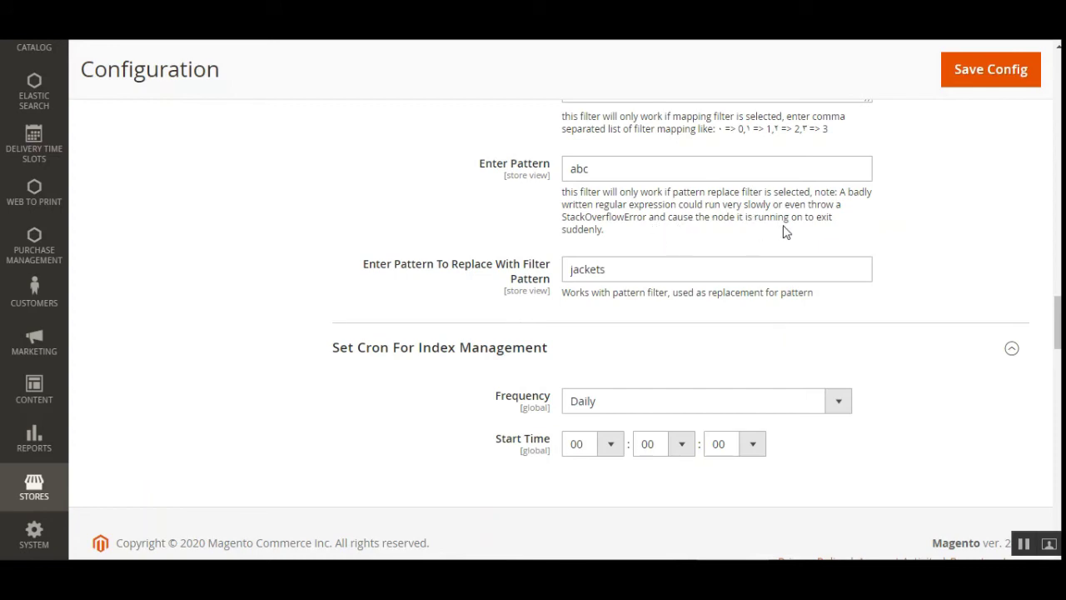
double_click(569, 230)
drag(492, 163, 551, 165)
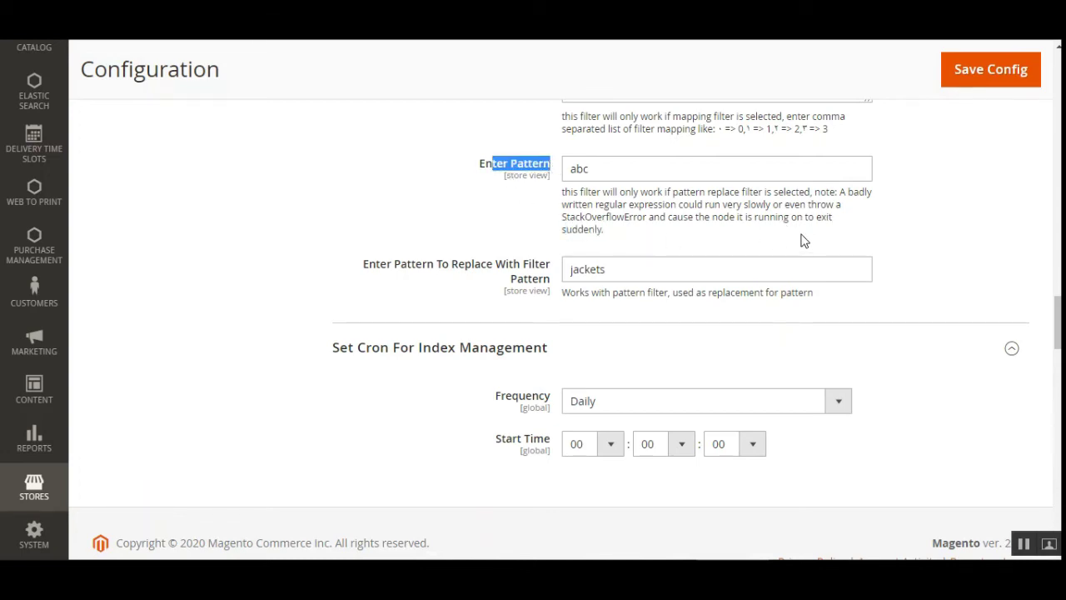
click(926, 254)
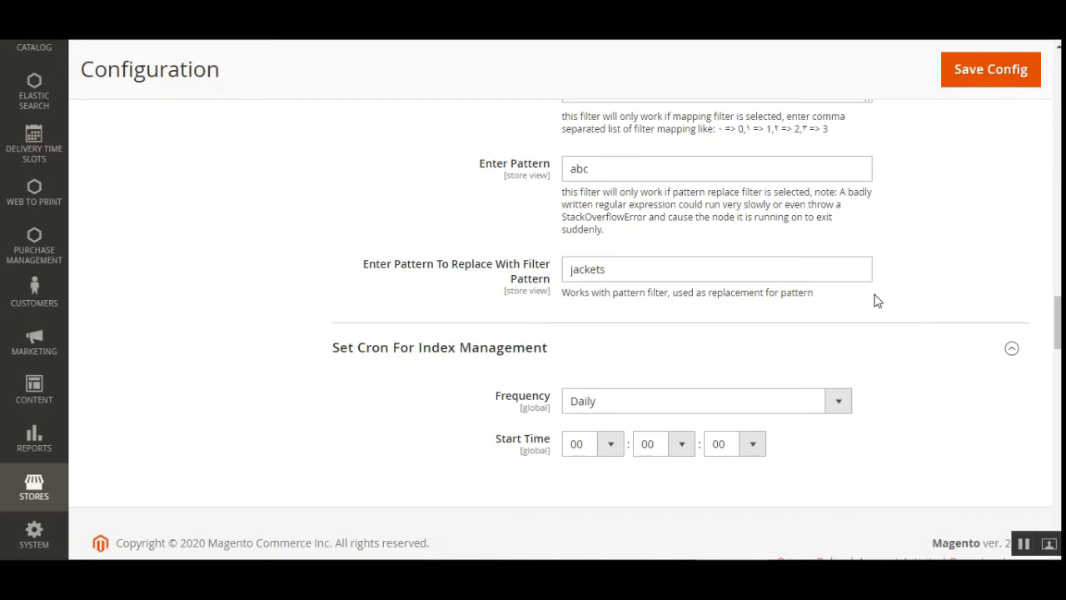
Compare the search pattern with its replacement text and read the replacement field's description.
drag(384, 272, 507, 268)
click(532, 276)
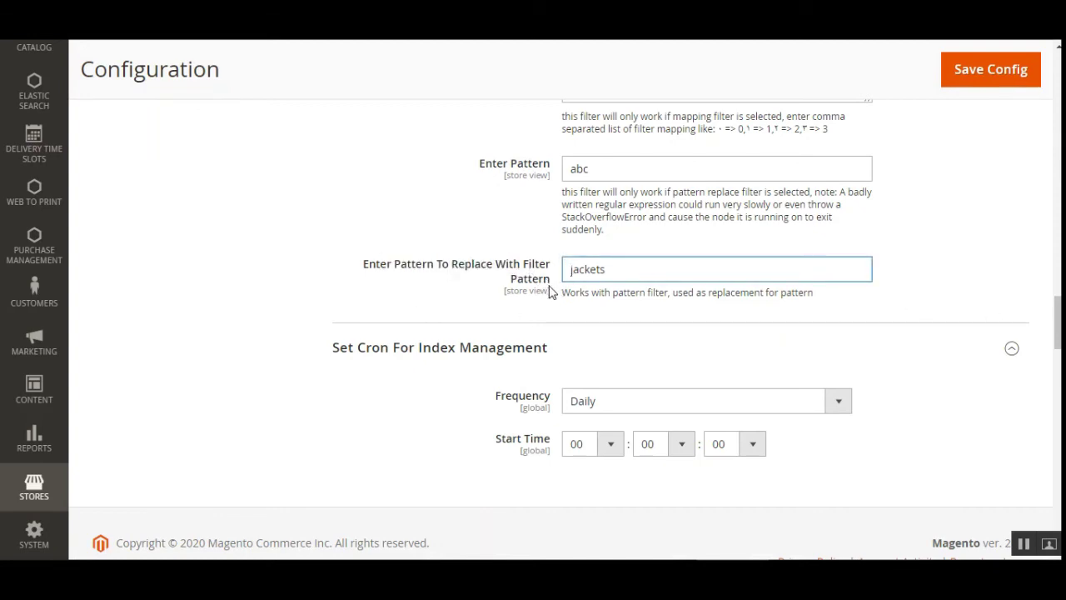
drag(621, 268, 537, 275)
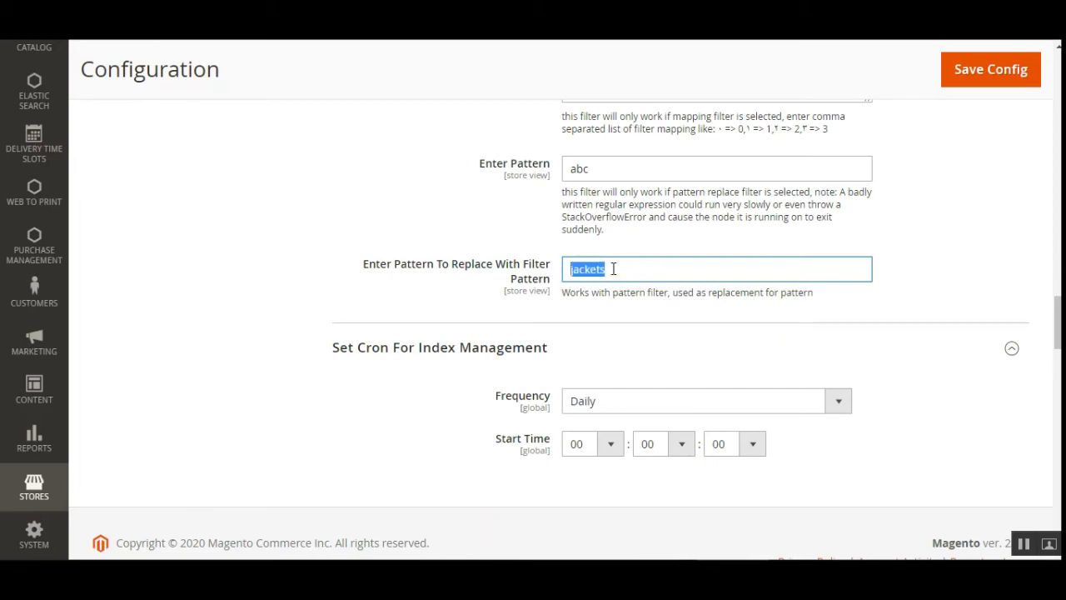
drag(597, 164, 562, 175)
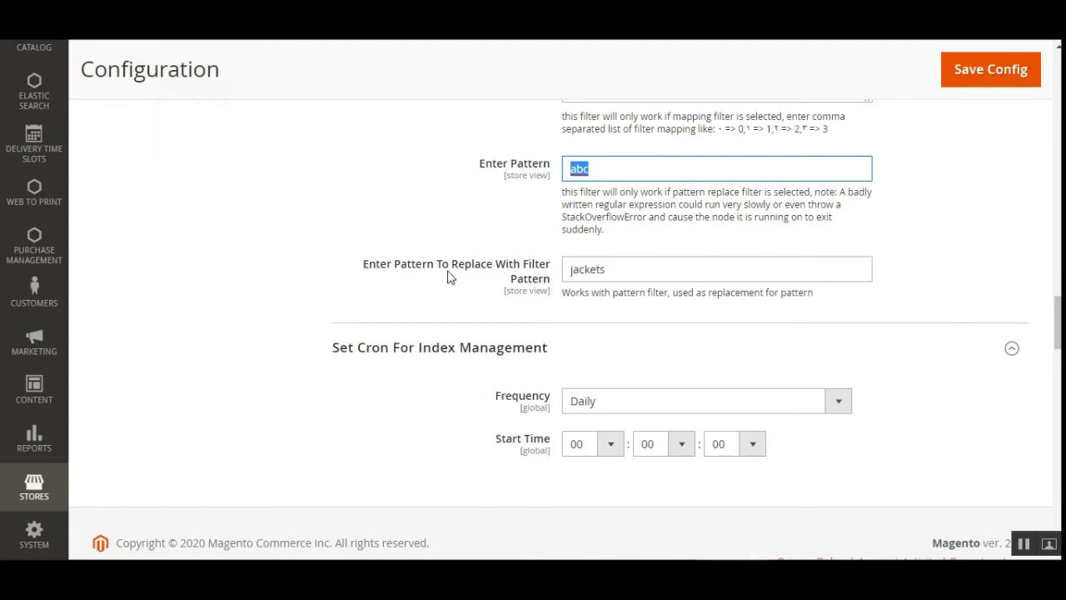
drag(612, 271, 557, 278)
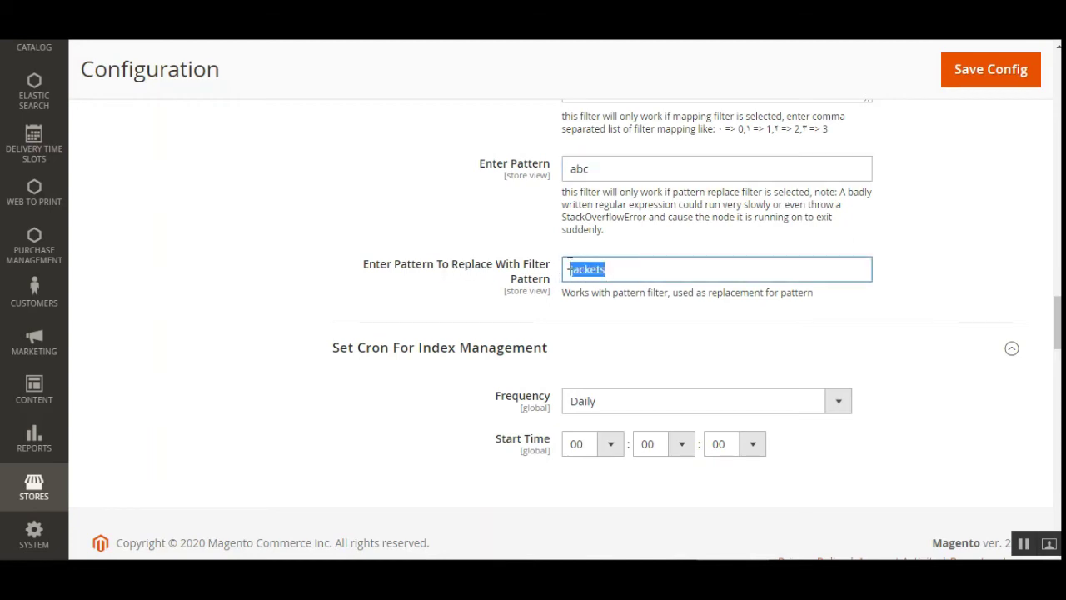
drag(604, 174, 568, 172)
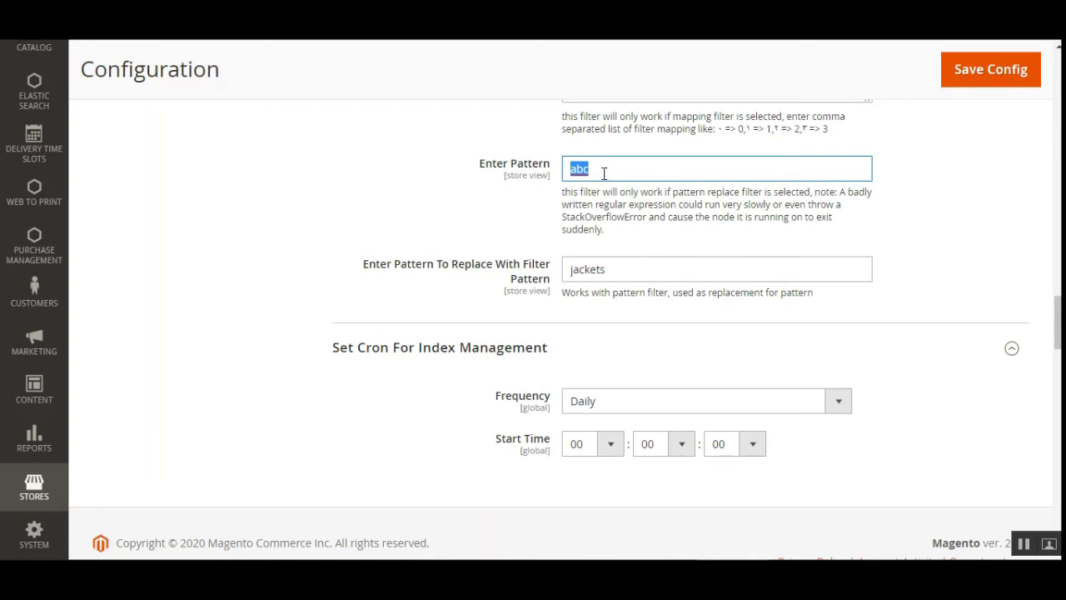
drag(612, 270, 558, 275)
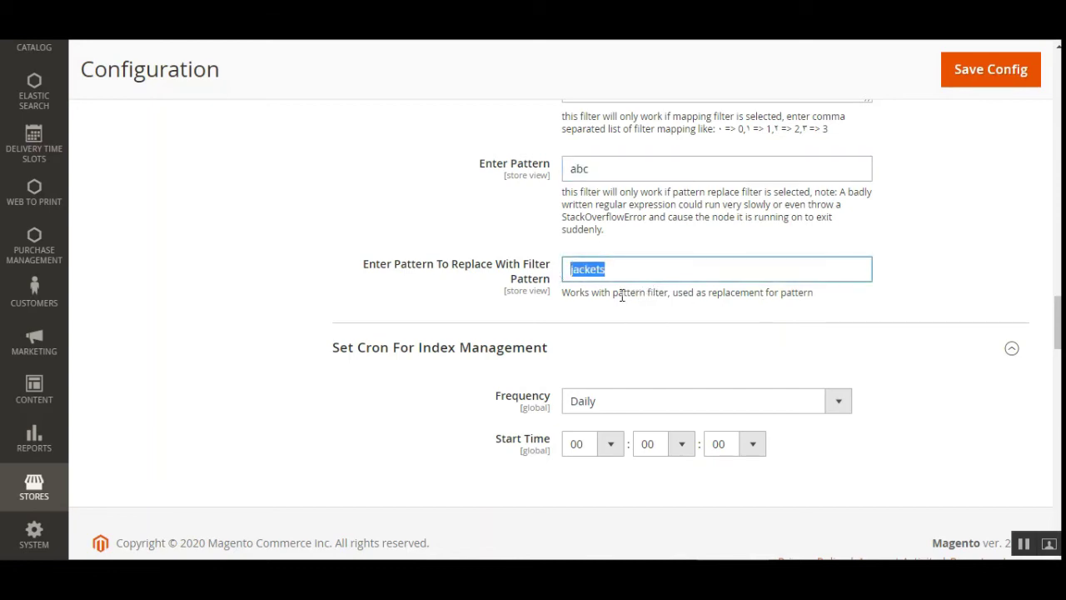
drag(576, 293, 662, 293)
click(706, 310)
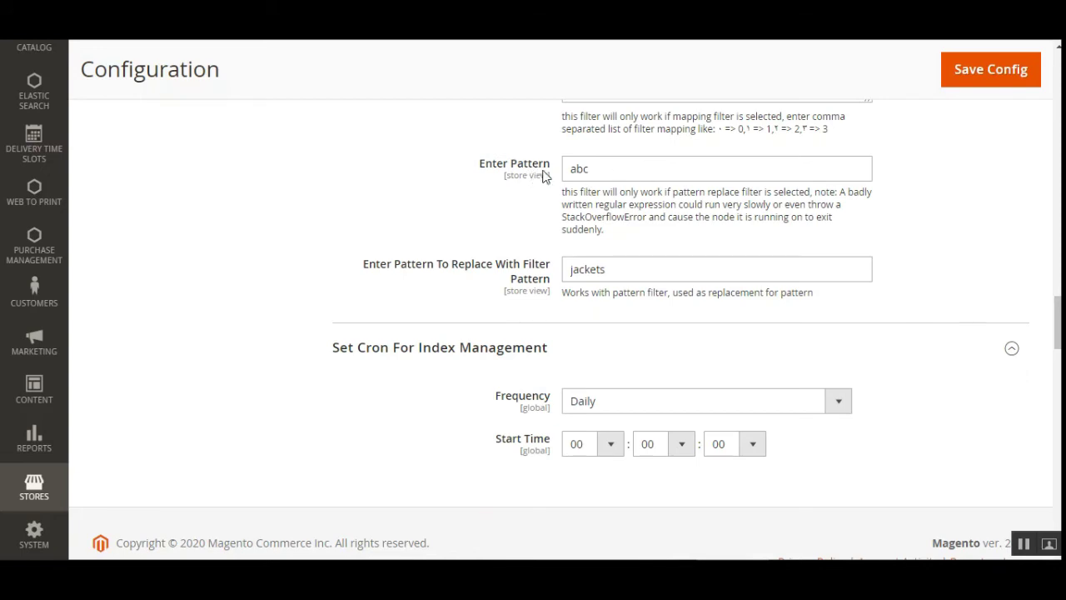
Set the cron frequency for index management to Monthly and check the hour choices for its start time.
scroll(773, 315, down, 3)
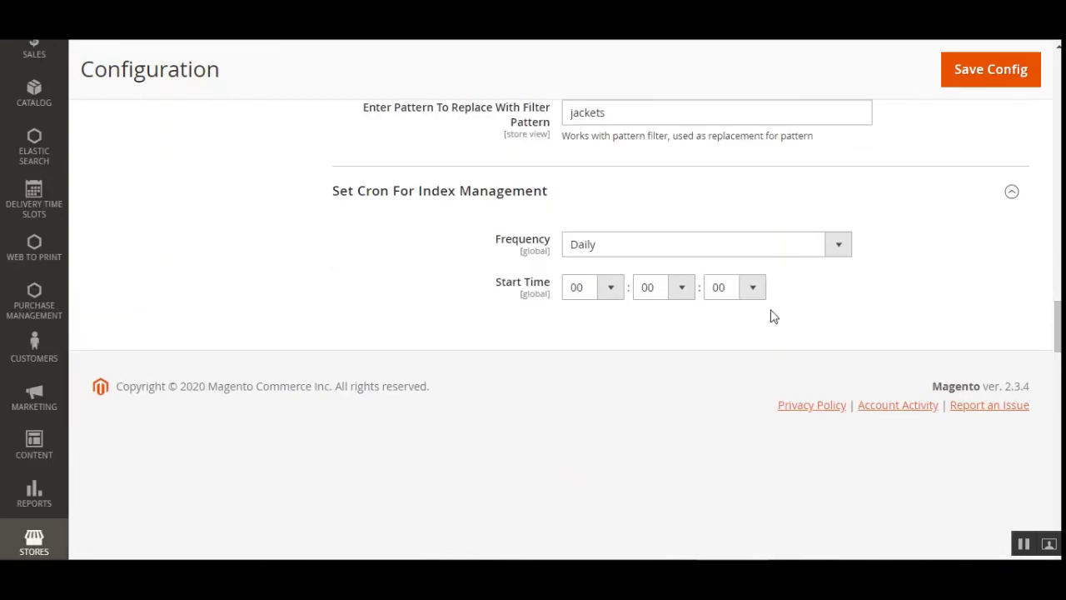
click(723, 249)
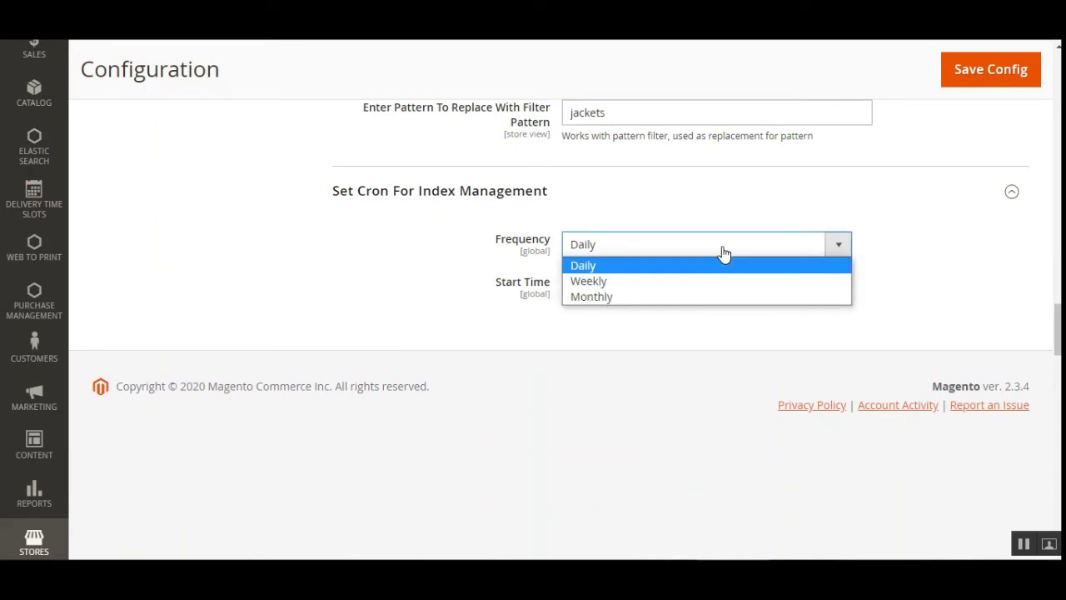
click(631, 271)
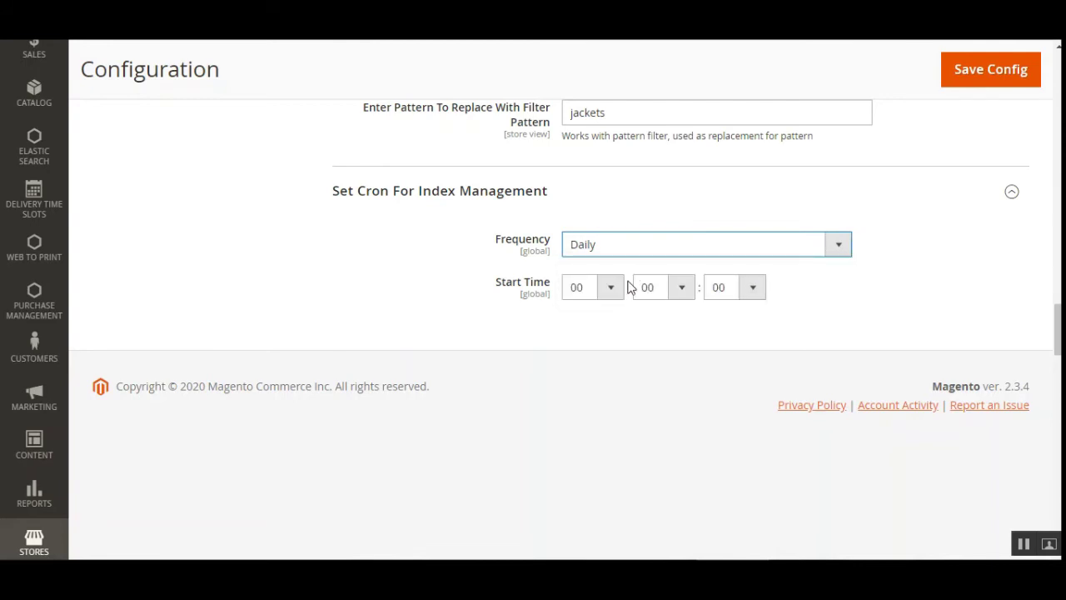
click(819, 245)
click(683, 280)
click(844, 256)
click(612, 300)
click(614, 289)
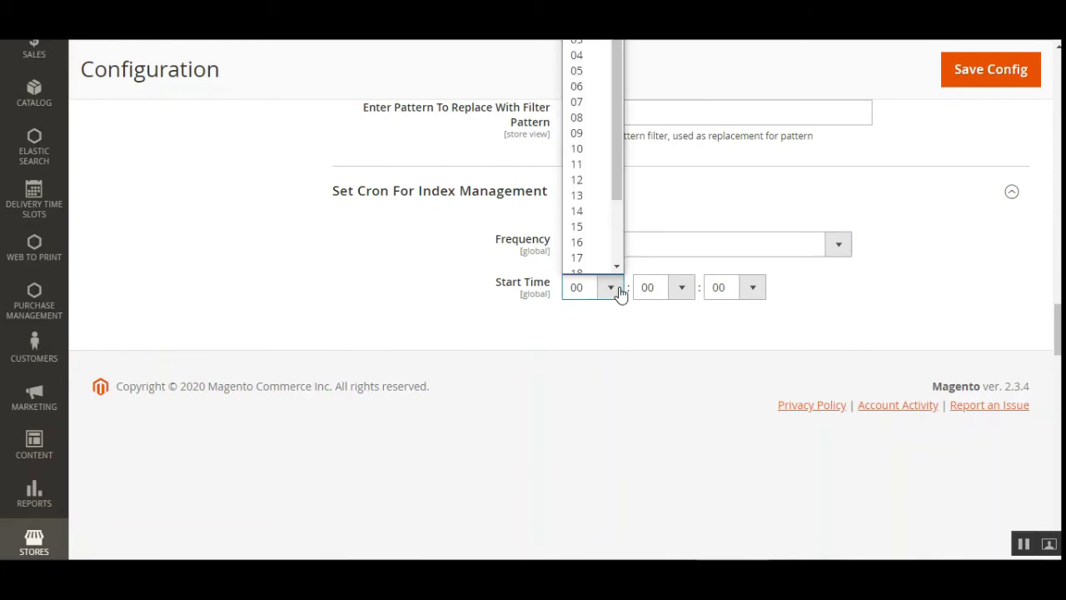
click(676, 313)
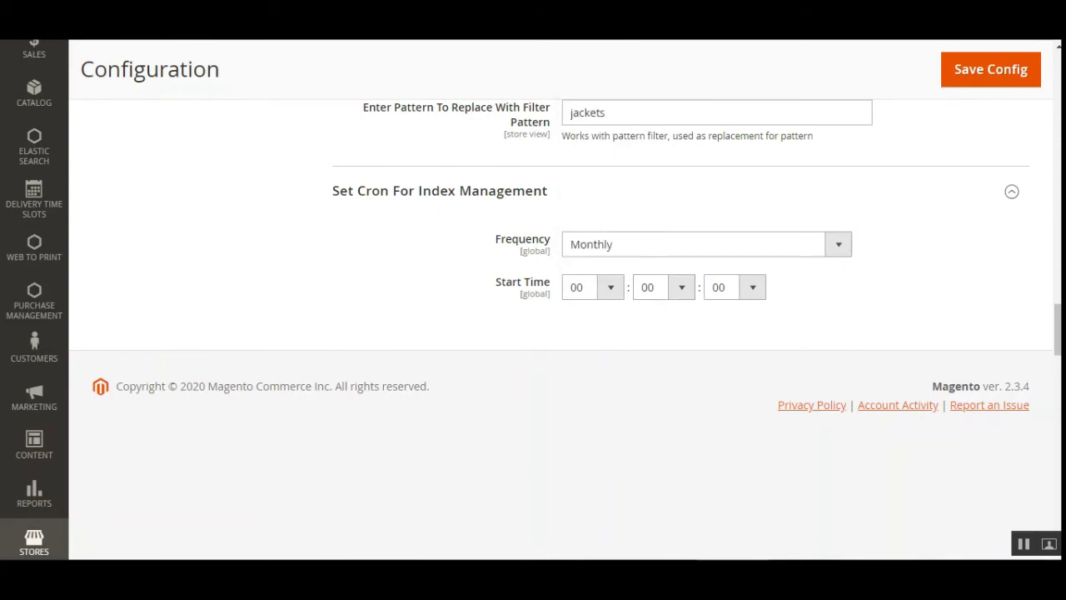
Set the frontend search type in the Search Settings to Simple Match Query.
scroll(560, 316, up, 15)
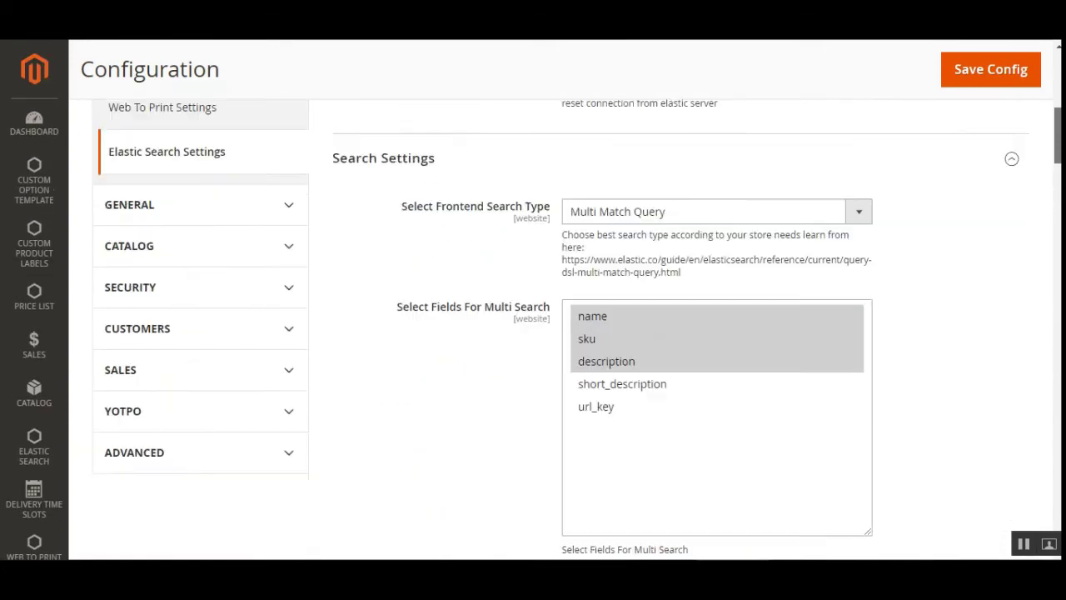
scroll(593, 373, up, 3)
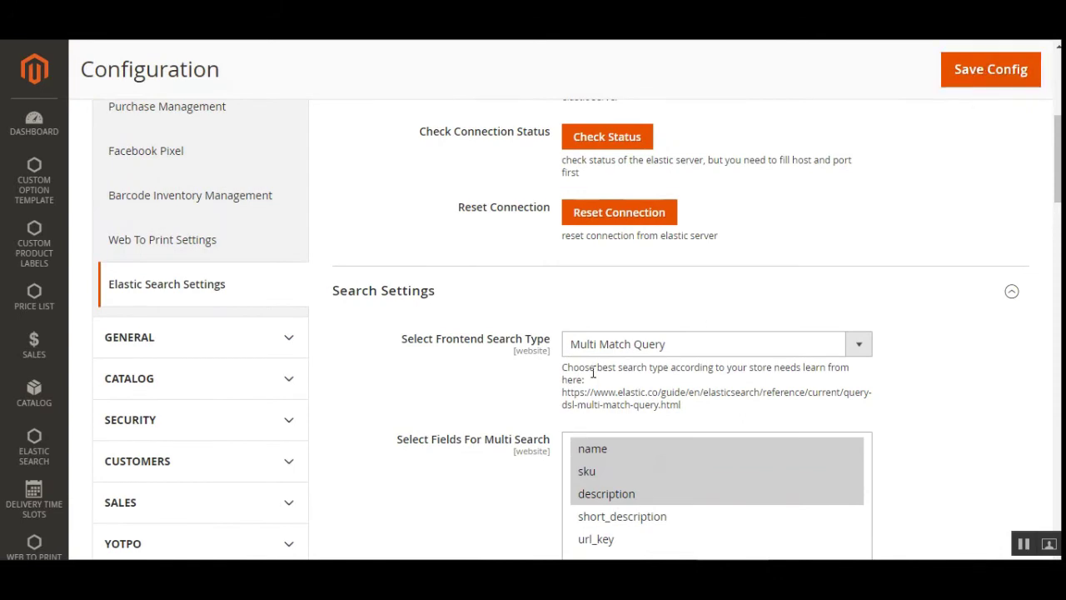
click(691, 350)
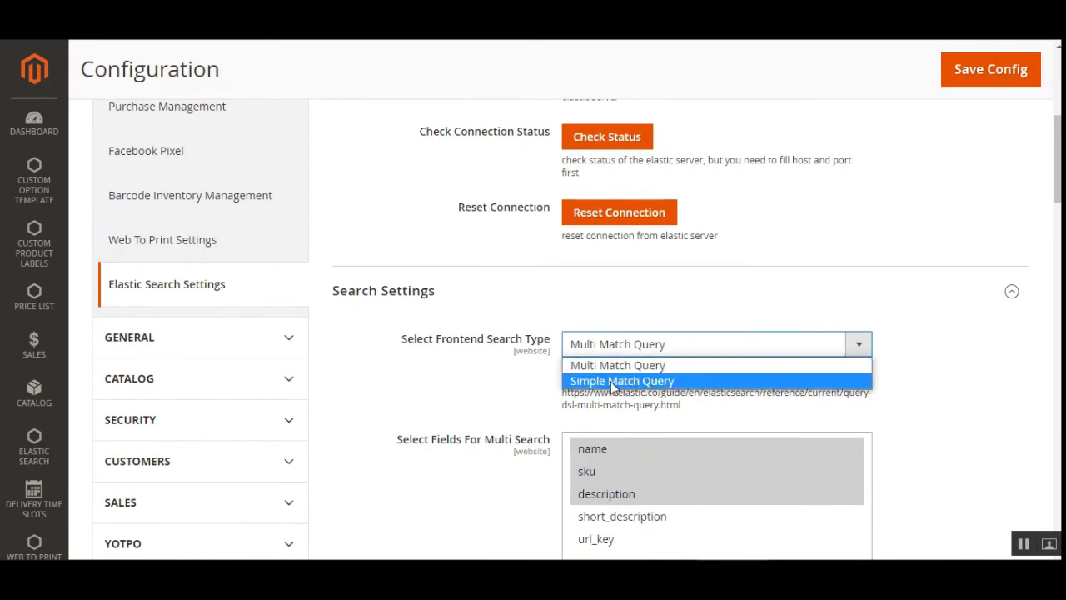
click(622, 380)
Review the available spell correction levels and the query search filters that follow them.
scroll(612, 386, down, 3)
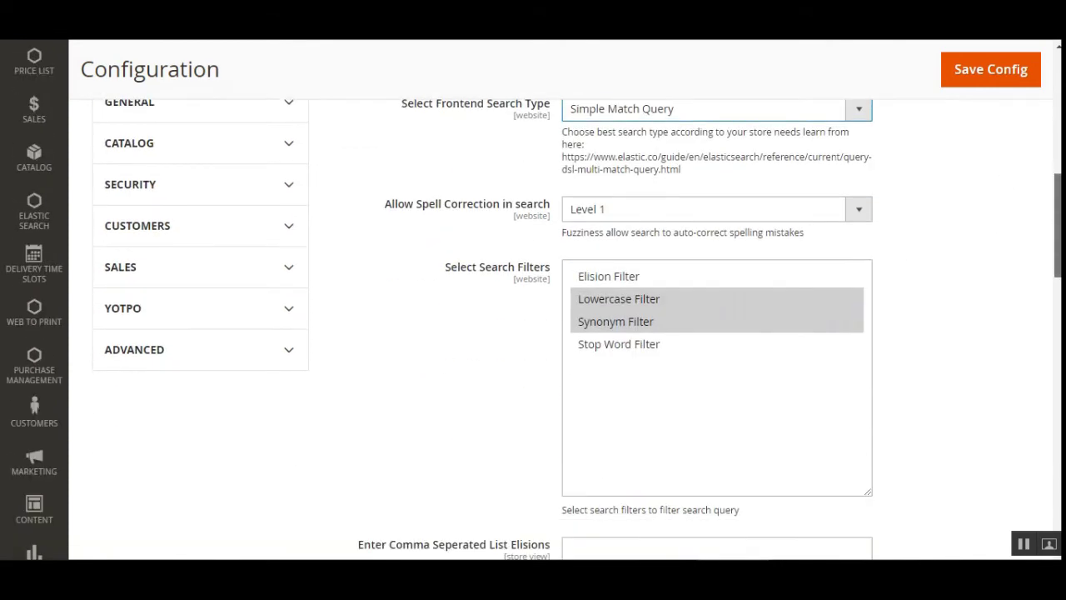
drag(398, 206, 514, 213)
click(628, 209)
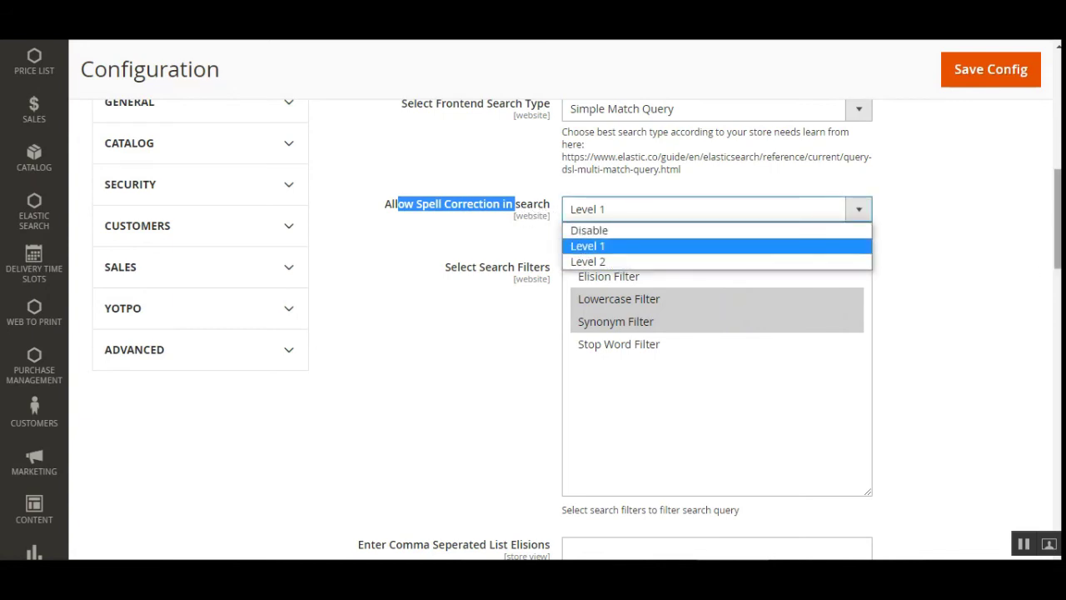
scroll(449, 274, down, 1)
drag(459, 214, 527, 213)
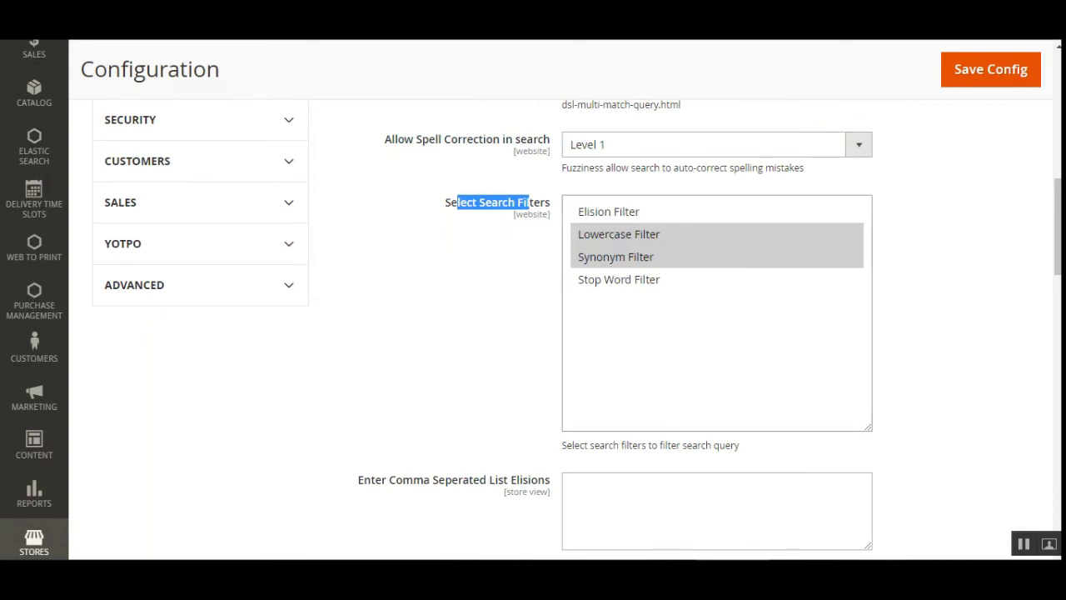
Examine the comma-separated elisions list field and check its related Elision Filter in the search filters selection.
drag(1057, 274, 1044, 335)
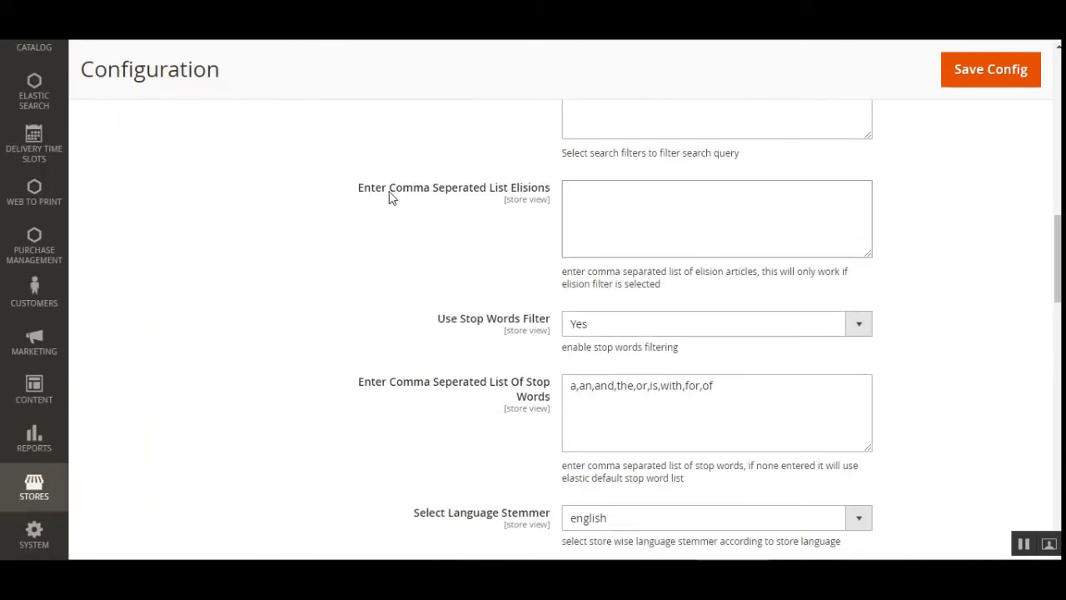
drag(388, 194, 495, 203)
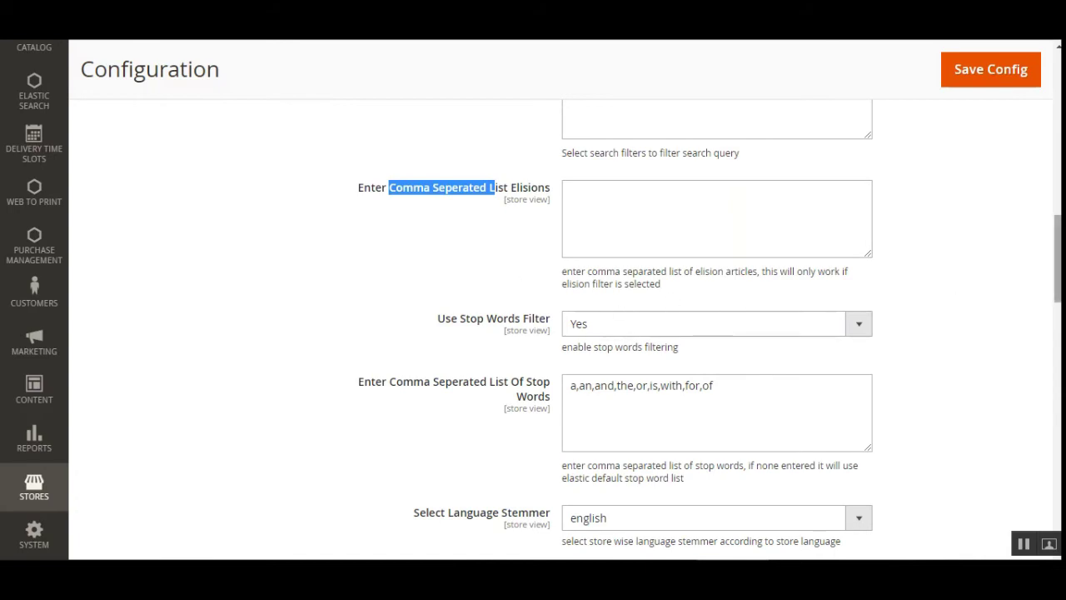
scroll(711, 331, up, 4)
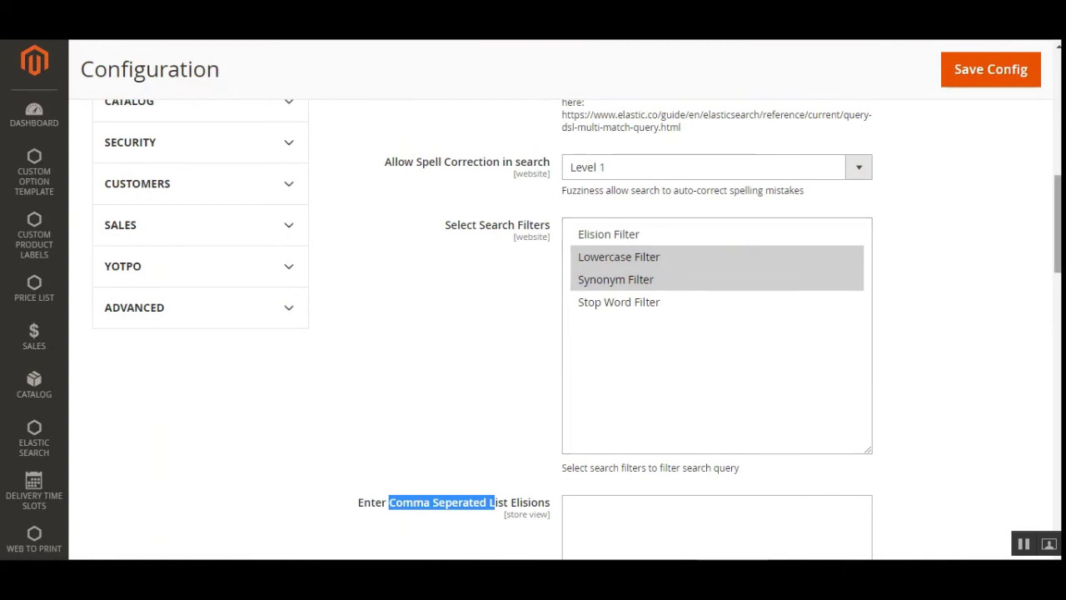
scroll(619, 240, down, 6)
scroll(908, 319, up, 4)
scroll(908, 319, down, 3)
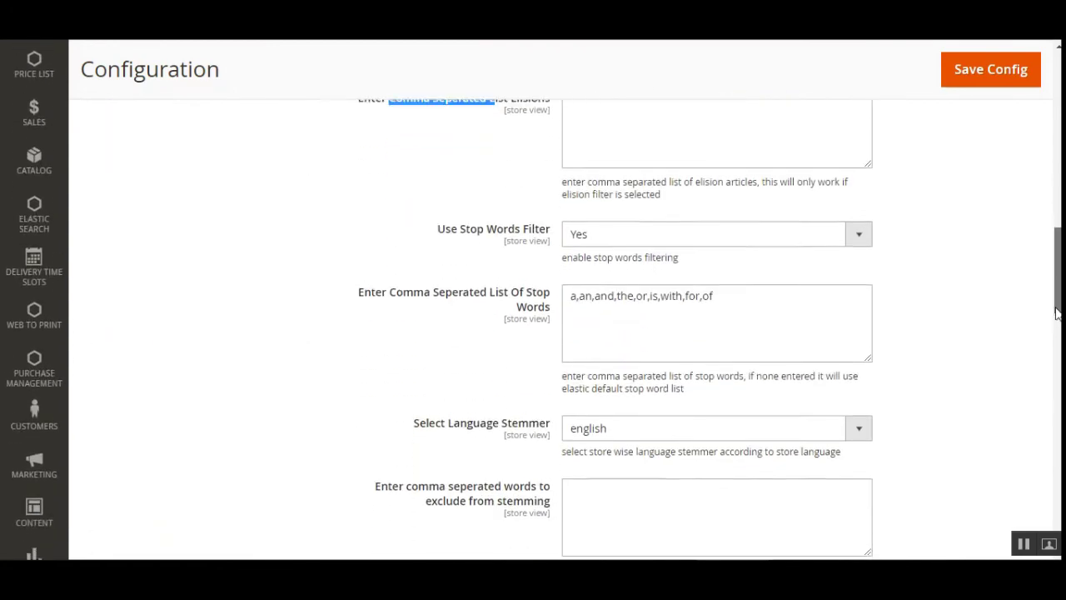
Review the Use Stop Words Filter options and the comma-separated list of stop words.
drag(450, 221, 539, 221)
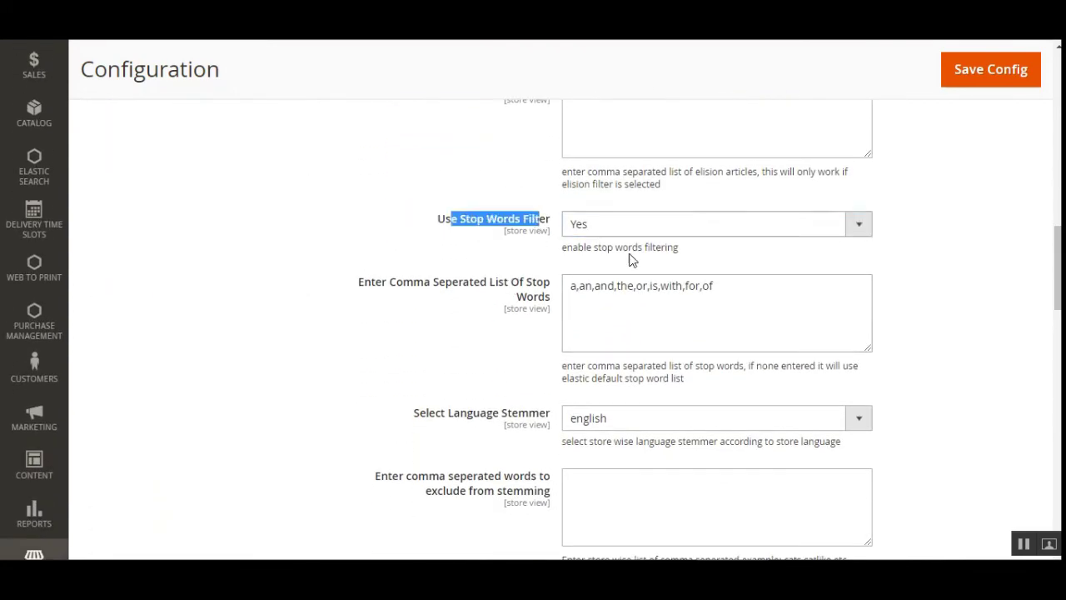
click(632, 235)
click(304, 274)
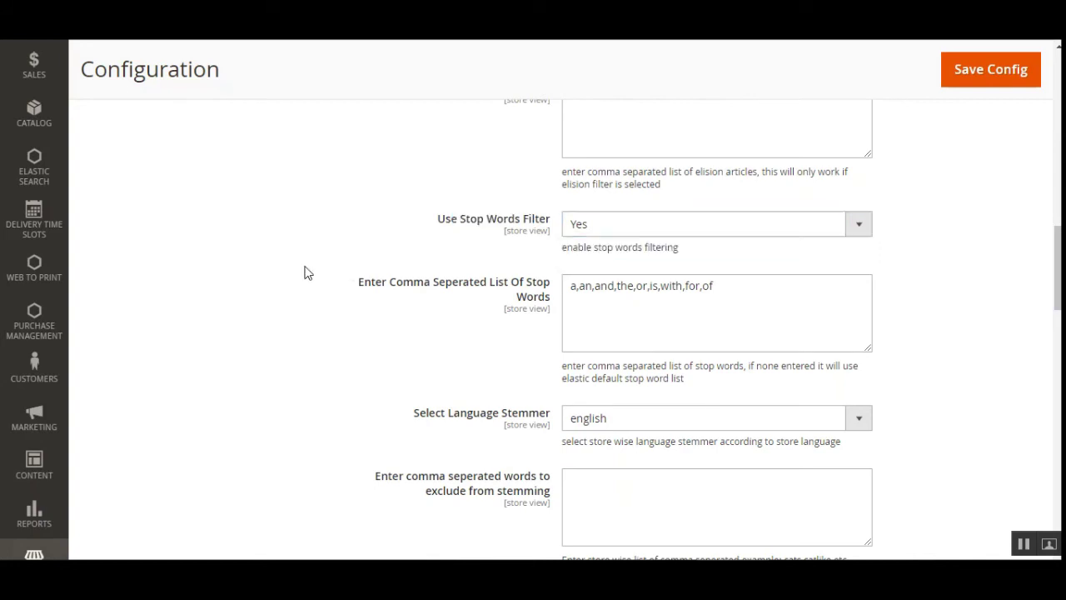
drag(366, 284, 530, 301)
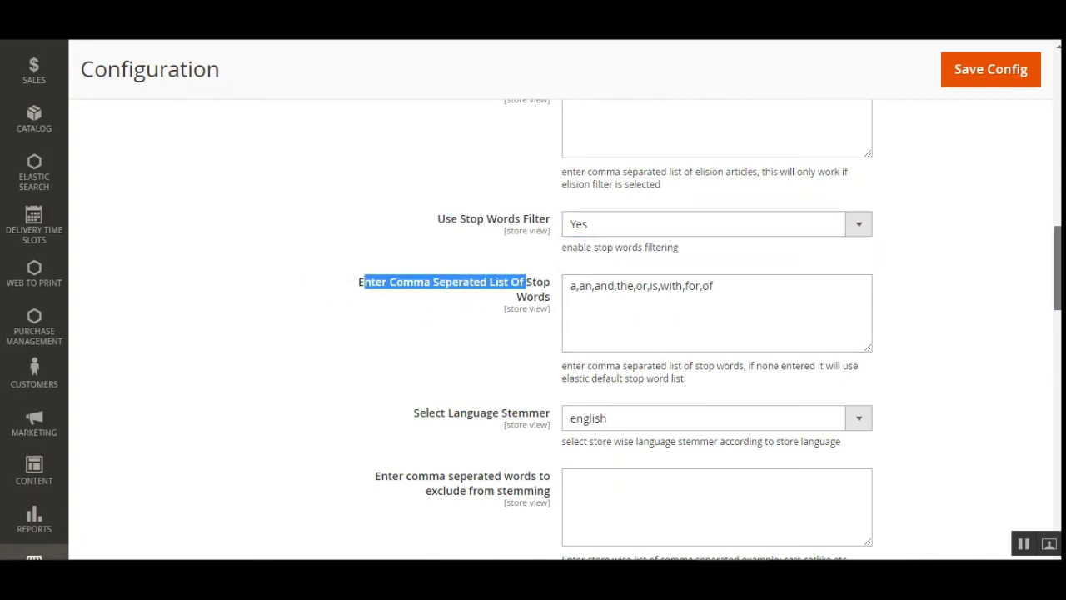
Review the Language Stemmer setting and the field for comma-separated words to exclude from stemming.
scroll(662, 312, down, 2)
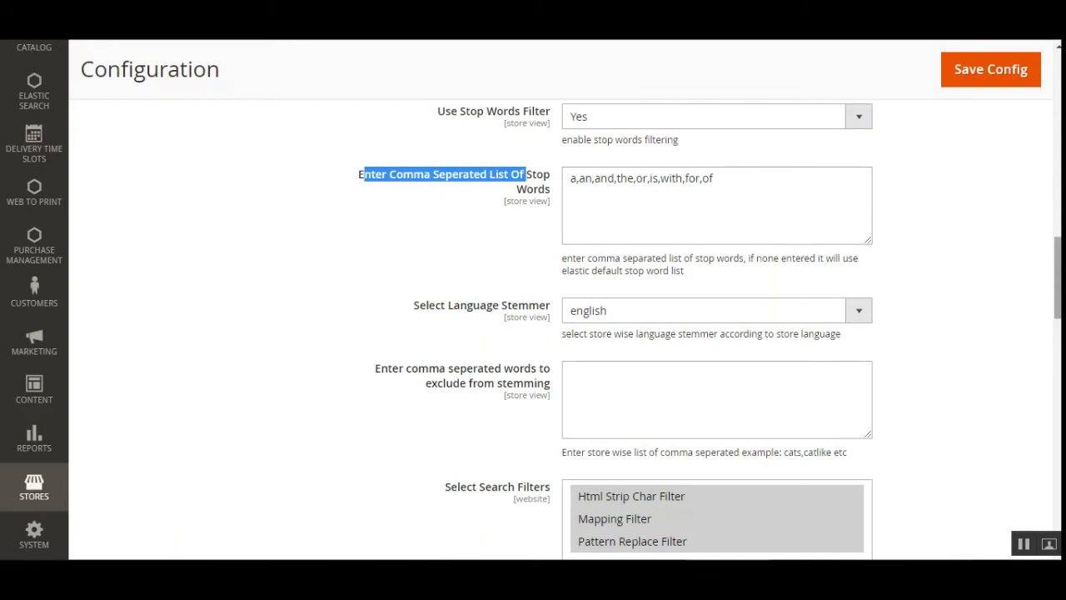
scroll(996, 267, down, 1)
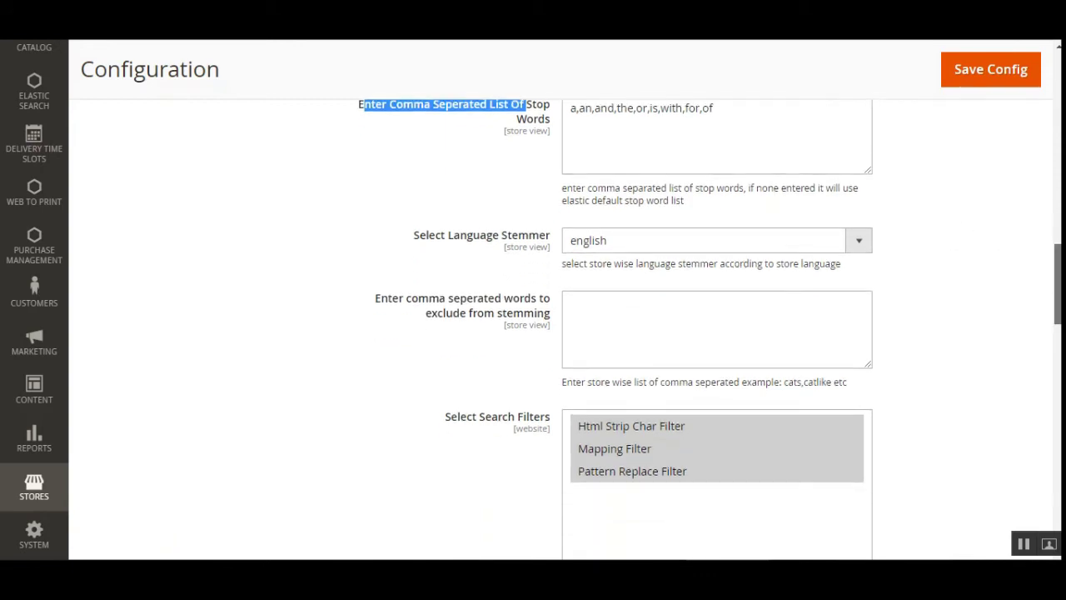
scroll(557, 219, down, 2)
drag(393, 200, 527, 204)
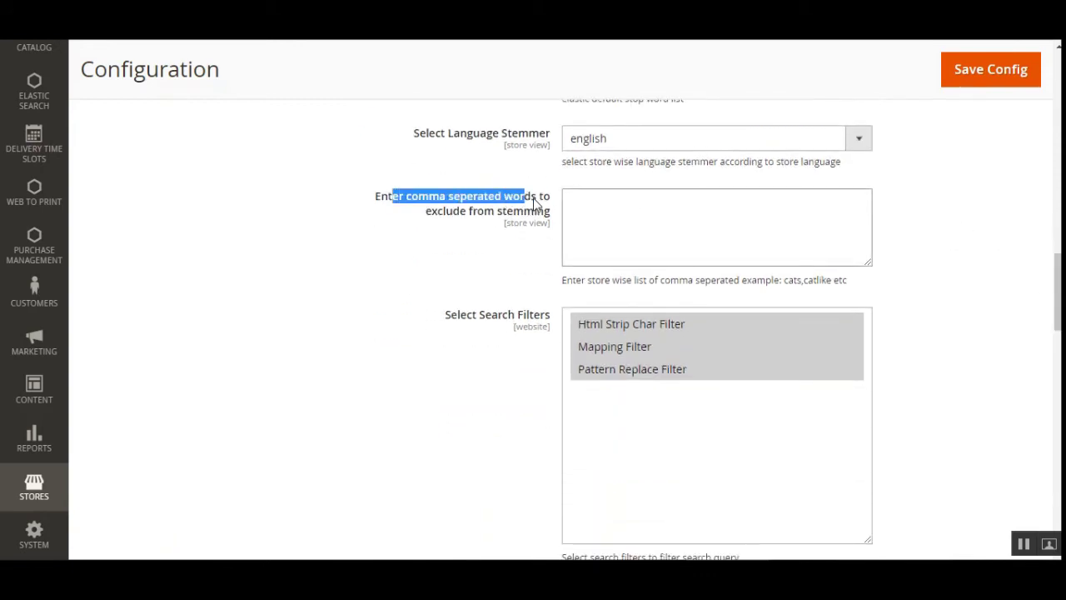
drag(430, 212, 539, 216)
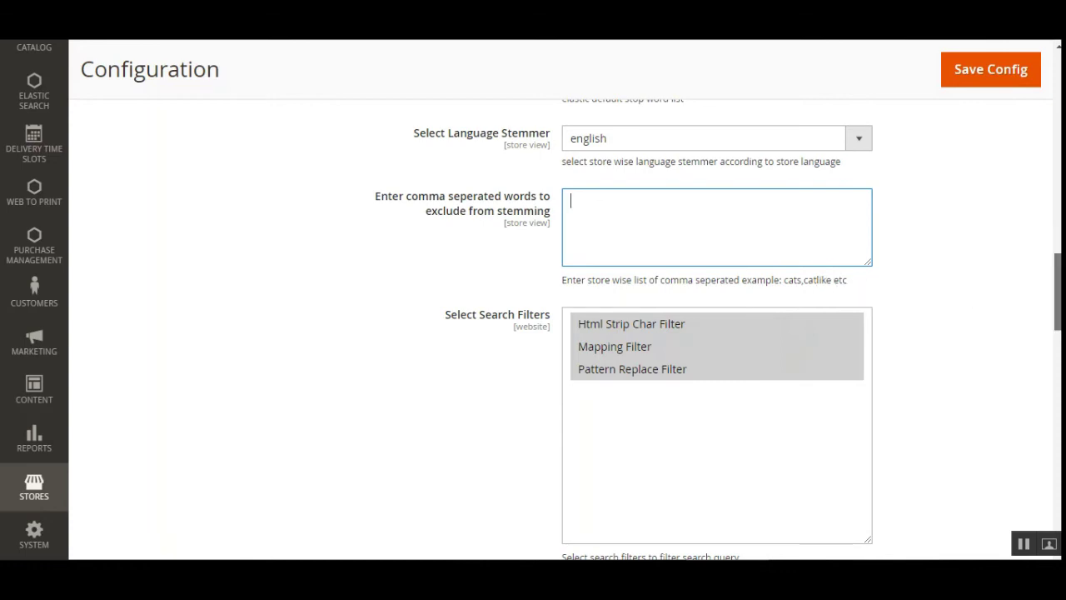
Compare the character search filters with the comma-separated filter mappings list and read the mapping example in its description.
scroll(623, 329, down, 3)
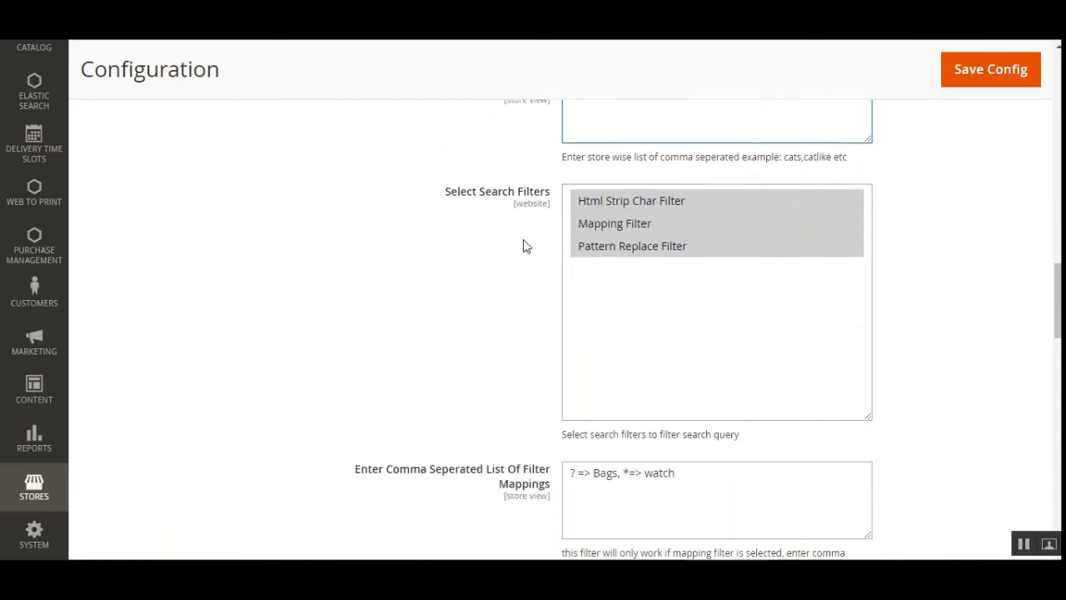
drag(465, 208, 559, 233)
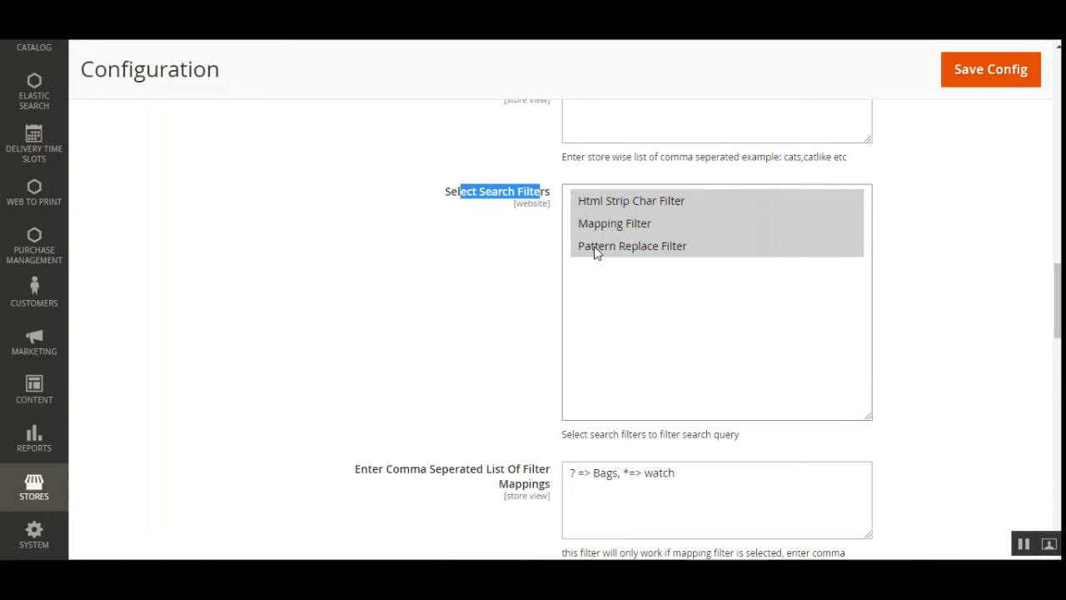
drag(1058, 299, 1058, 341)
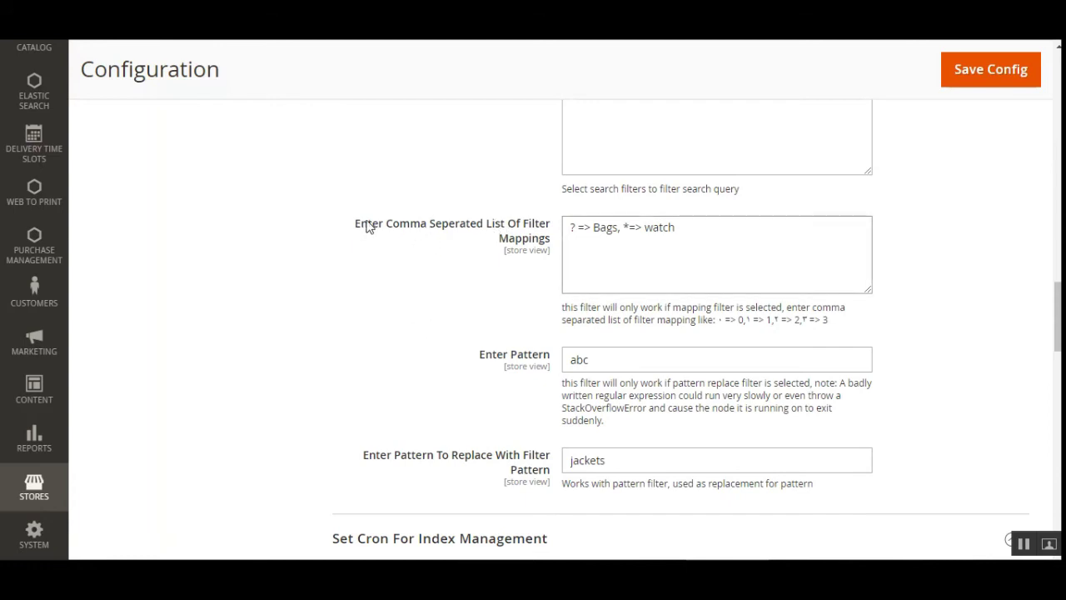
drag(361, 231, 574, 280)
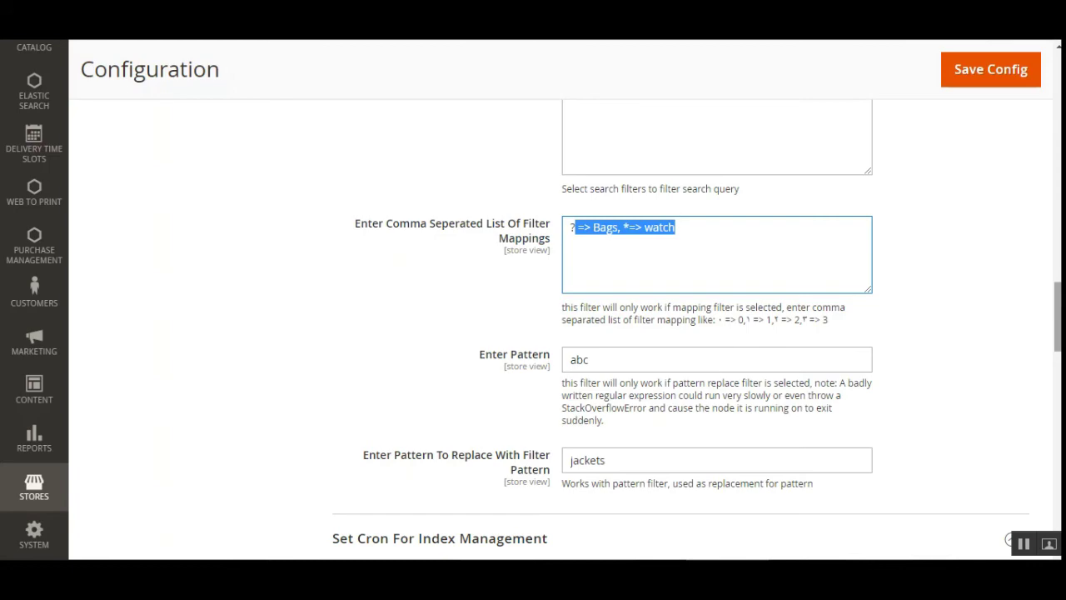
scroll(714, 343, up, 4)
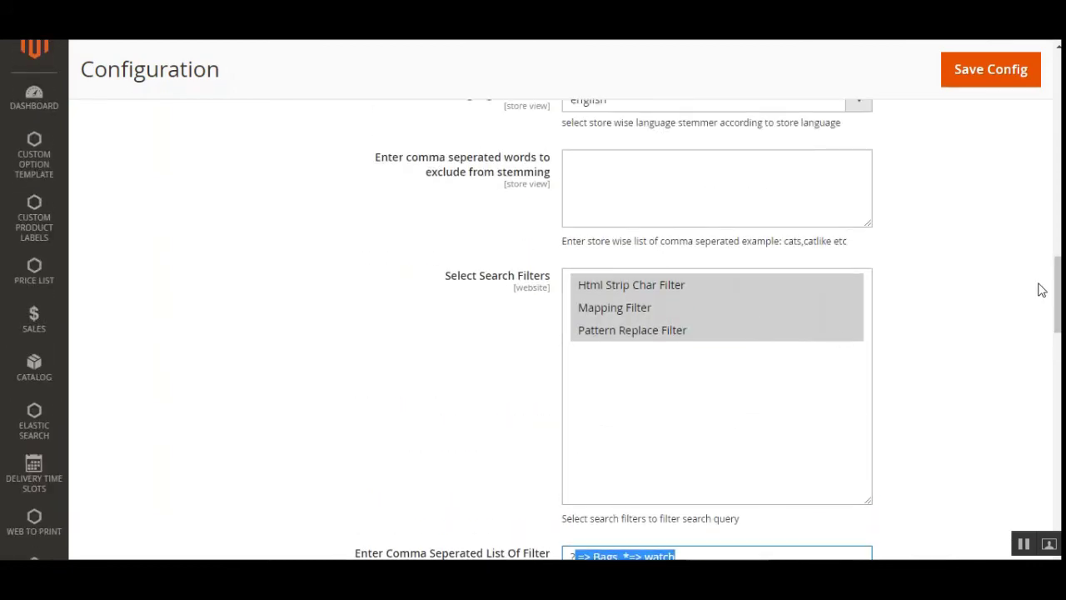
scroll(1007, 359, down, 5)
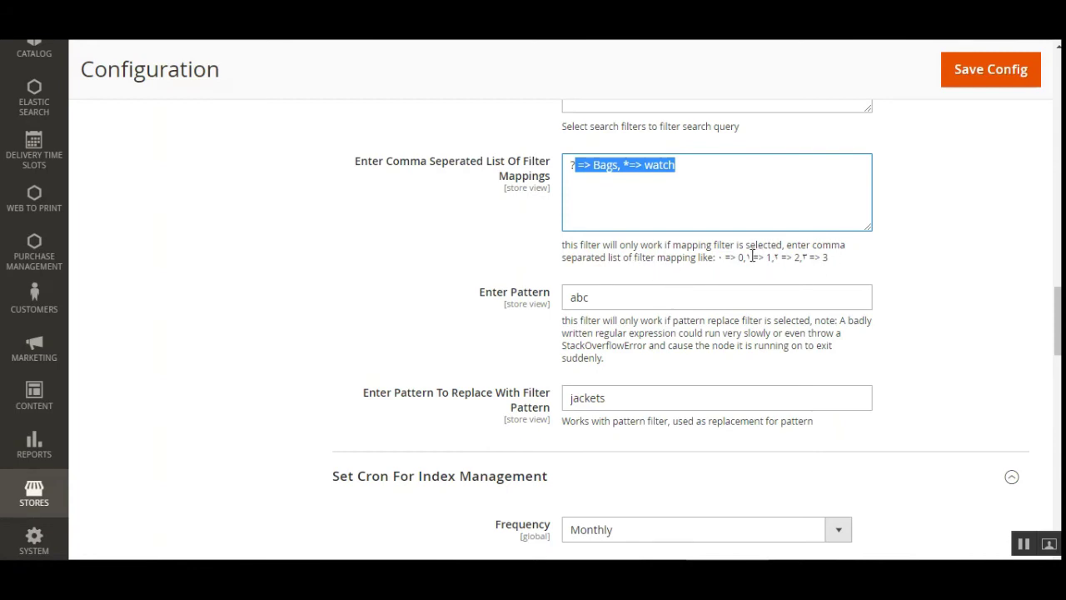
mouse_move(725, 259)
mouse_down()
mouse_move(836, 261)
mouse_move(733, 261)
mouse_up()
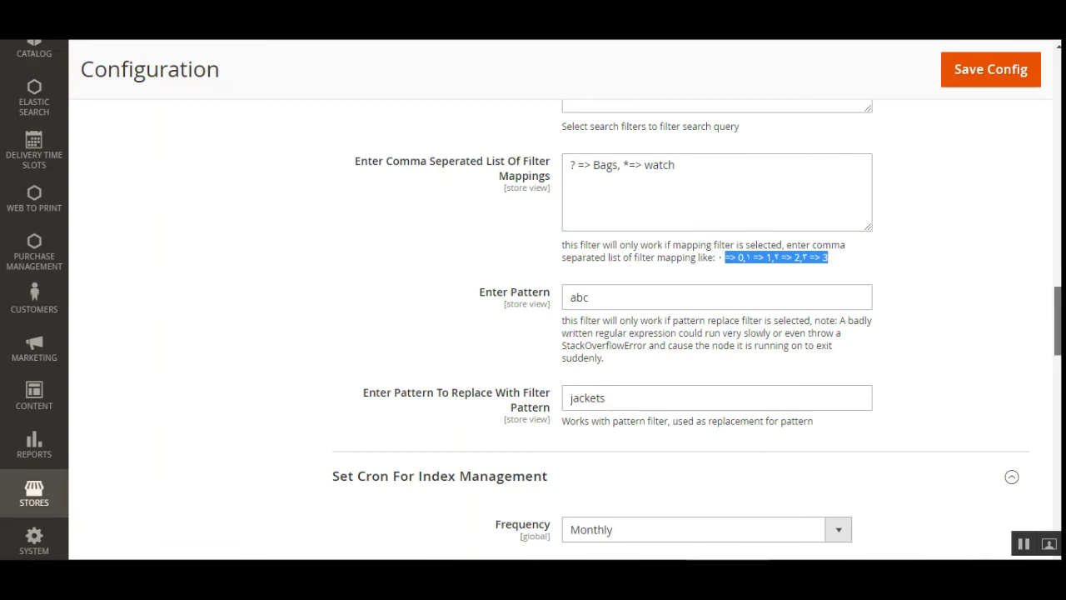
Review the Enter Pattern field together with the Enter Pattern To Replace With Filter Pattern field.
scroll(924, 325, down, 1)
drag(481, 269, 537, 271)
drag(364, 371, 543, 376)
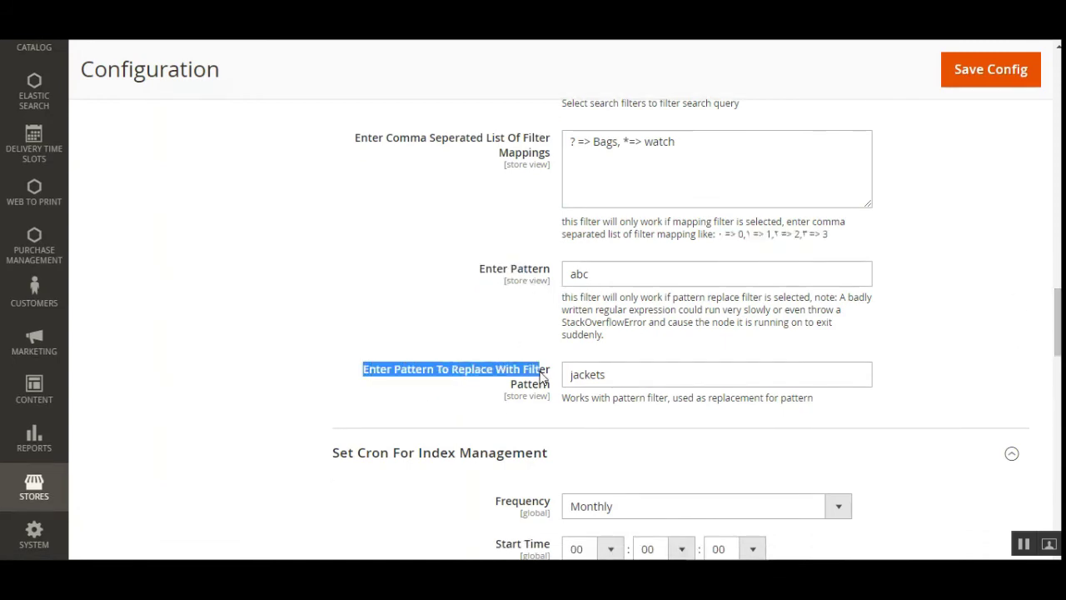
key(ctrl+minus)
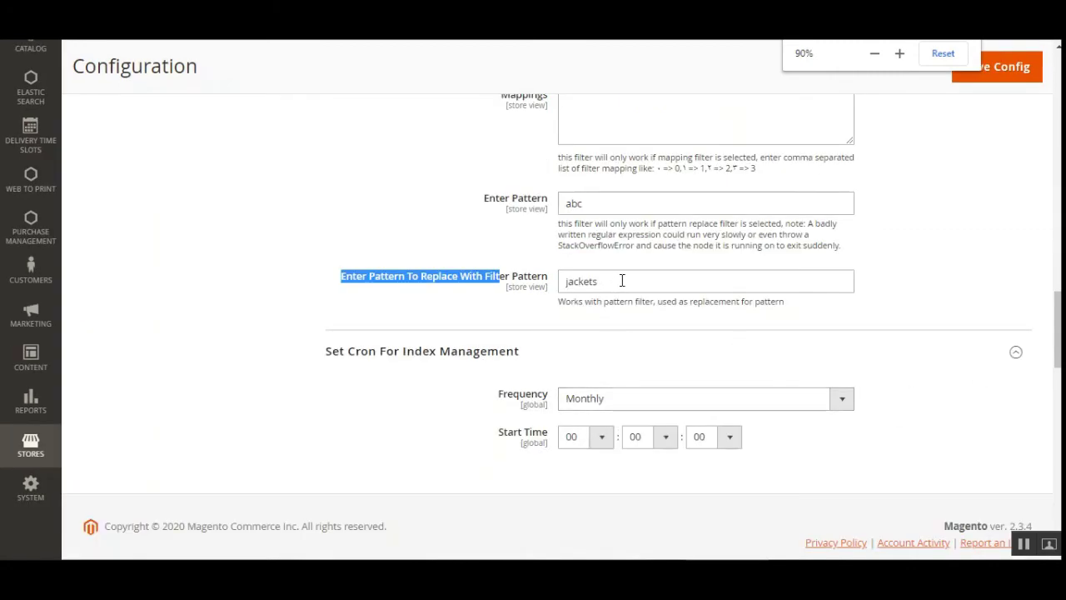
scroll(611, 227, down, 1)
scroll(611, 226, up, 3)
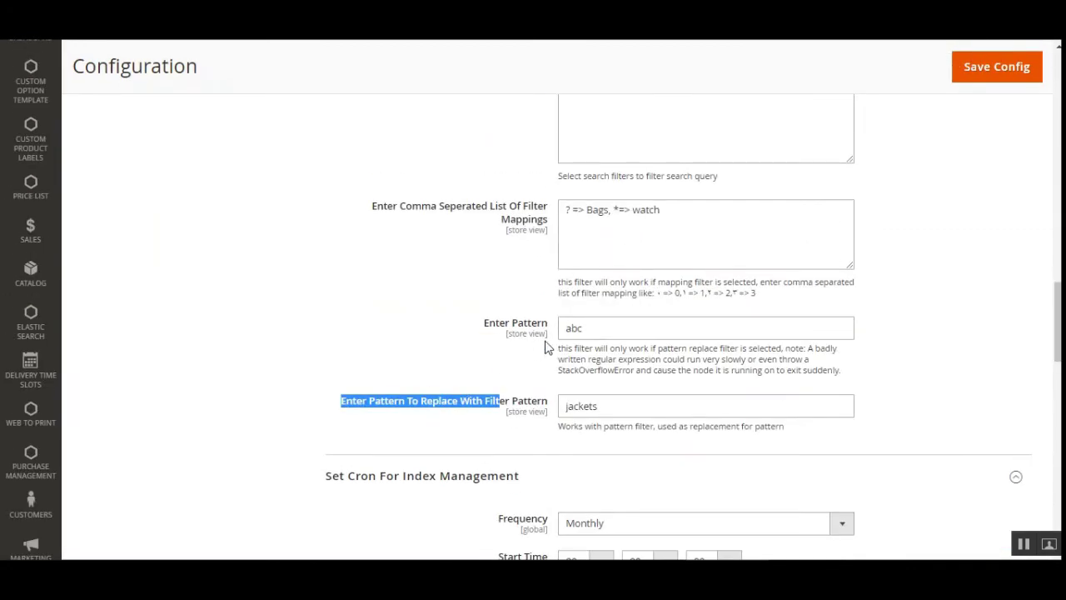
key(ctrl+plus)
key(ctrl+plus)
key(ctrl+plus)
key(ctrl+plus)
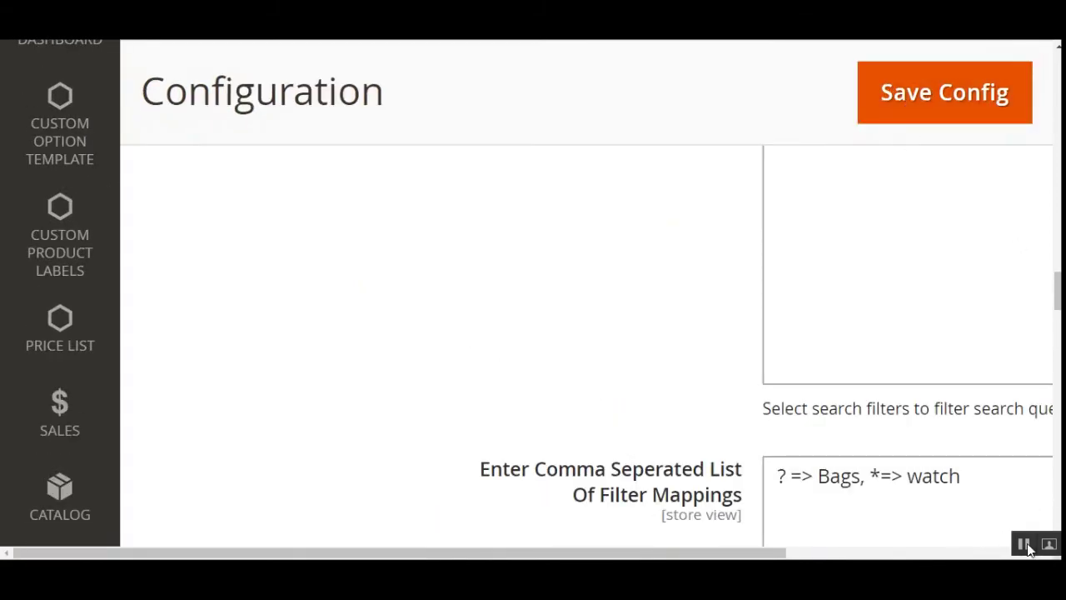
key(ctrl+0)
drag(1057, 310, 1057, 348)
scroll(558, 325, up, 15)
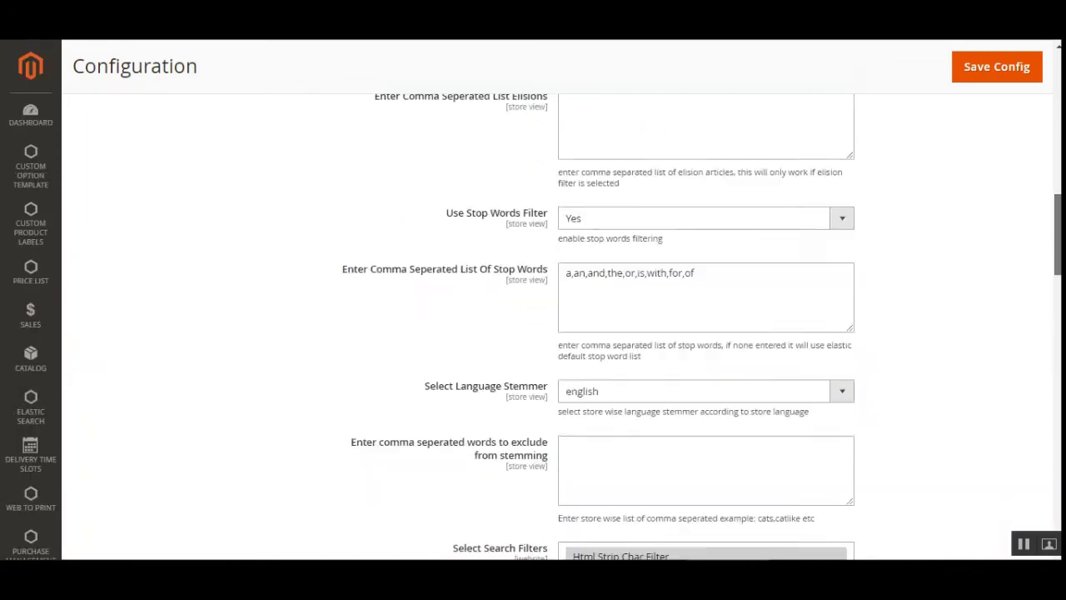
scroll(558, 325, up, 4)
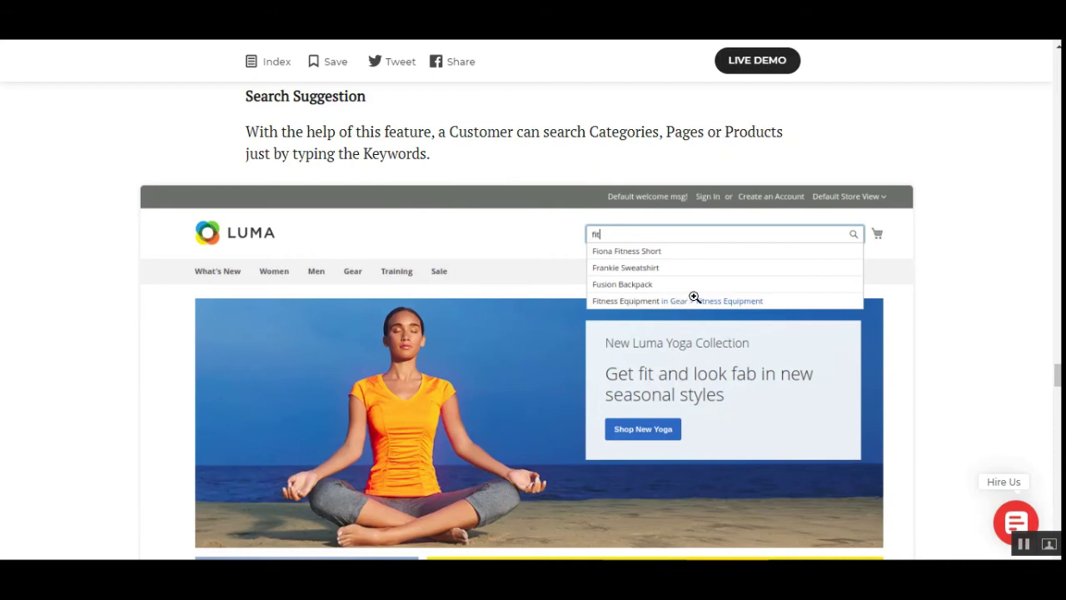
Read the Did You mean section of the Elasticsearch Module guide, including its 'backpa' search results example.
scroll(412, 255, down, 5)
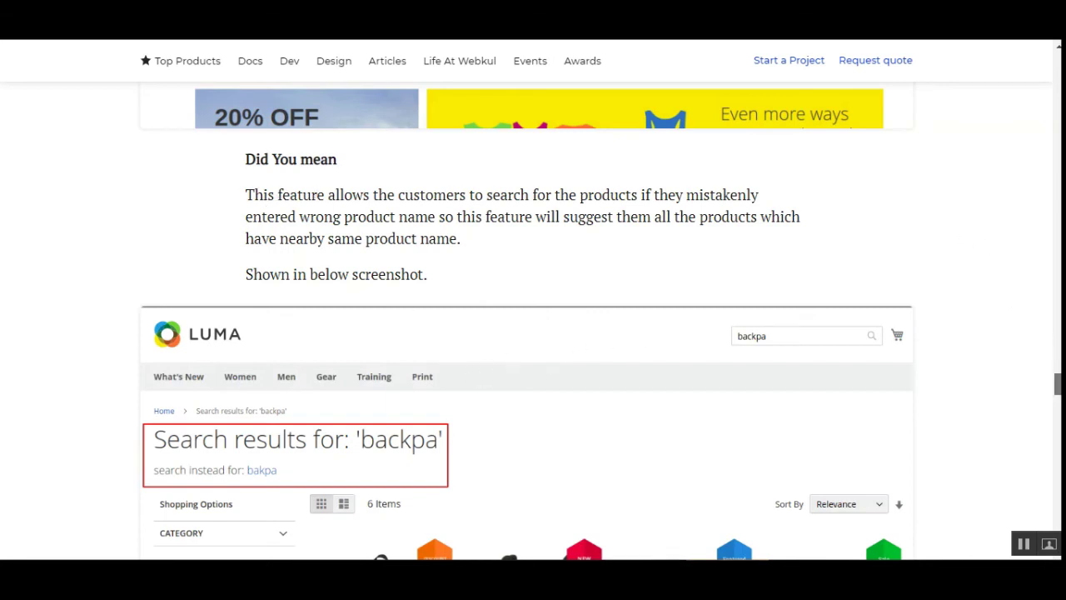
scroll(1057, 385, down, 1)
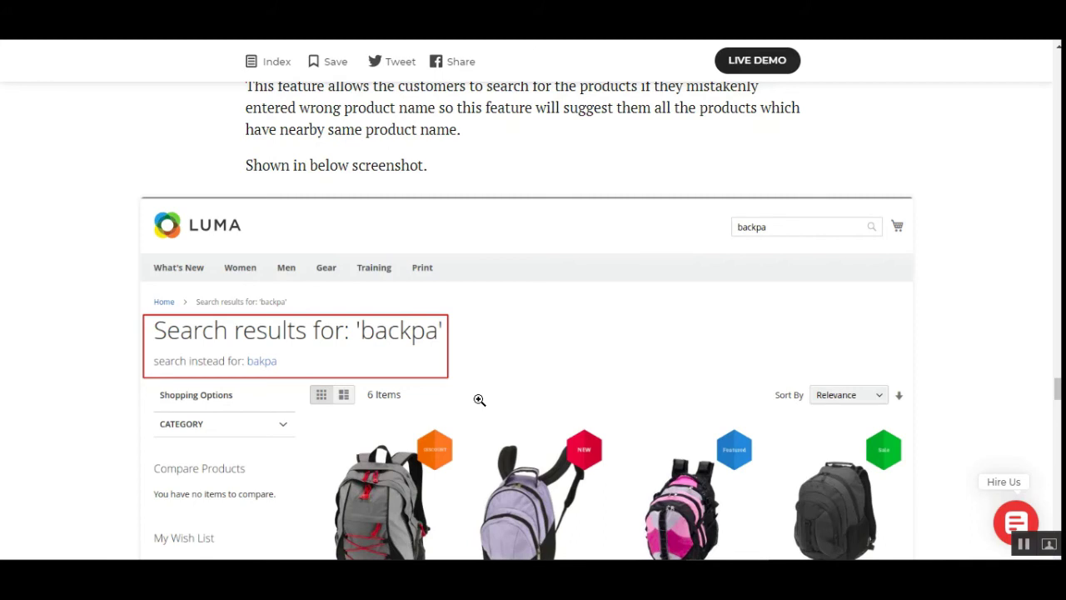
scroll(479, 400, down, 2)
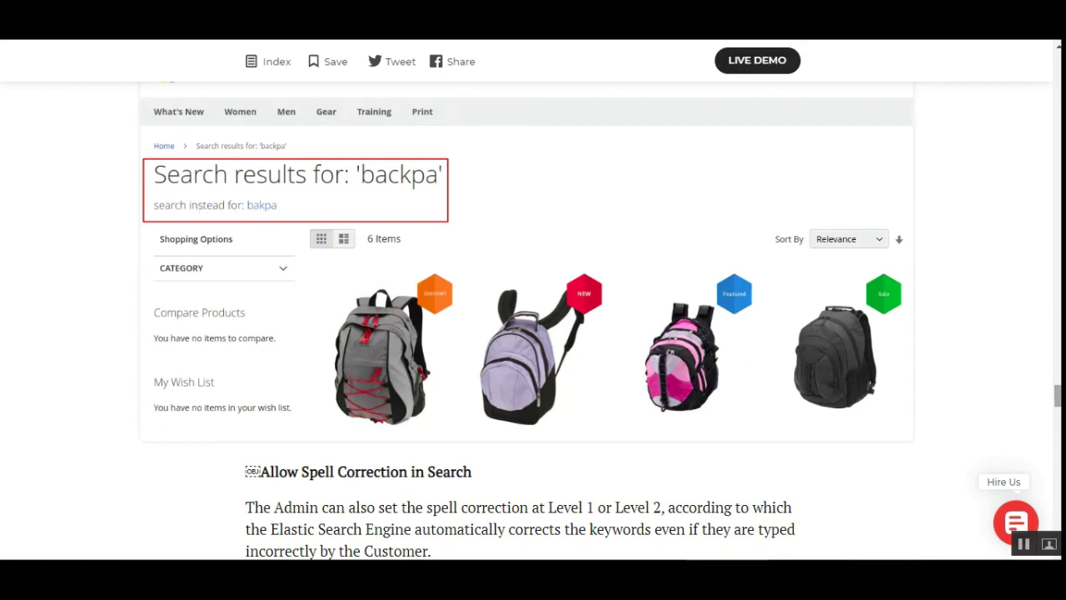
Read the Allow Spell Correction in Search section and examine an enlarged view of its 'bakpak' search results example.
scroll(455, 185, down, 5)
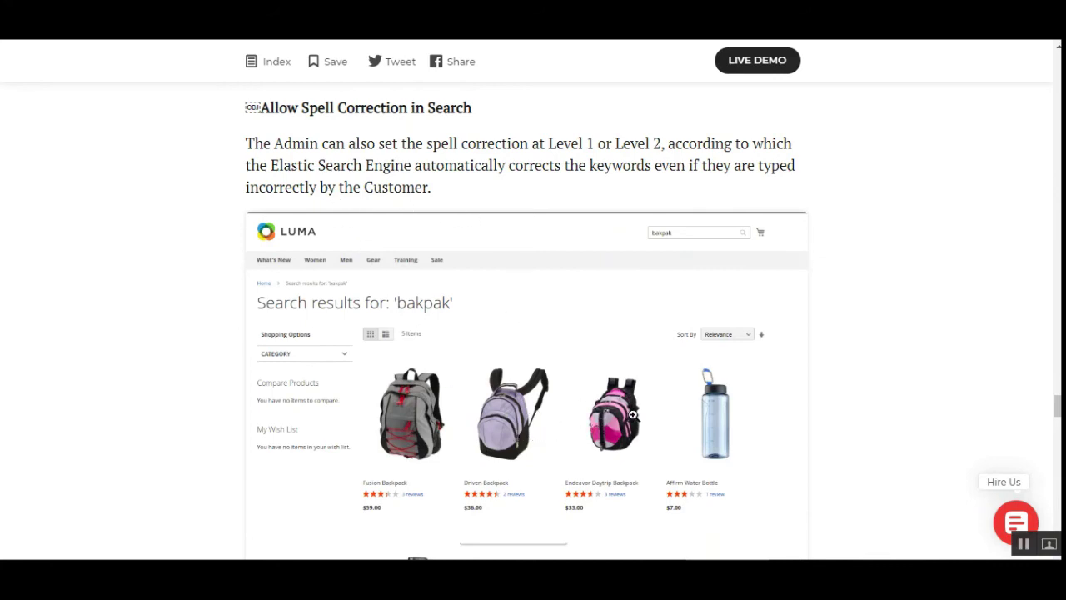
click(680, 235)
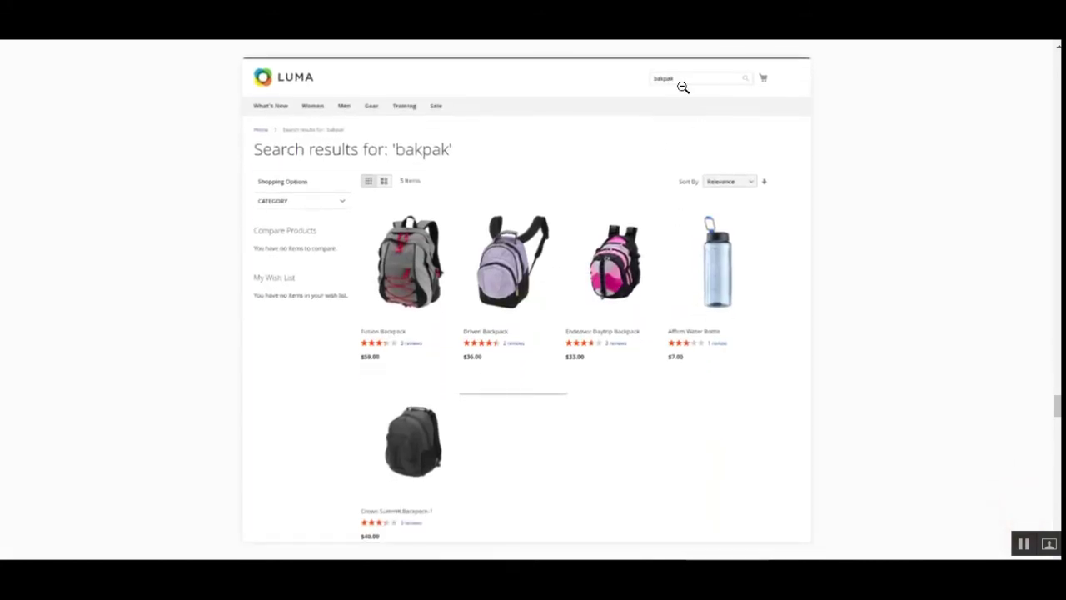
click(850, 176)
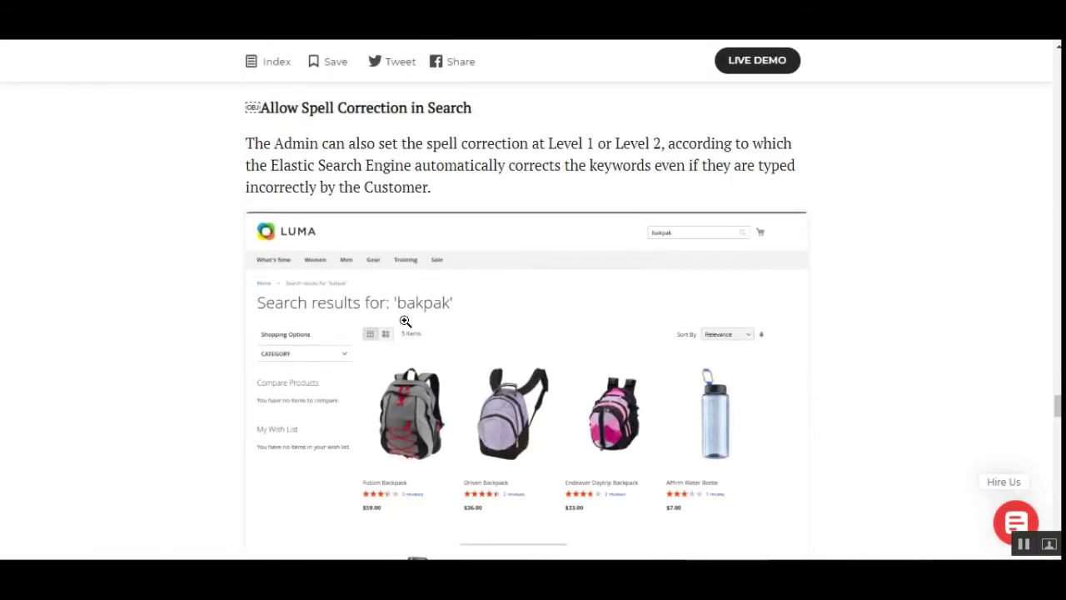
scroll(476, 427, down, 2)
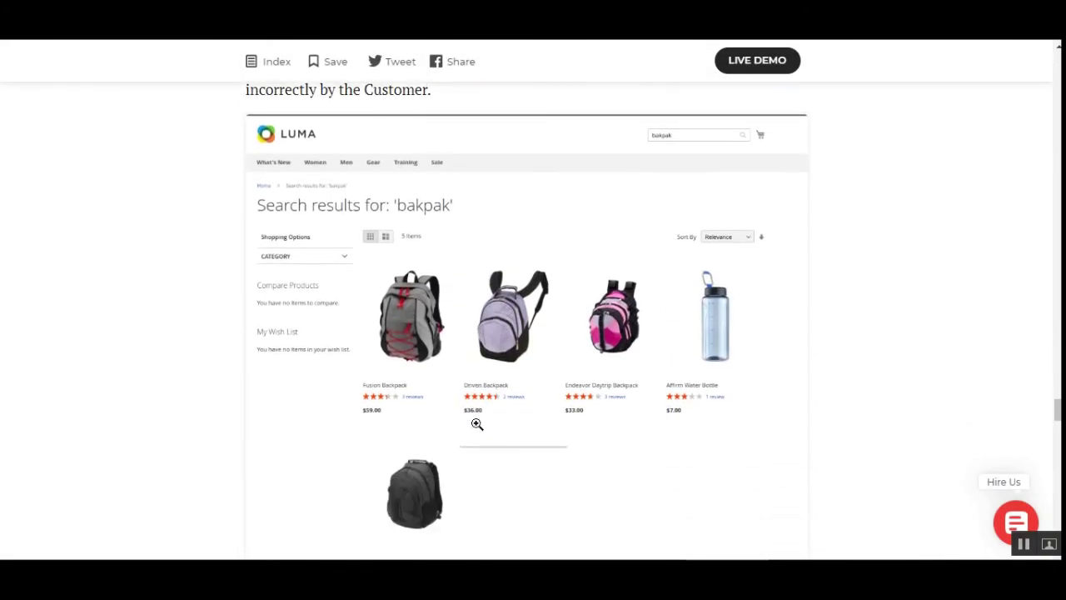
scroll(477, 420, up, 2)
scroll(477, 421, down, 3)
scroll(478, 420, down, 3)
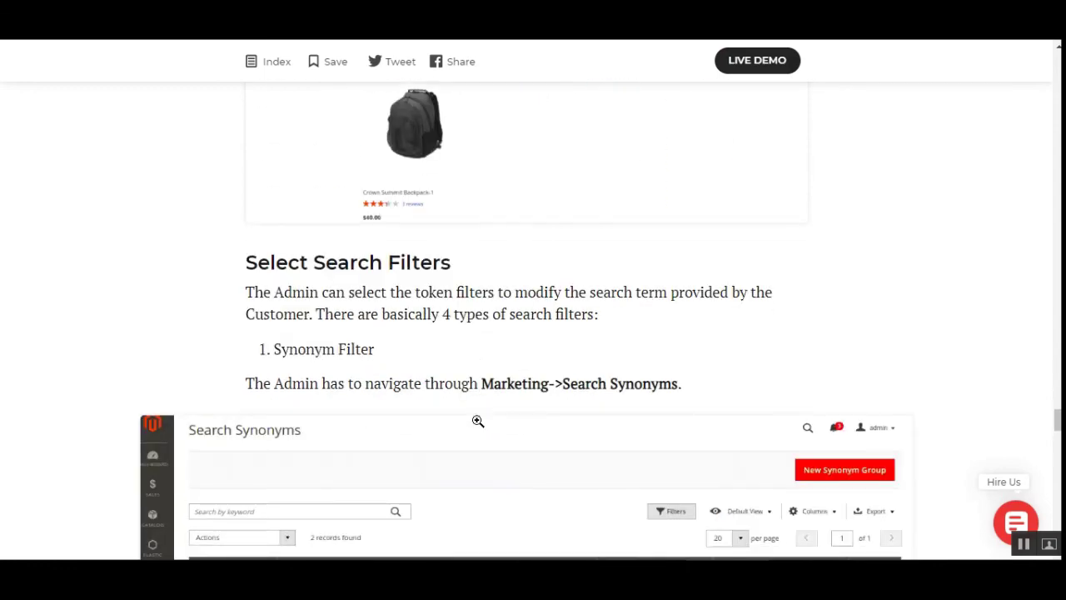
scroll(477, 421, up, 2)
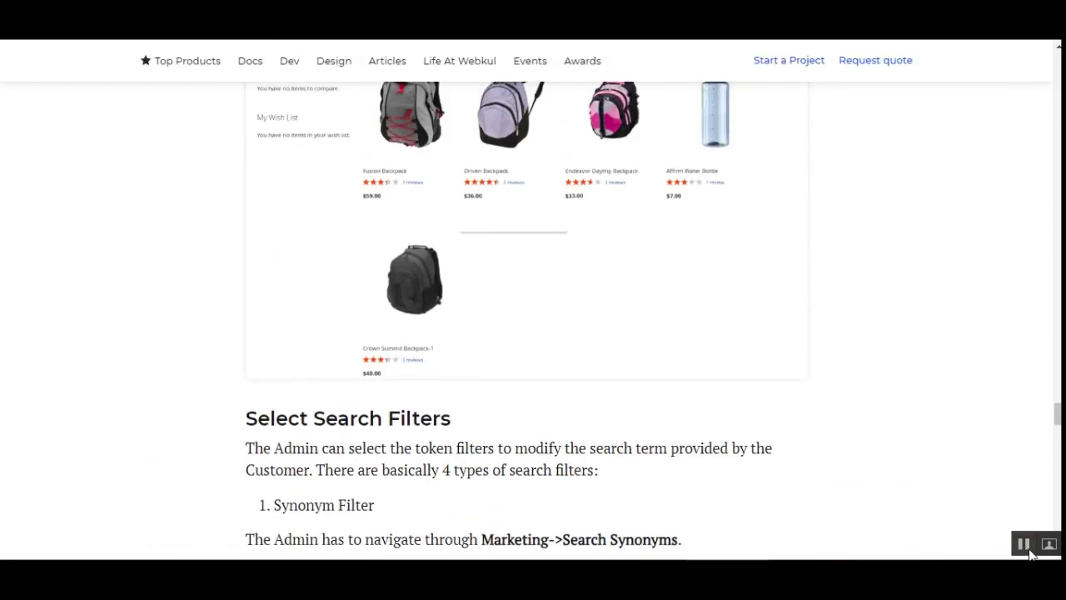
Review the Synonym Filter section, highlighting the Marketing->Search Synonyms path and examining the new synonym group and 'jeans' search examples.
scroll(487, 252, down, 4)
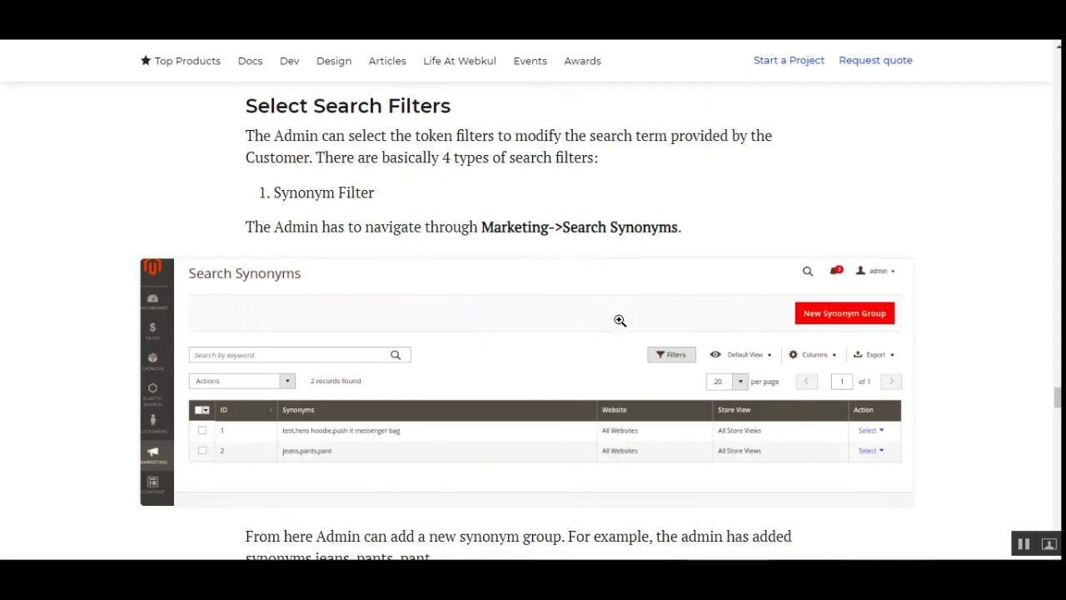
drag(482, 226, 678, 227)
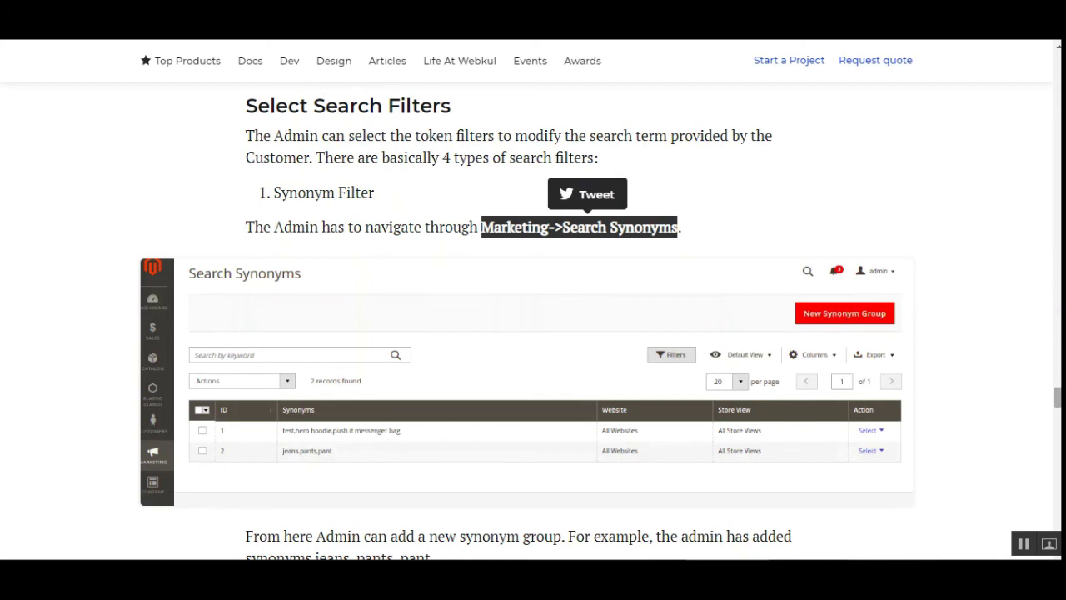
scroll(623, 476, down, 4)
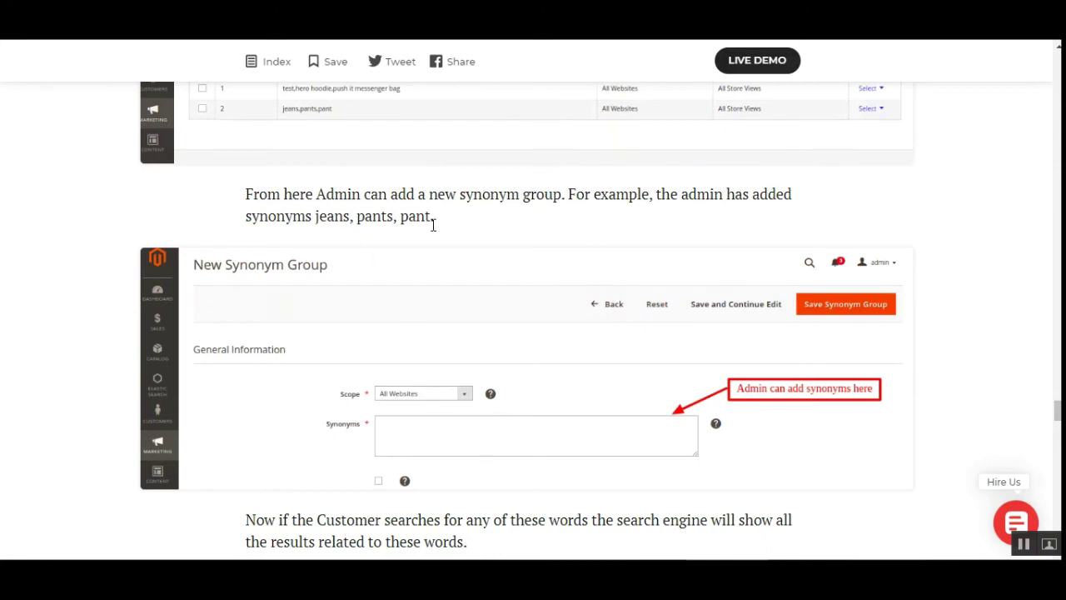
scroll(415, 296, up, 2)
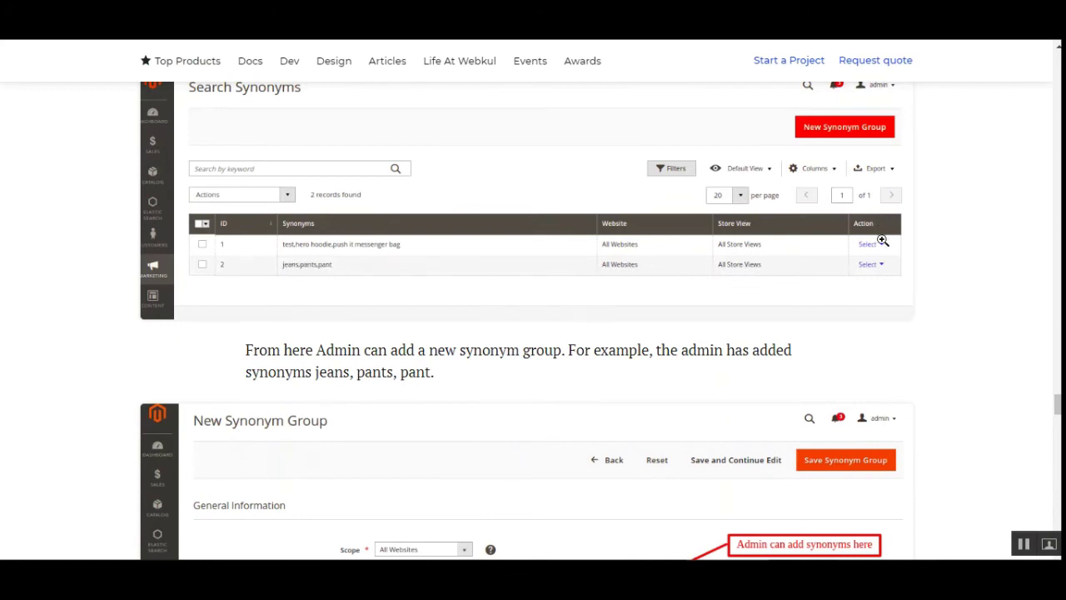
scroll(1057, 406, down, 2)
scroll(1056, 406, down, 5)
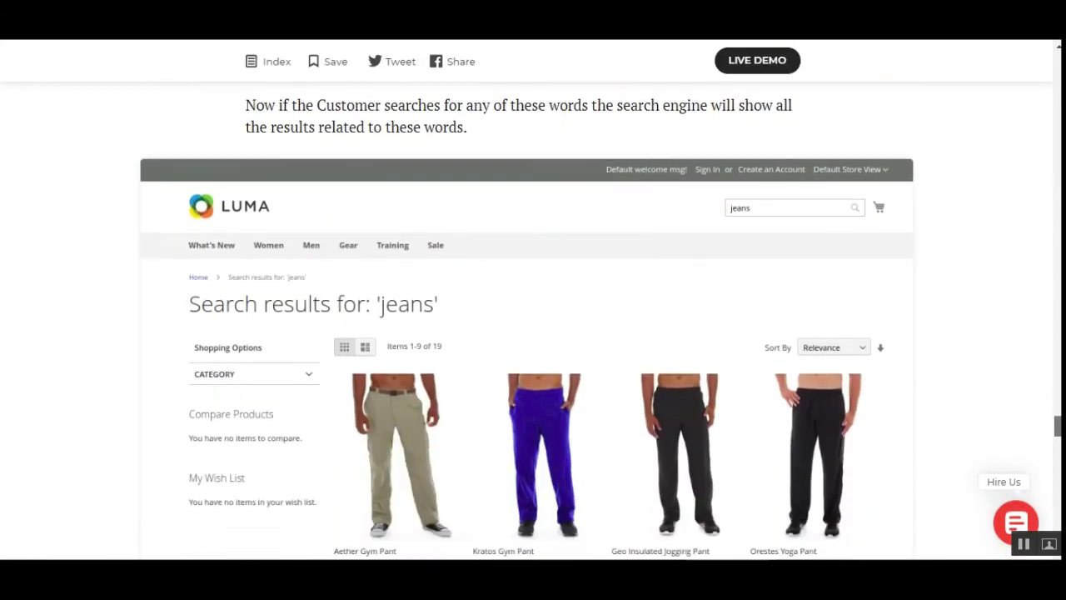
scroll(578, 200, up, 1)
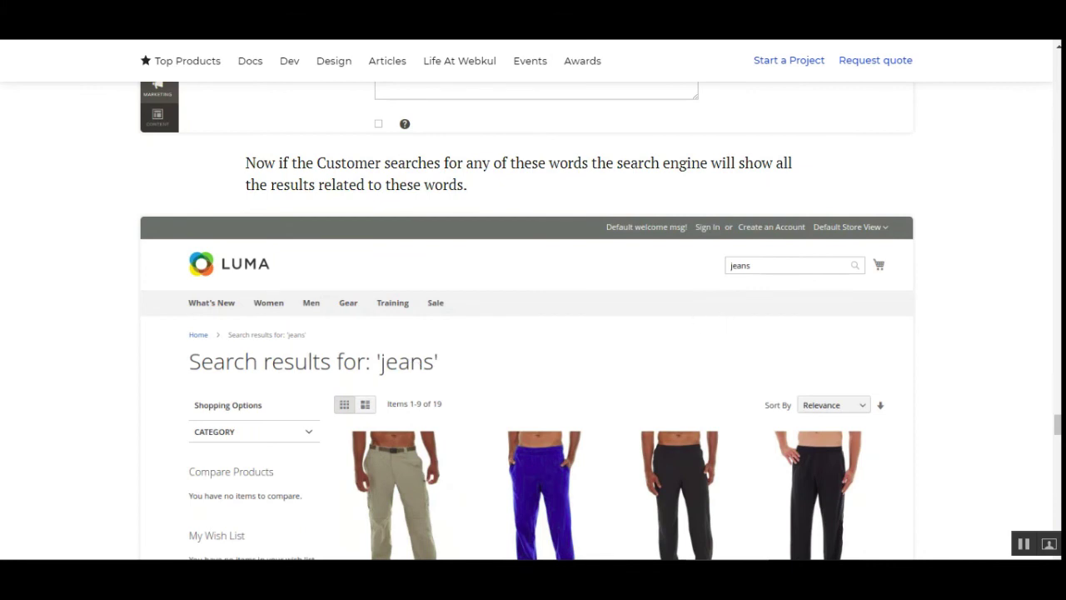
Read the descriptions of the Elision, Lowercase and Stop Word filters, highlighting part of the Stop Word Filter text.
scroll(1058, 425, down, 3)
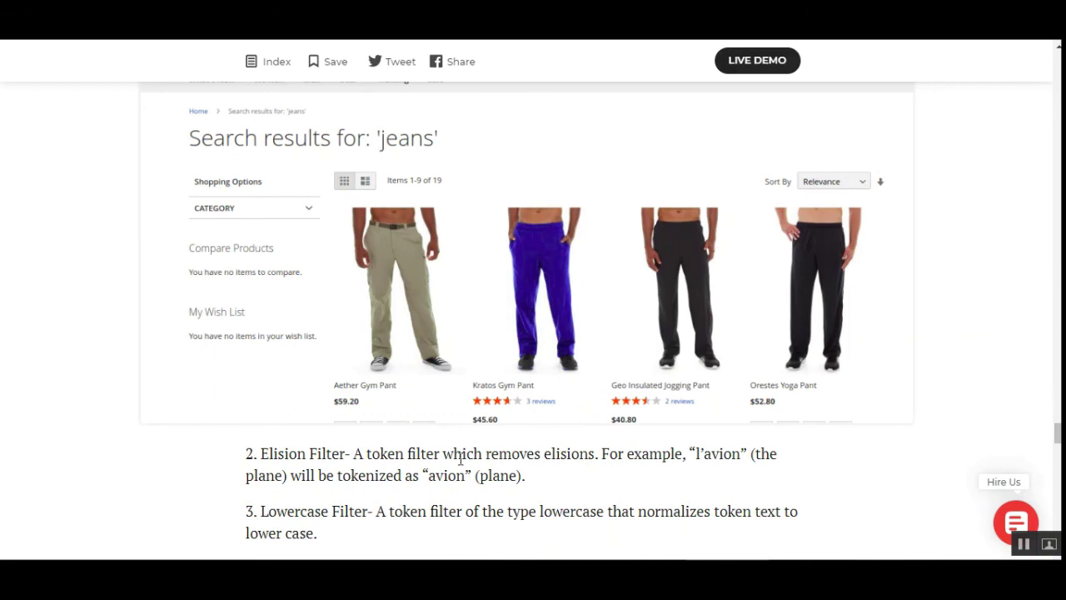
scroll(450, 281, down, 2)
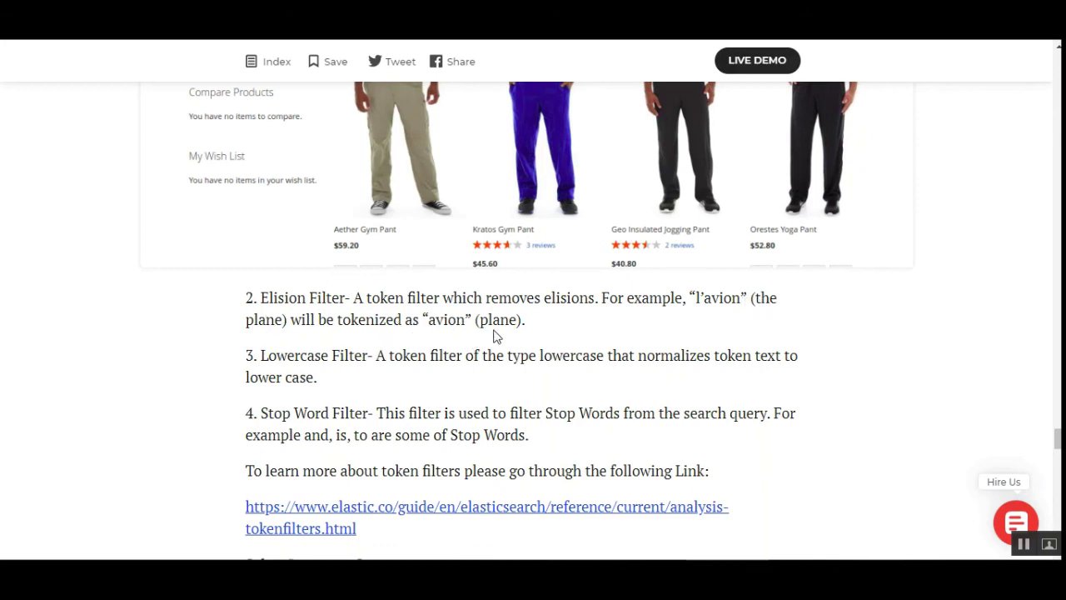
drag(295, 354, 638, 359)
click(361, 362)
click(639, 359)
drag(267, 413, 655, 415)
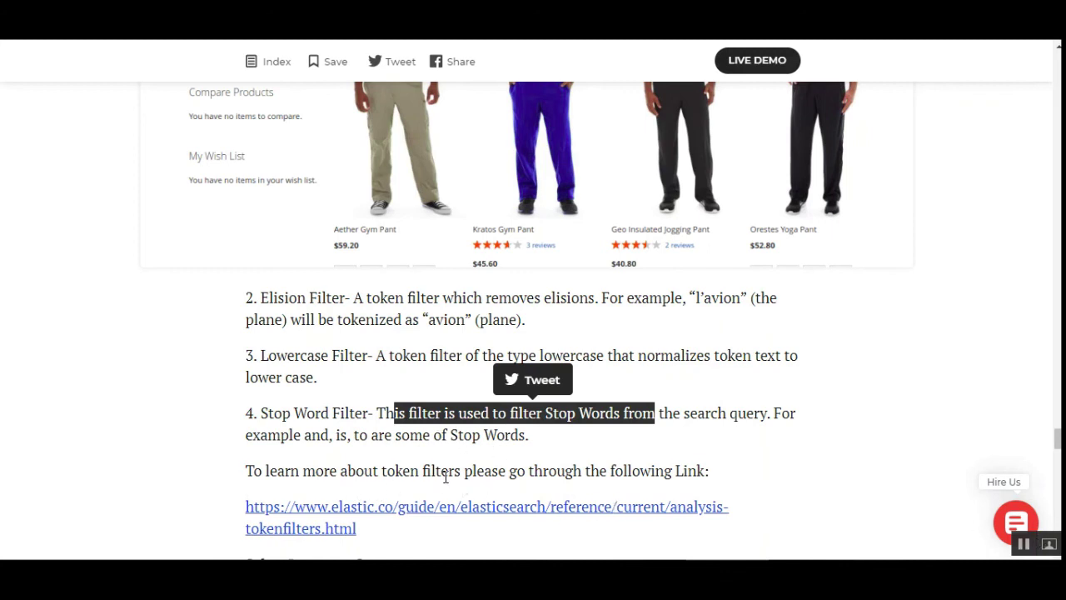
Open the elastic.co token filters reference link from the guide in a new tab.
right_click(560, 512)
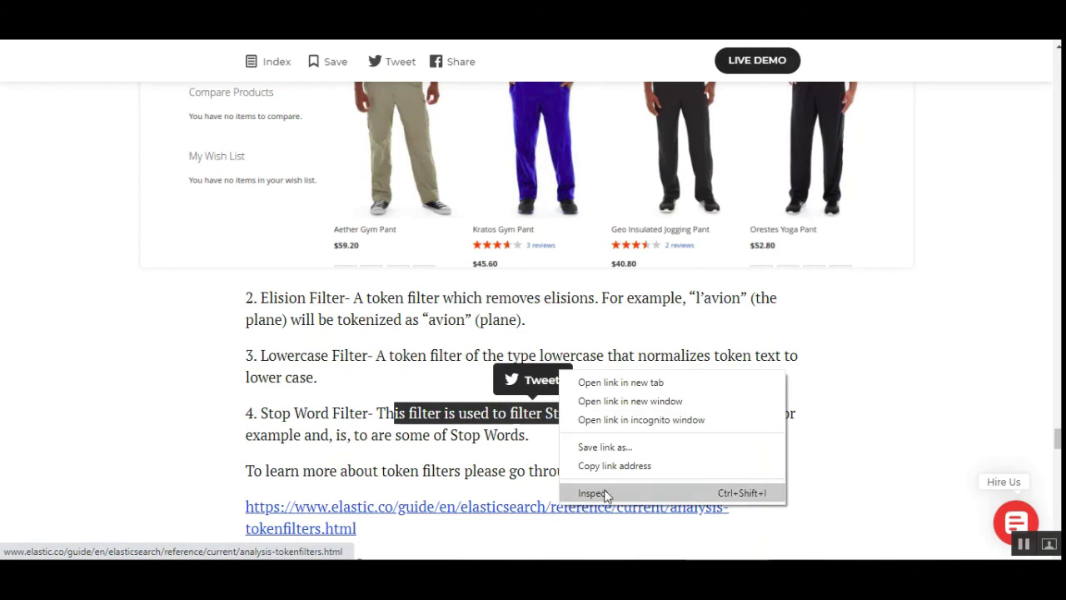
click(743, 383)
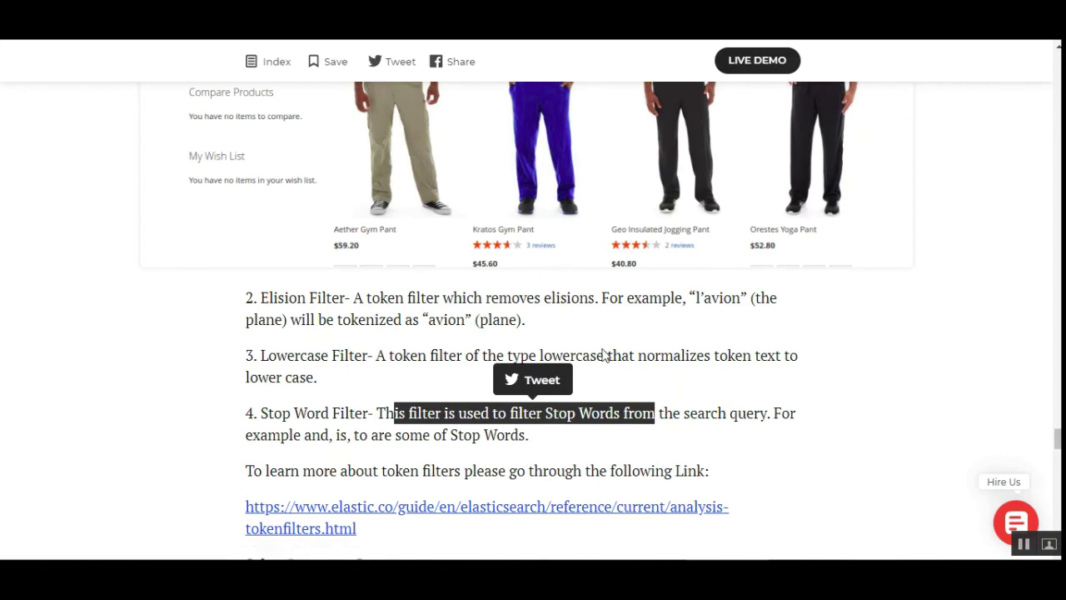
click(343, 384)
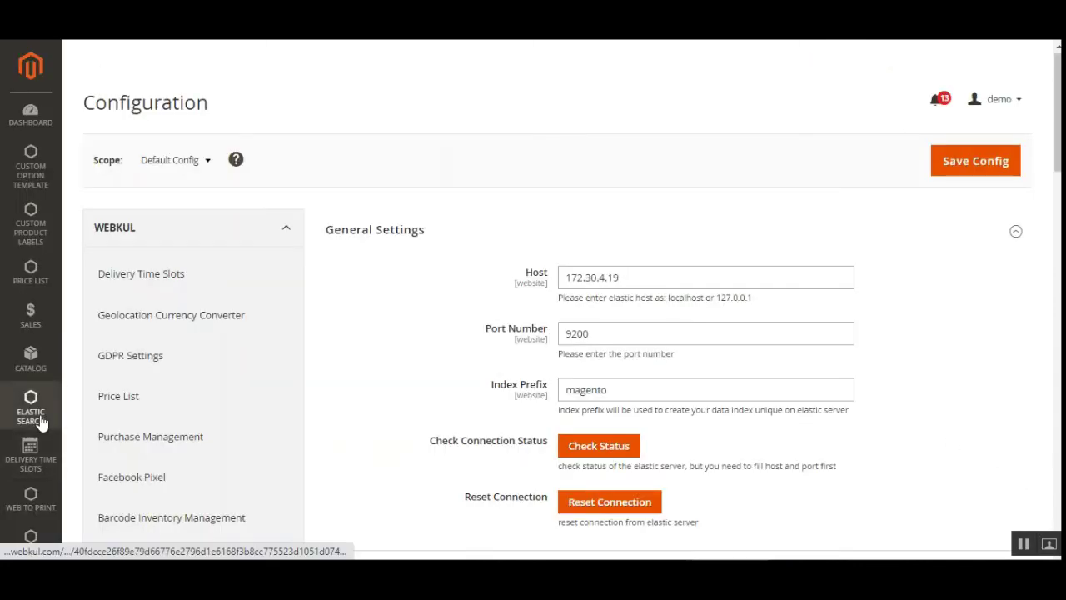
Open Elastic Search Index Management in the Magento admin and read the guide's Index Management section on update modes and reindexing.
click(38, 425)
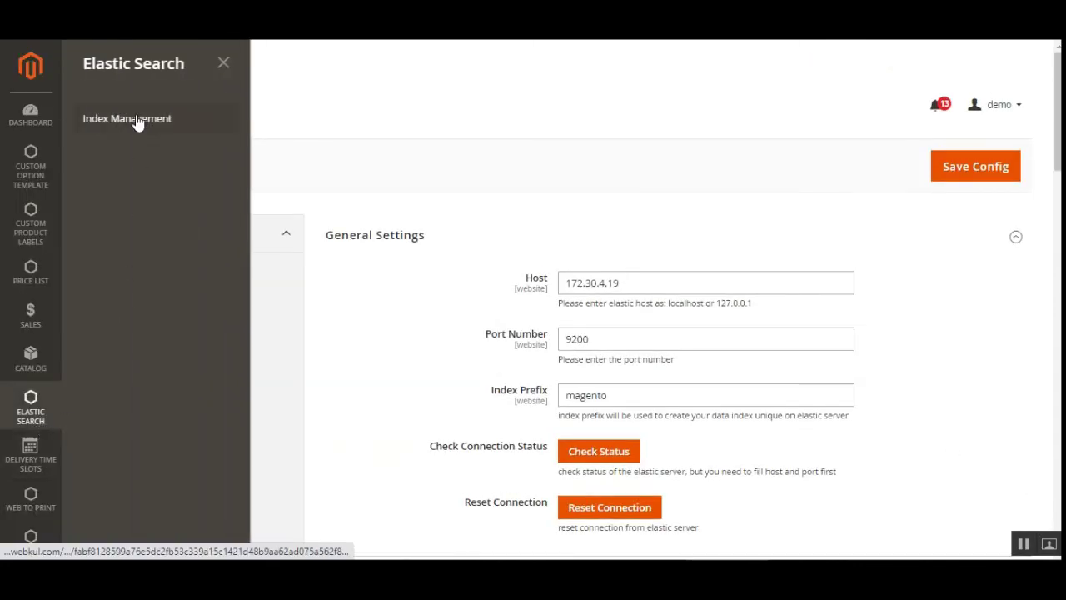
click(136, 114)
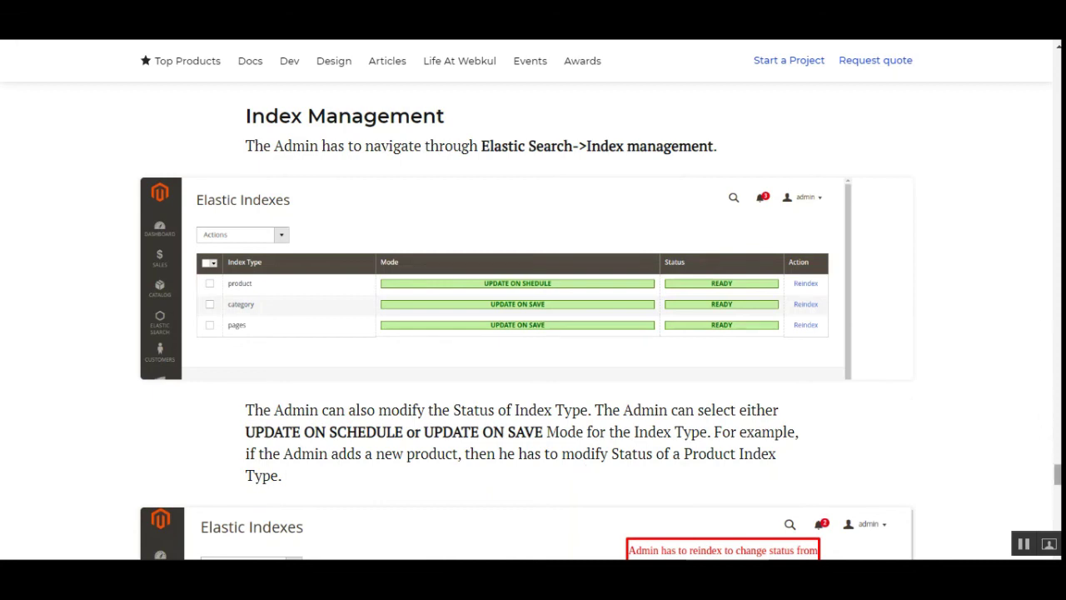
scroll(533, 333, down, 2)
scroll(870, 428, down, 1)
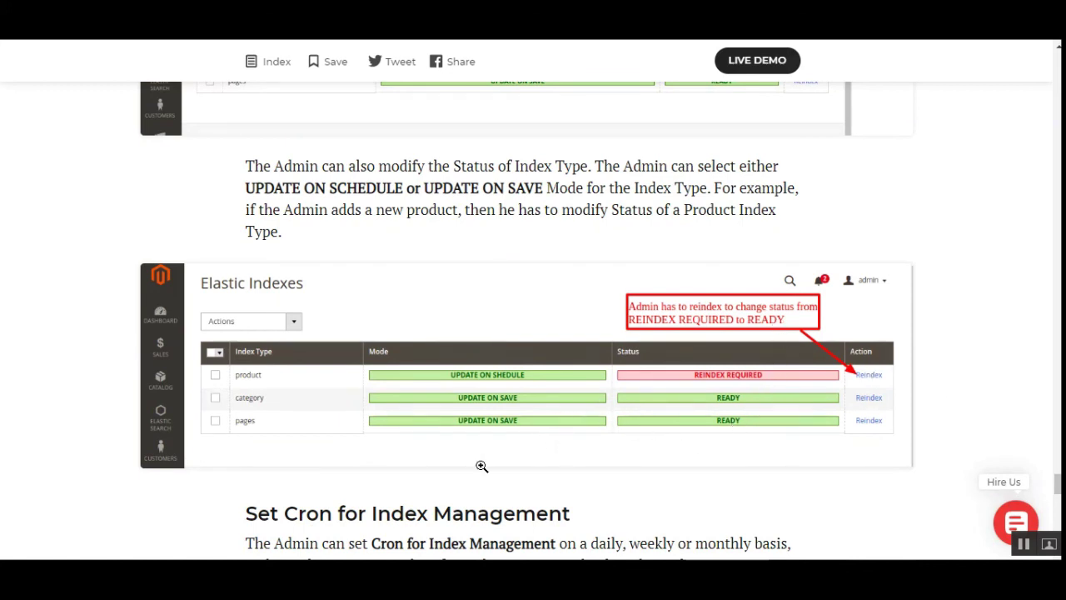
Read the Set Cron for Index Management section and highlight the guide's title, Elasticsearch Module.
scroll(437, 454, down, 2)
drag(269, 361, 521, 363)
click(577, 363)
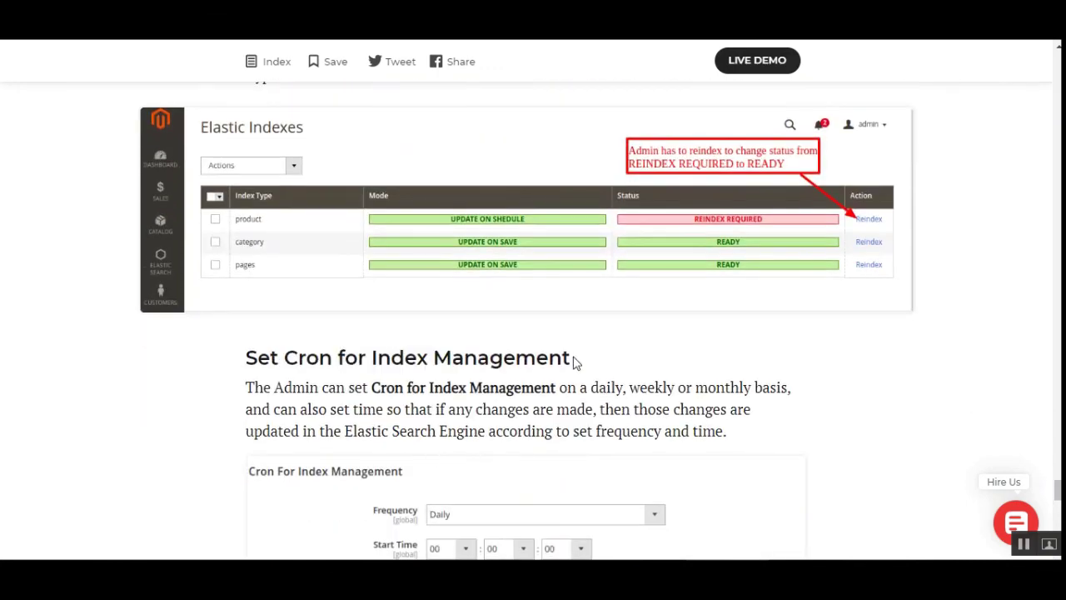
scroll(586, 392, down, 2)
drag(296, 233, 556, 233)
click(684, 249)
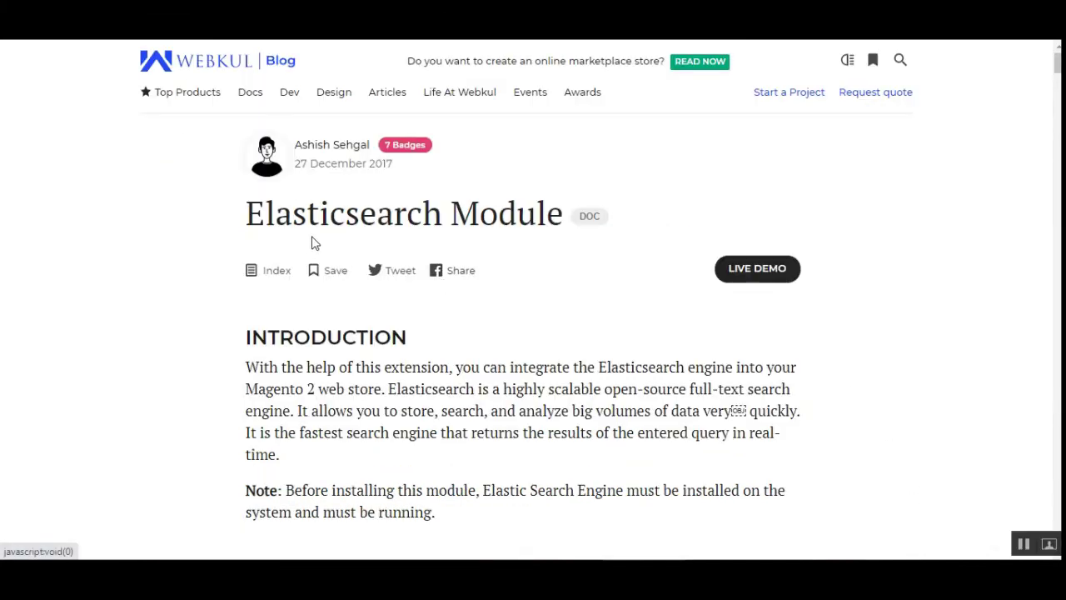
drag(248, 213, 565, 215)
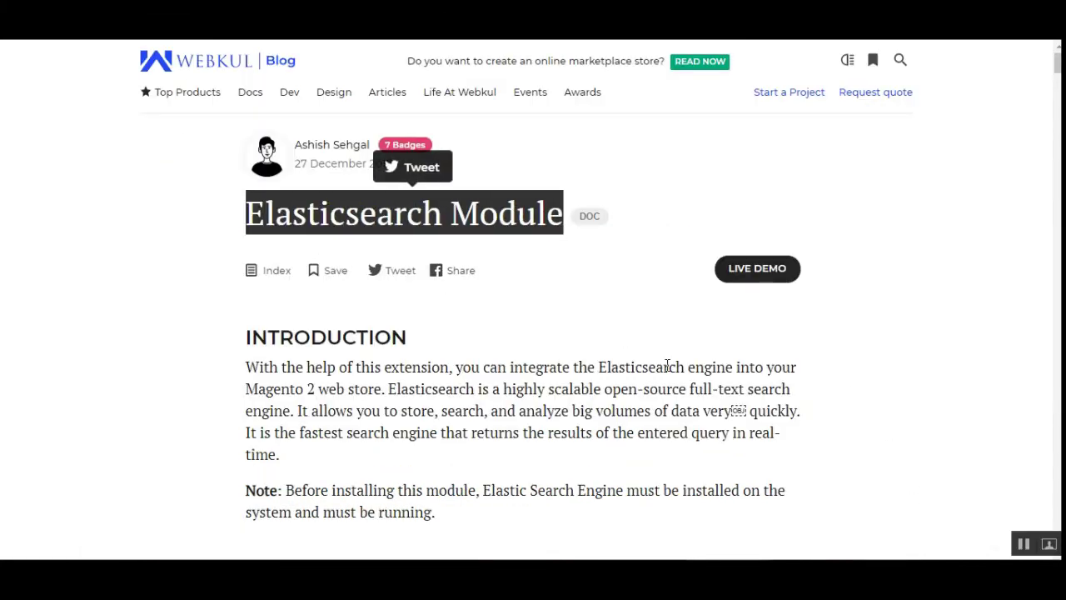